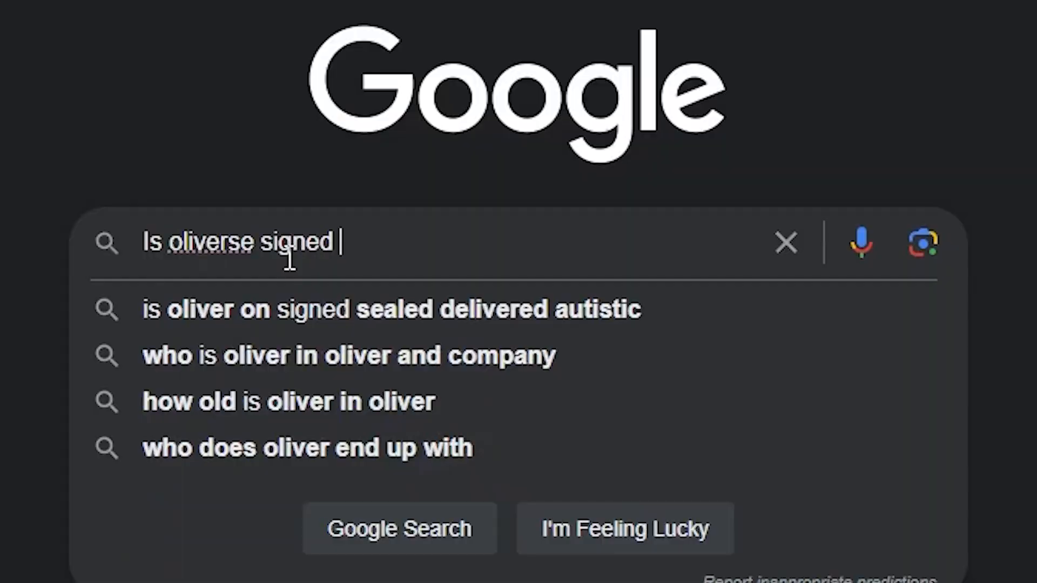
- Search Google for "Is oliverse signed to disciple"
text(to disciple)
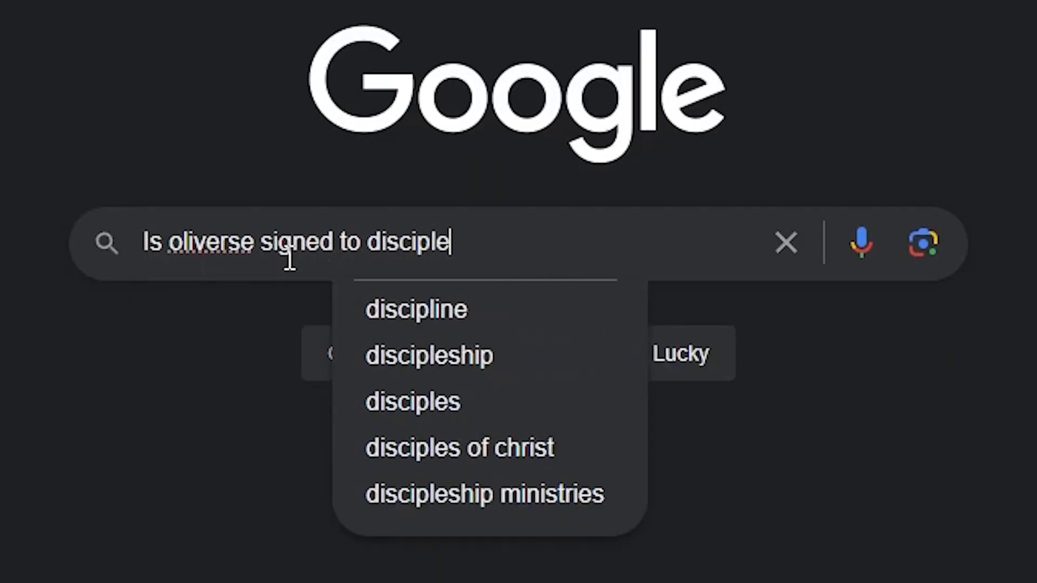
key(Return)
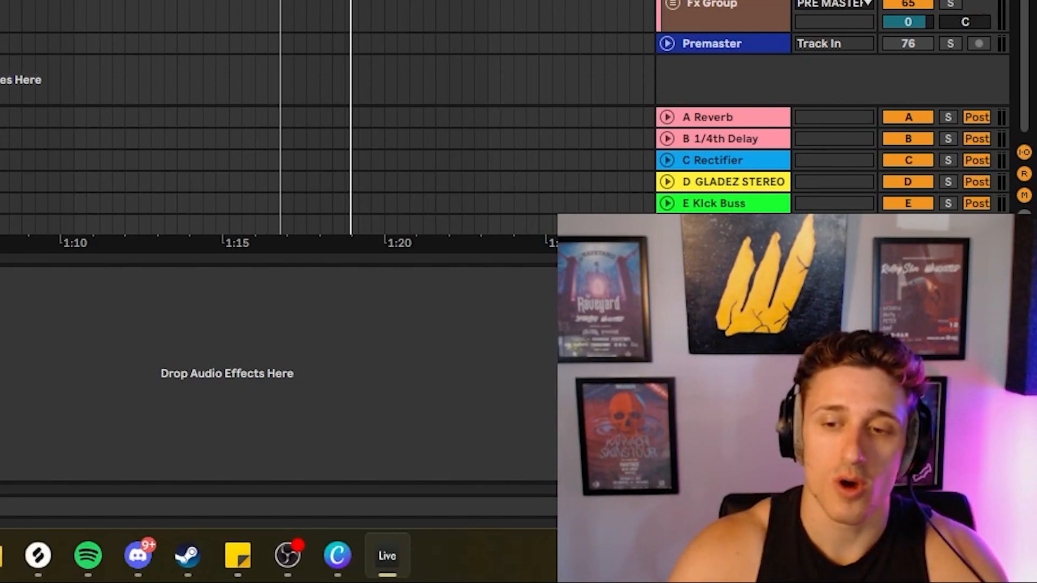
- Add the Futuretone - Dubstep Killa pack to the cart and highlight the promo code wheysted20 on the cart page
click(506, 573)
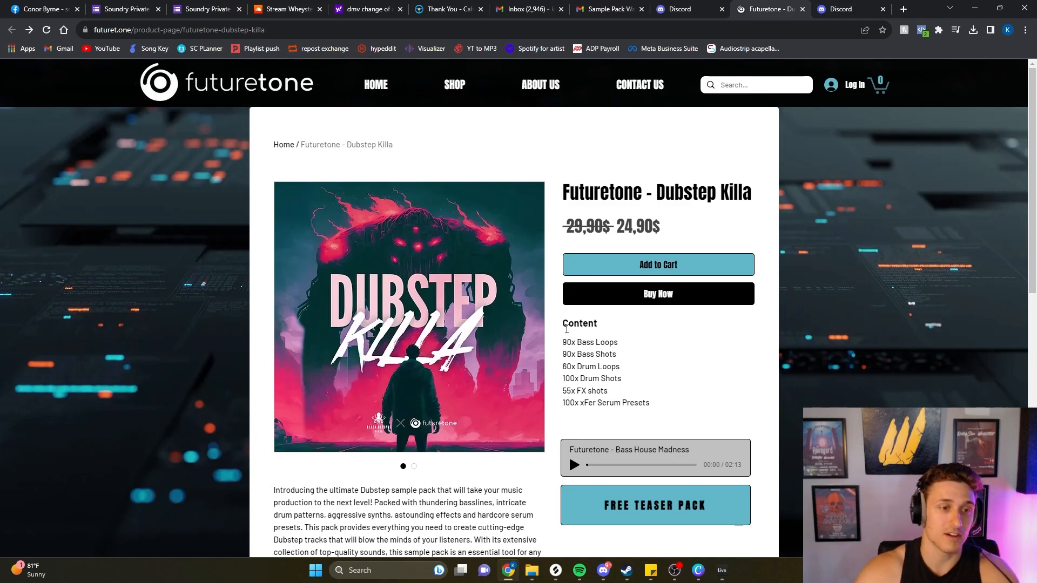
click(660, 269)
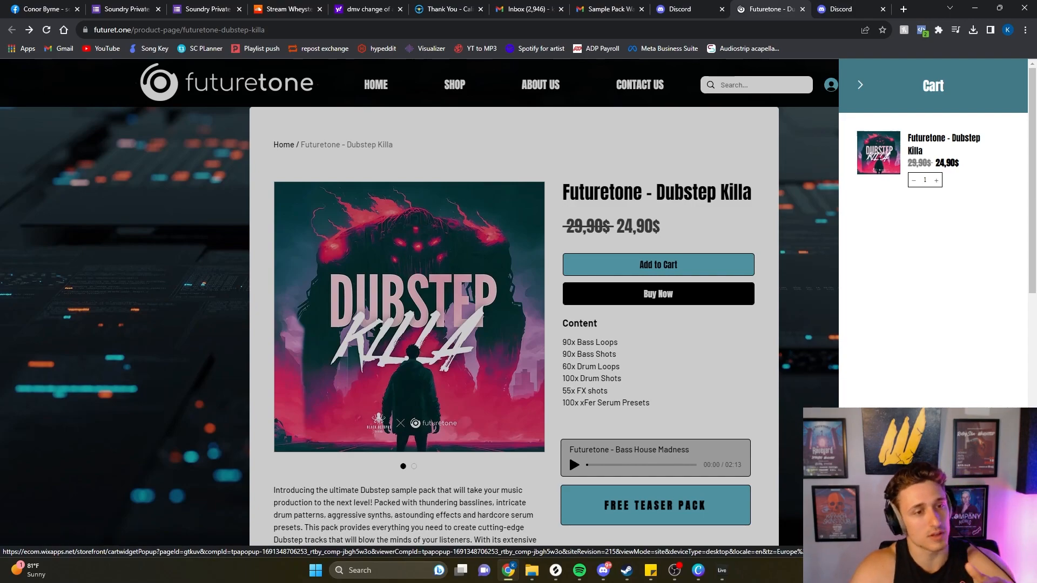
click(933, 525)
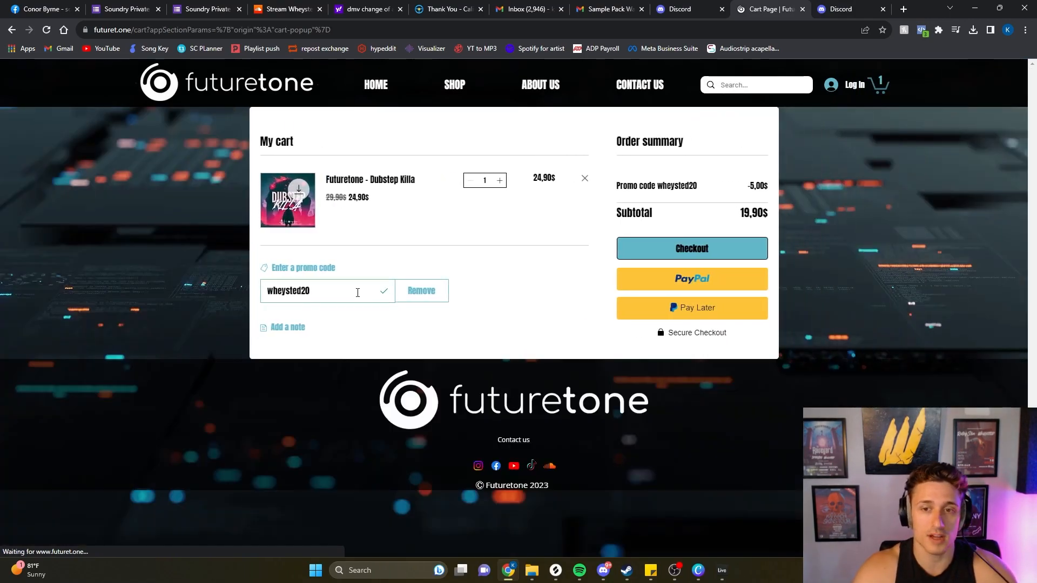
drag(358, 292, 265, 293)
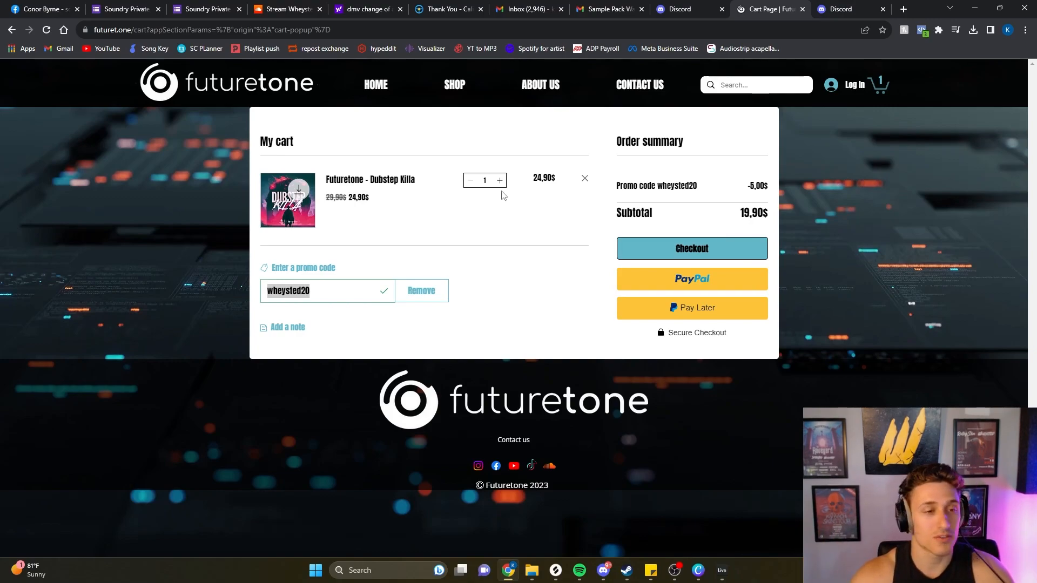
- Switch to Discord in a maximized window and look through the free sample pack posts in the free-stuff channel
click(604, 571)
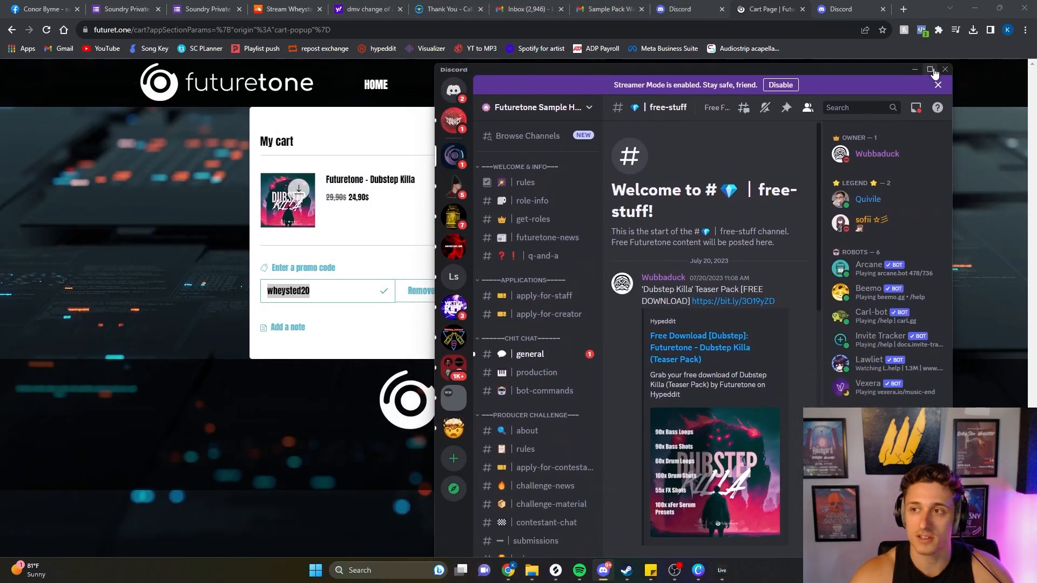
click(931, 69)
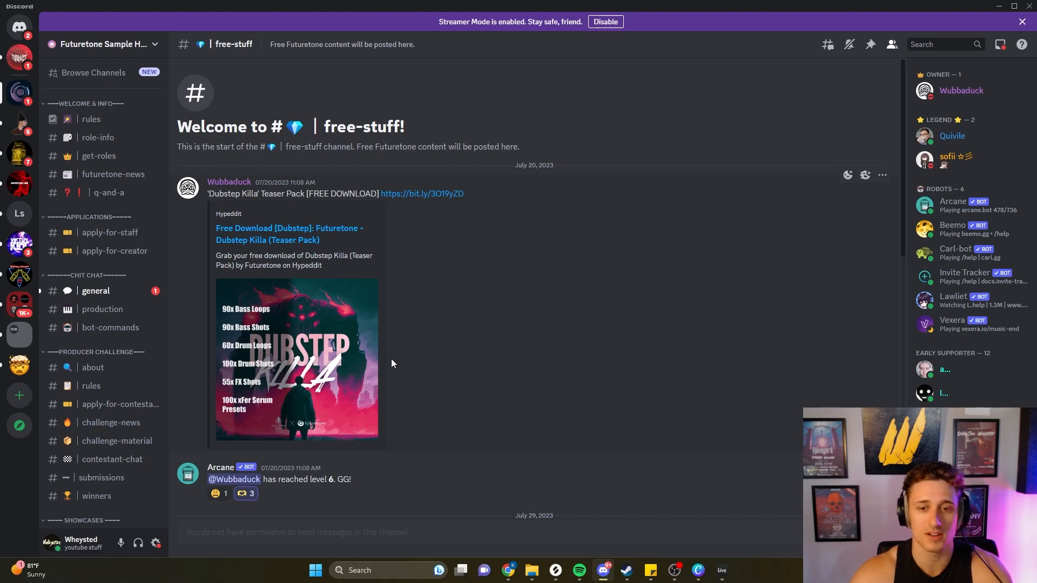
scroll(379, 358, down, 7)
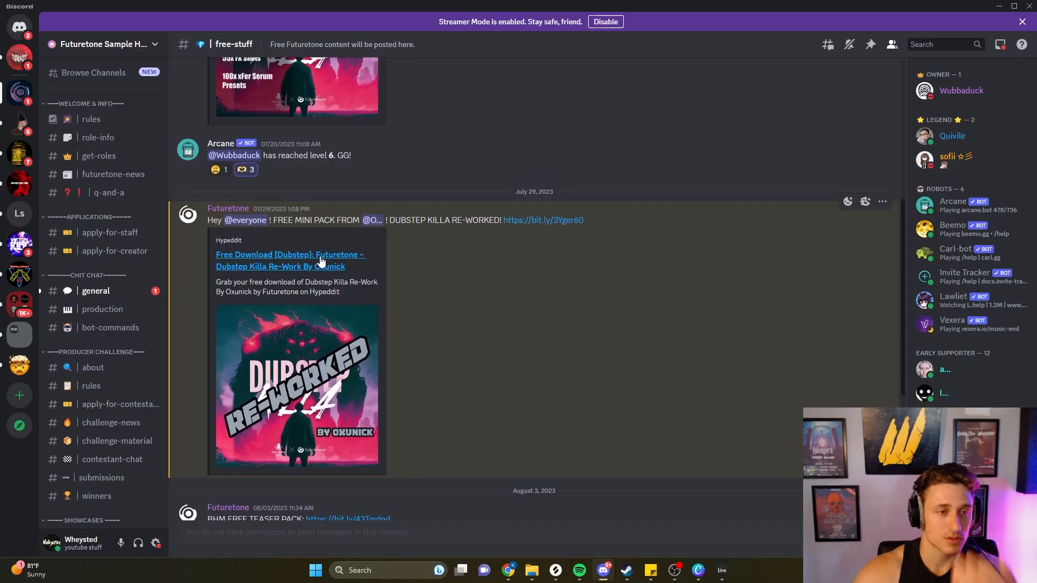
scroll(302, 156, up, 6)
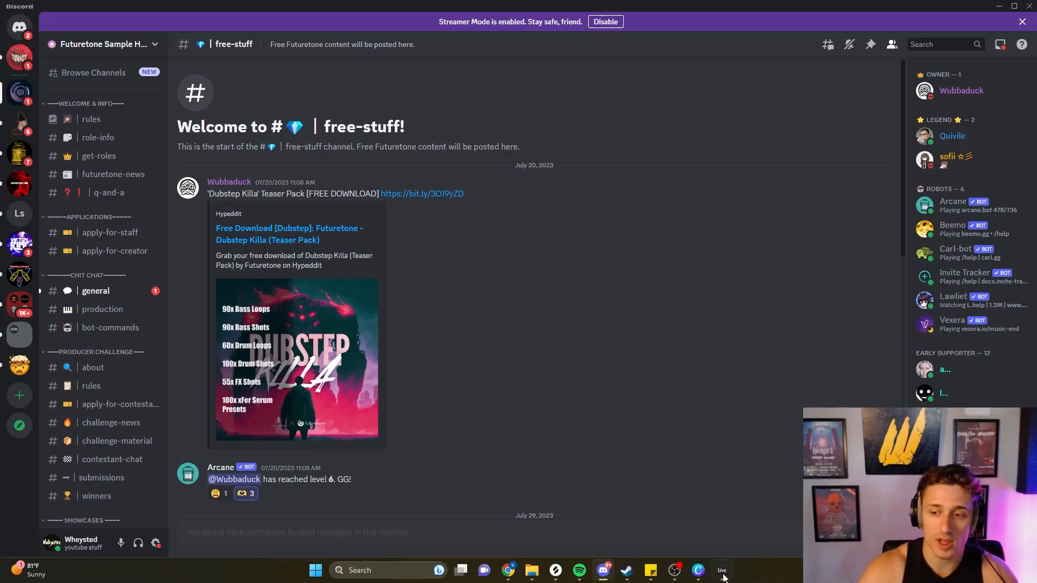
- Switch to Ableton Live and unfold the Vox group to show its vocal clips around the build
click(723, 578)
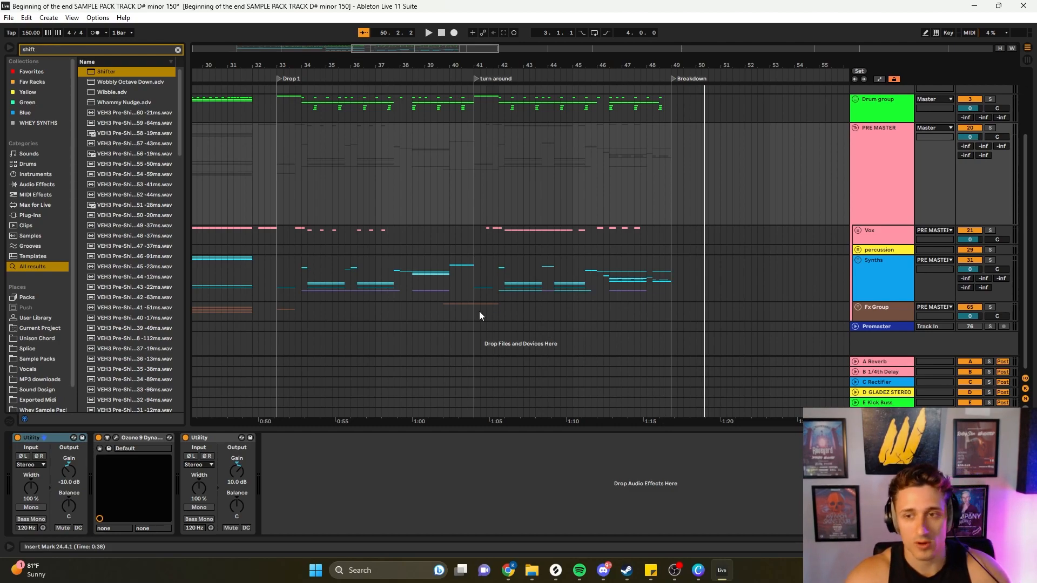
scroll(476, 311, left, 5)
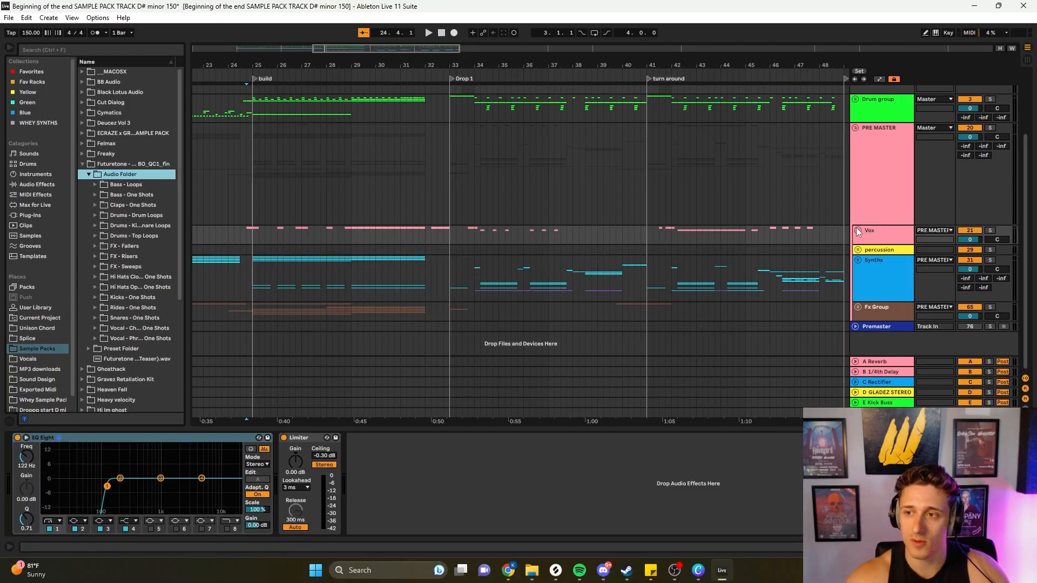
click(858, 232)
scroll(225, 206, up, 5)
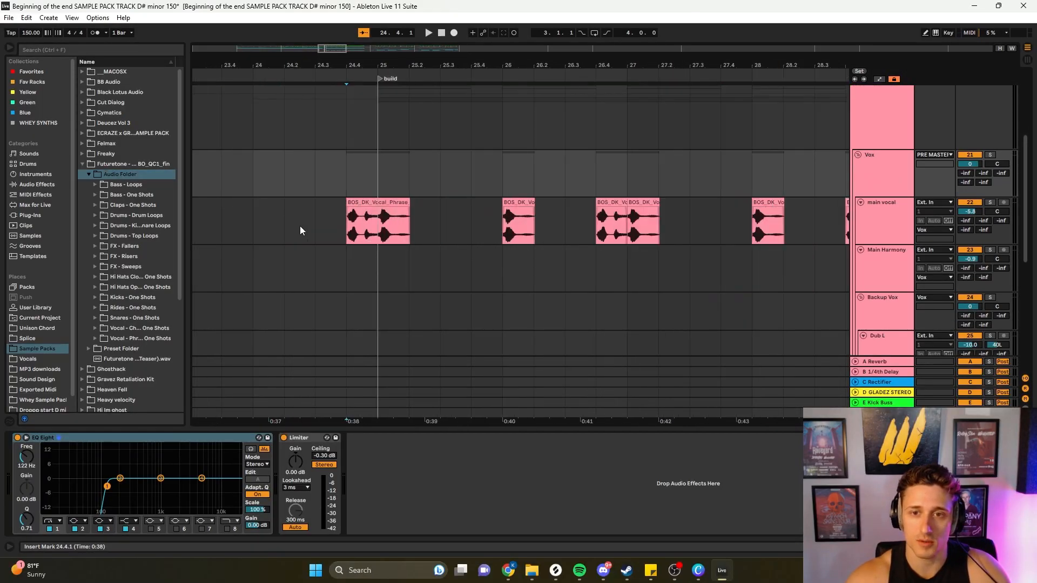
- Play the What_The vocal clip on the main vocal track just before the build, then place the insert marker at 24.1.1
click(349, 235)
key(space)
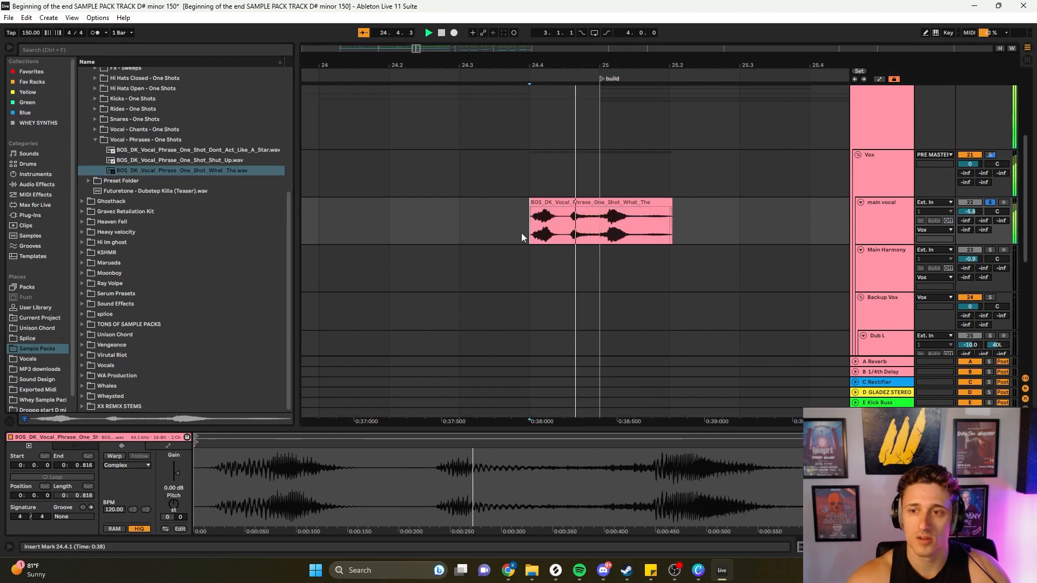
scroll(508, 233, down, 3)
key(space)
click(415, 232)
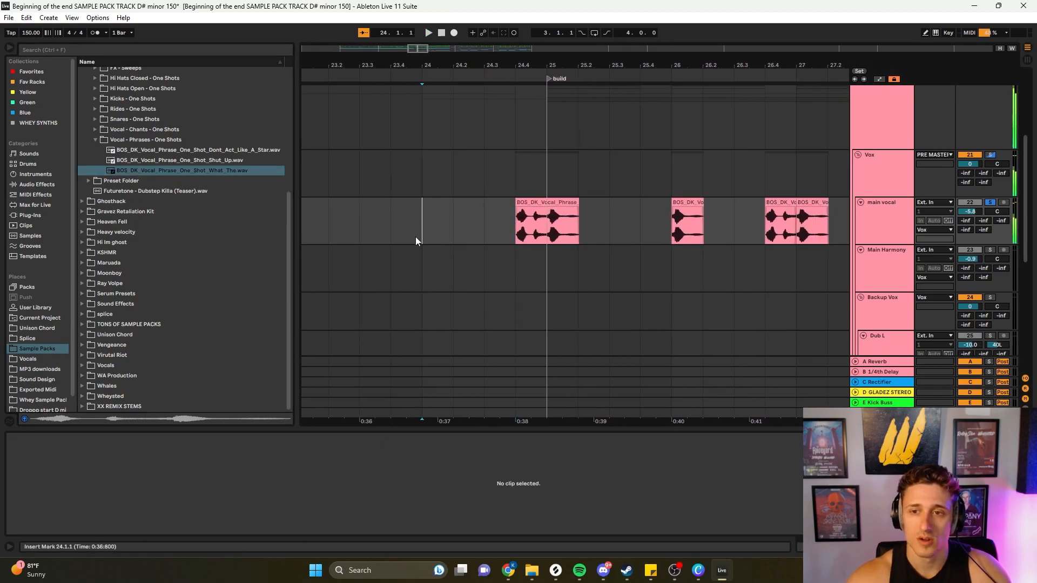
- Show the main vocal track's effect chain and its clips across the build and Drop 1
click(892, 229)
scroll(700, 345, down, 3)
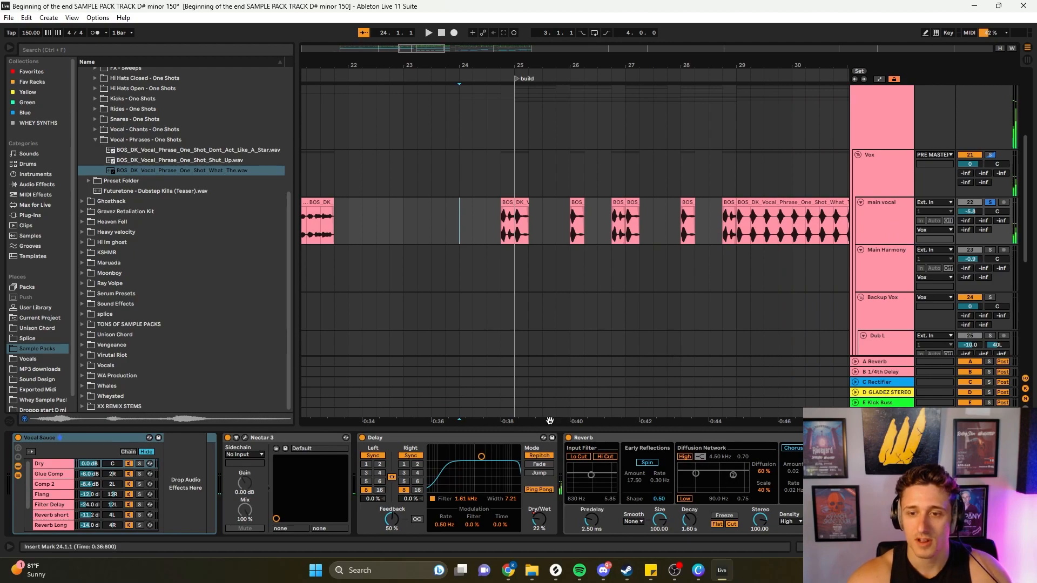
scroll(527, 205, down, 5)
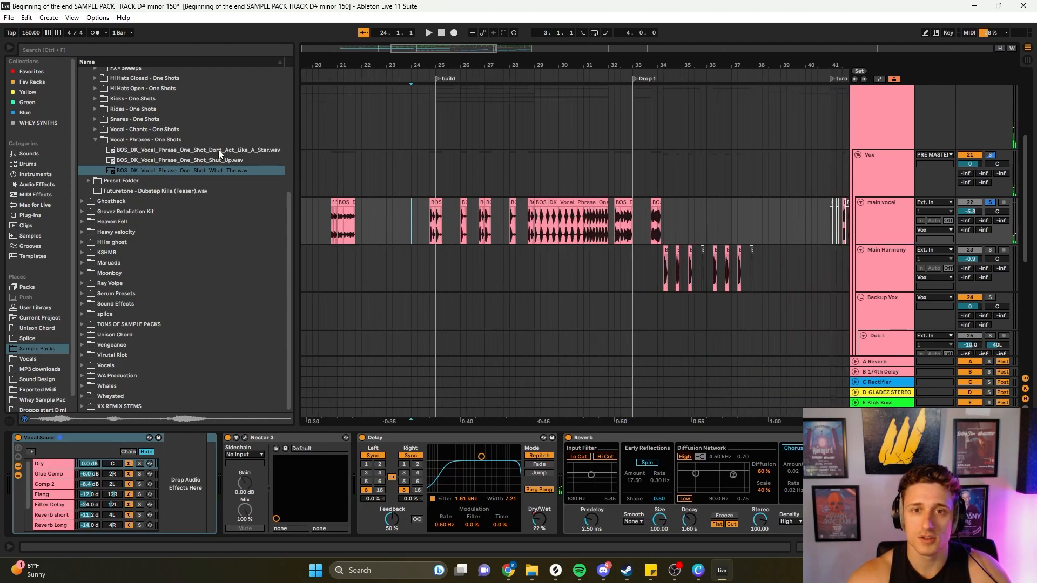
- Preview the Dont_Act_Like_A_Star vocal phrase sample and play the main vocal clip right before Drop 1
scroll(618, 217, up, 6)
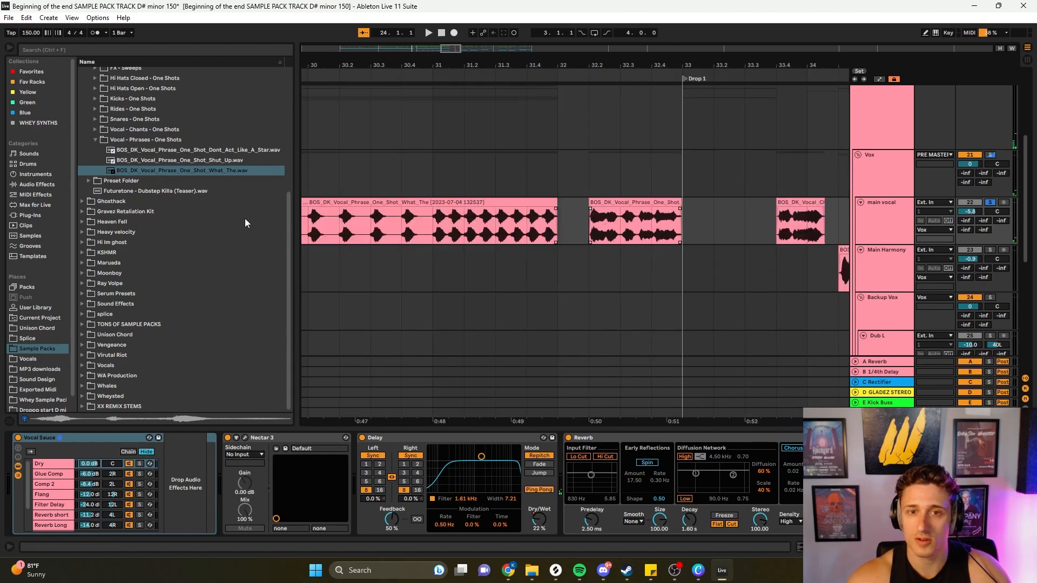
click(215, 149)
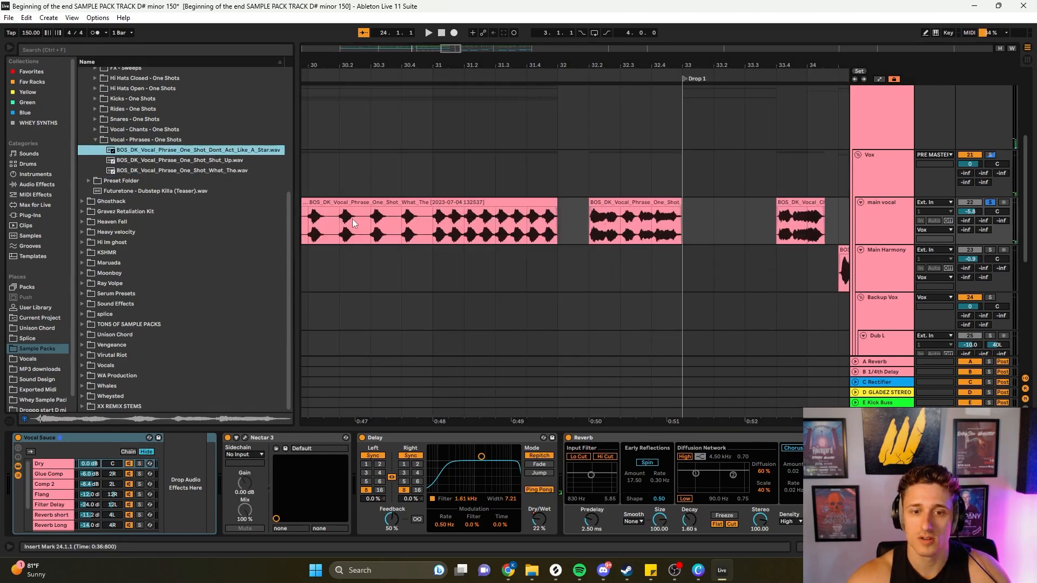
click(585, 225)
key(space)
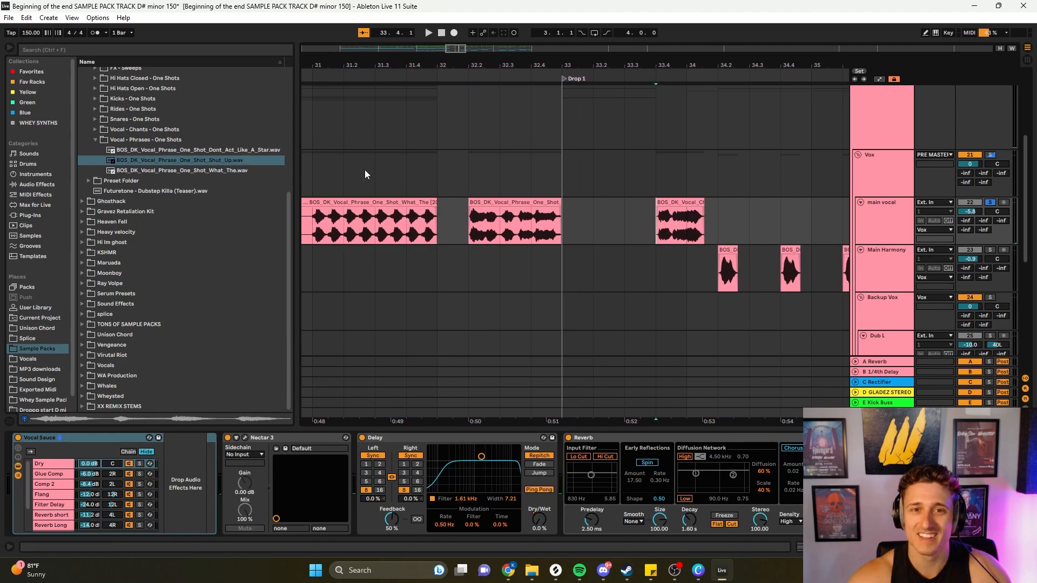
- Inspect the main vocal clip at 33.4, expand the Vocal - Chants one-shots folder and preview the Pull_This sample
scroll(692, 212, up, 5)
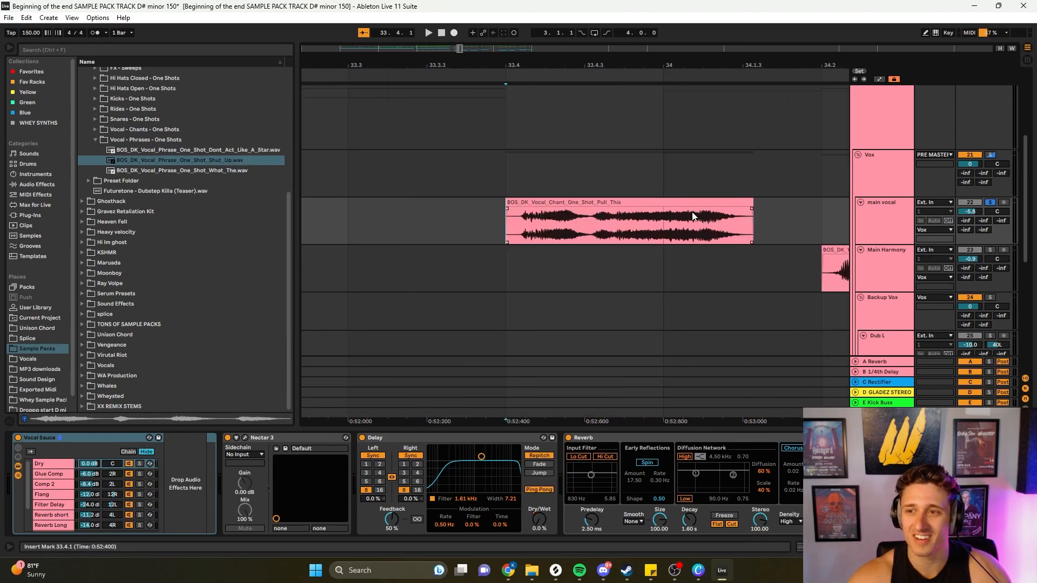
click(95, 130)
click(144, 191)
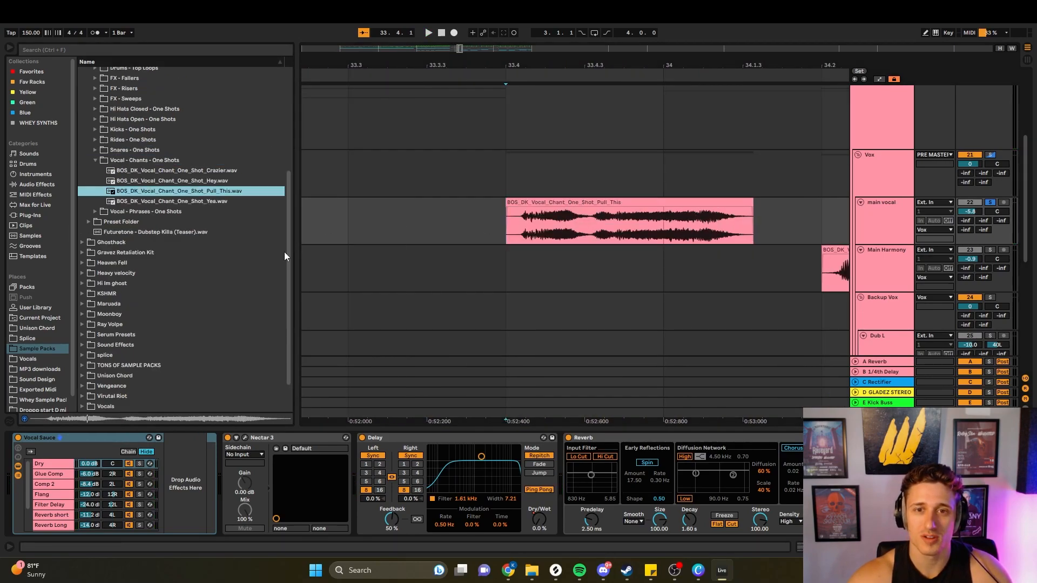
- Play the vocals in Drop 1 from 33.3.1 and stop after the first harmony chops
scroll(577, 294, right, 3)
scroll(577, 293, down, 5)
click(515, 224)
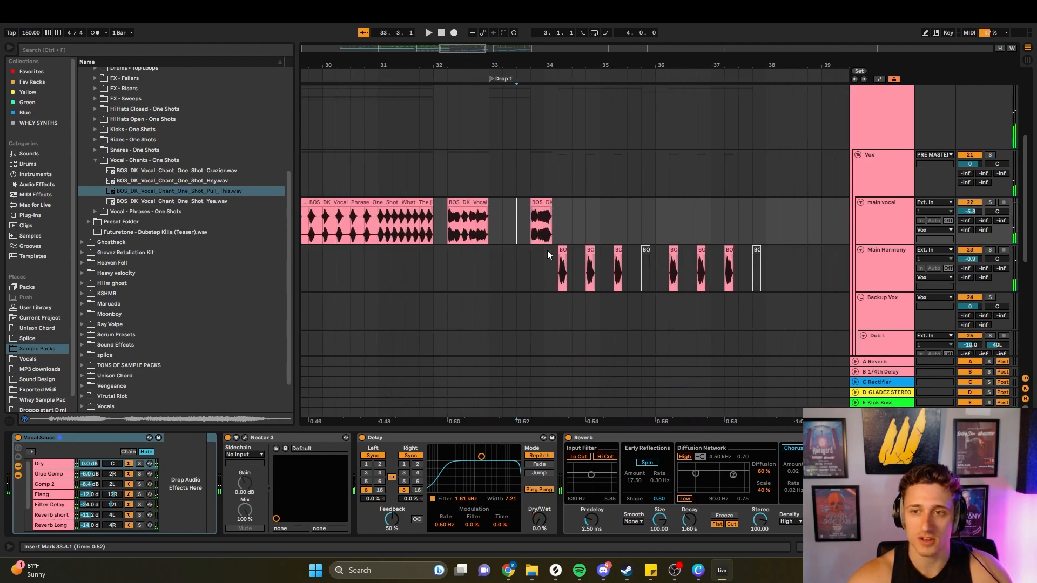
key(space)
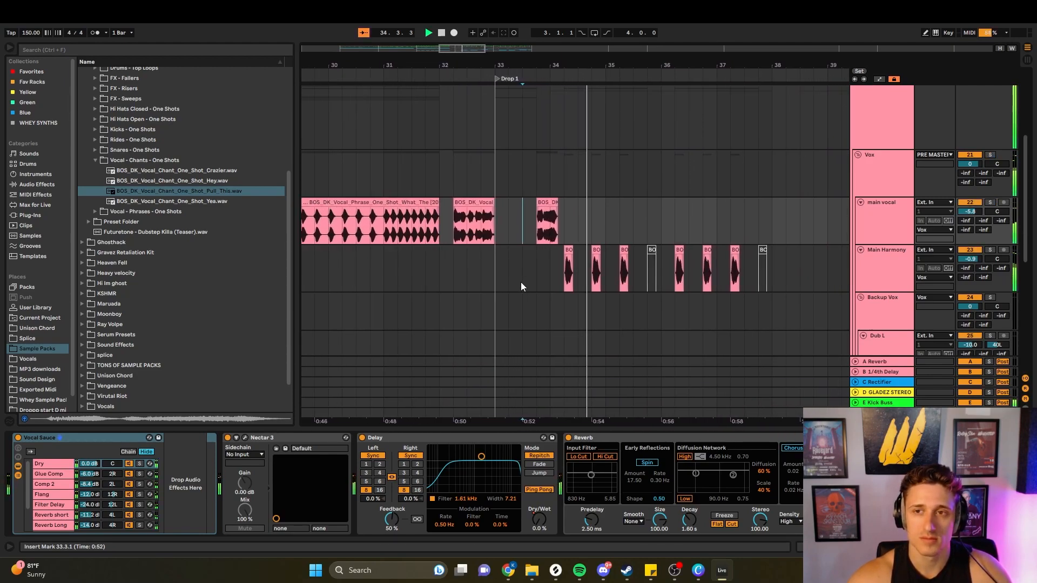
key(space)
- Solo the Main Harmony track and play its vocal chops from 34.2.1
scroll(532, 282, down, 1)
scroll(615, 251, up, 3)
click(554, 243)
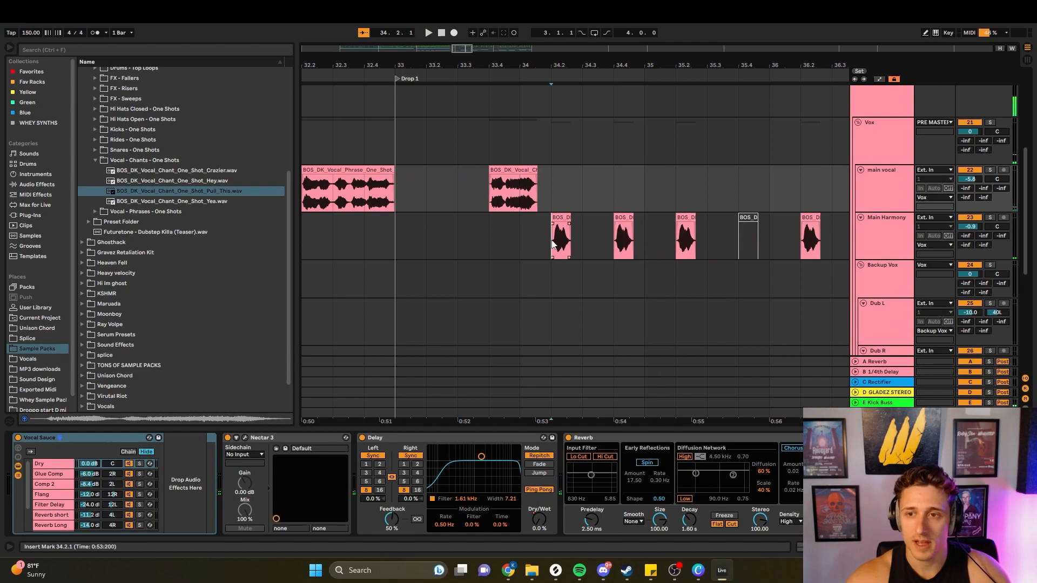
key(s)
key(space)
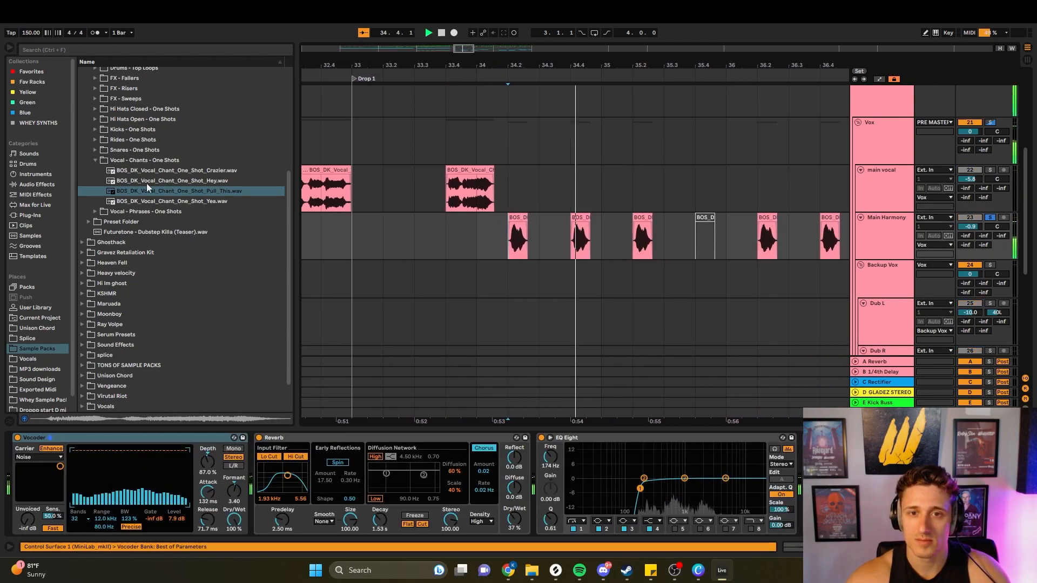
key(space)
- Preview the Vocal_Chant_One_Shot_Hey sample and select the Main Harmony track to inspect its Vocoder
click(202, 182)
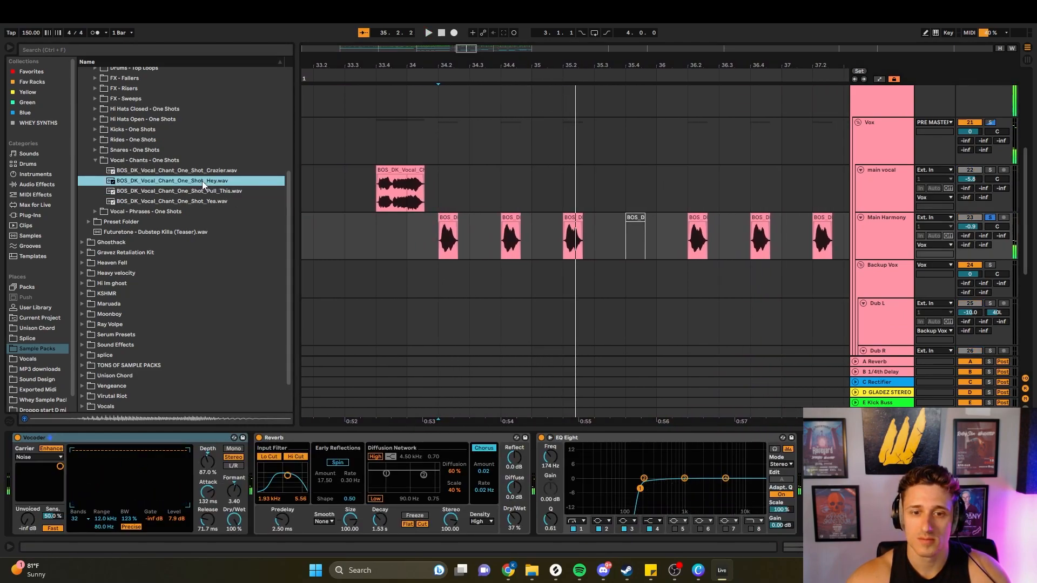
key(Return)
double_click(890, 240)
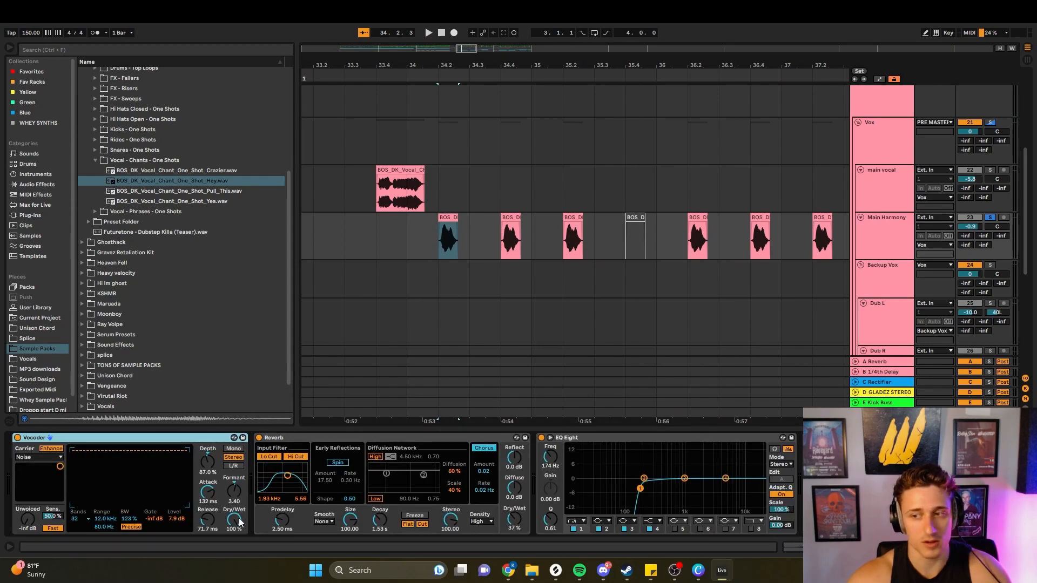
- Compare the first Hey chop on Main Harmony with the Vocoder's Dry/Wet at 0% and back at 100%
key(space)
drag(239, 523, 239, 565)
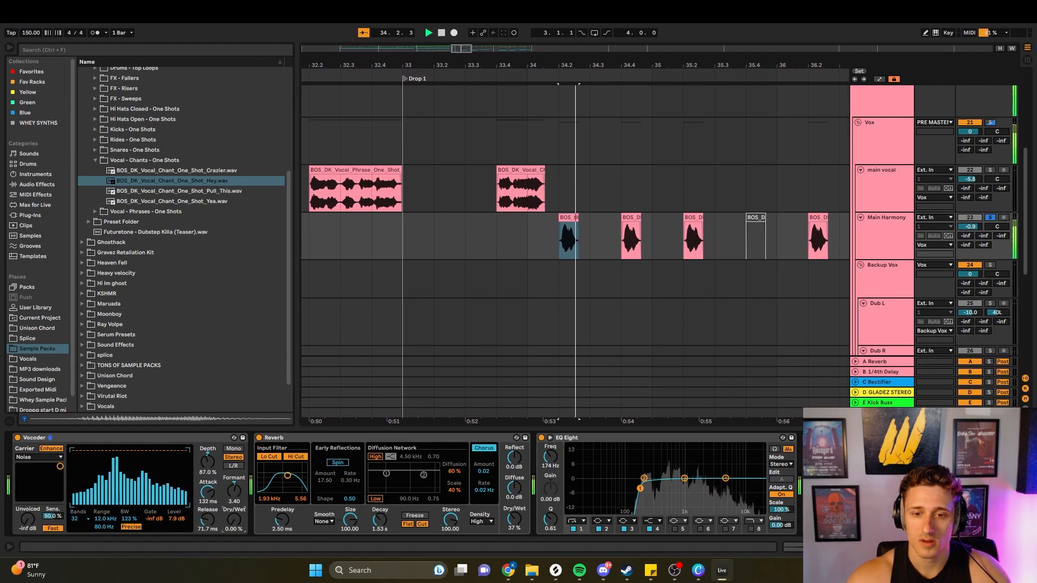
key(space)
key(space)
drag(236, 522, 236, 480)
key(space)
key(space)
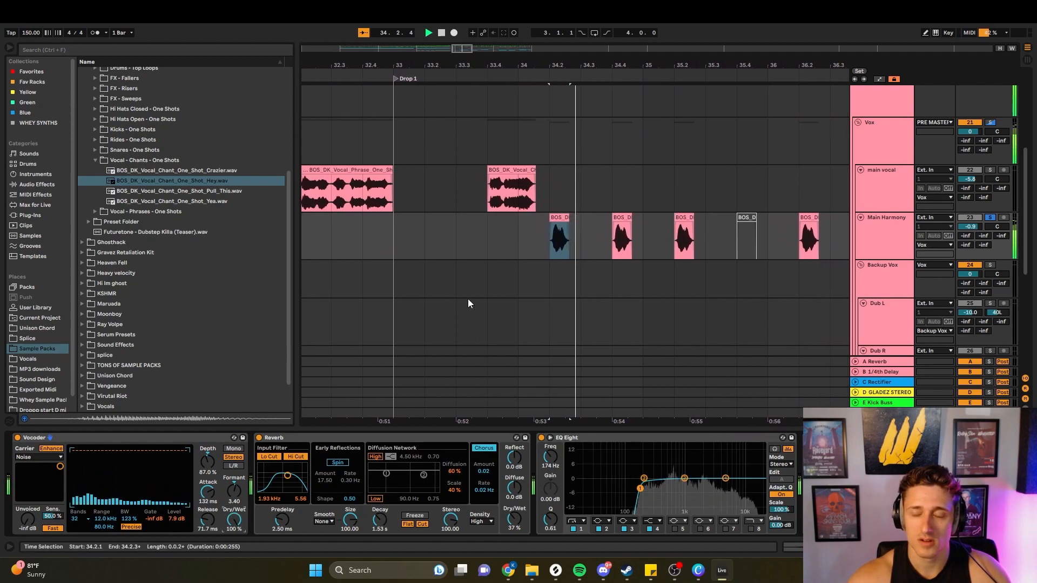
key(space)
- Play the Main Harmony chops from 33.4.1 and view the whole Drop 1 vocal arrangement
click(491, 239)
key(space)
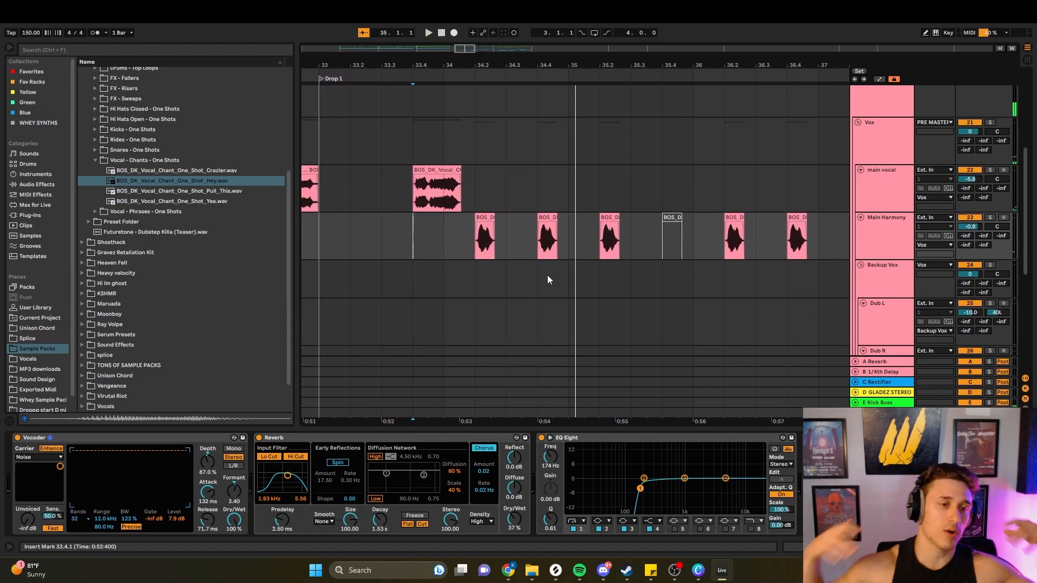
scroll(546, 279, down, 3)
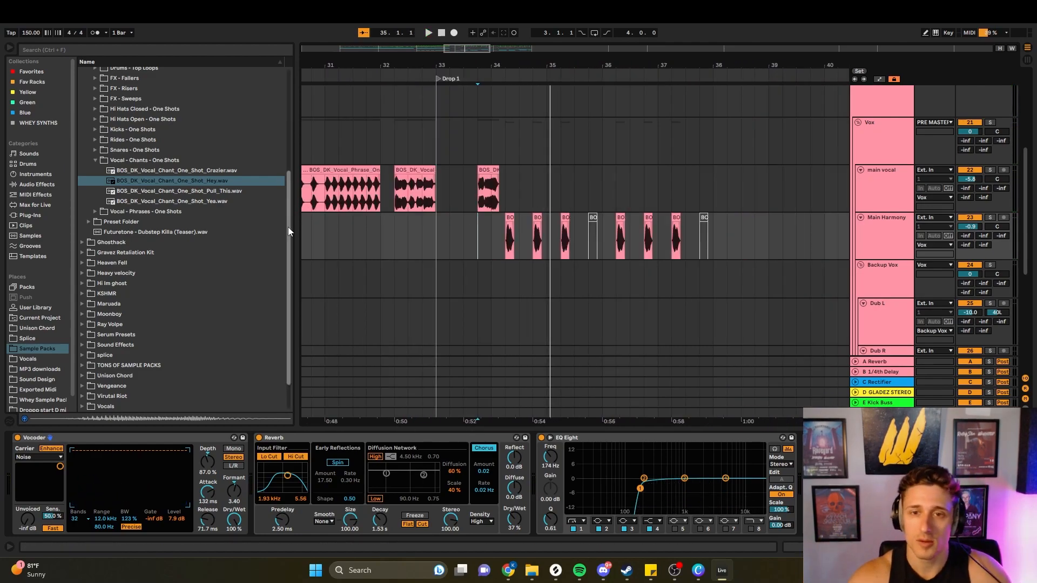
- Narrow the sample browser and play the main vocal clips in the turn around section and from bar 46
drag(298, 225, 189, 226)
scroll(643, 244, up, 2)
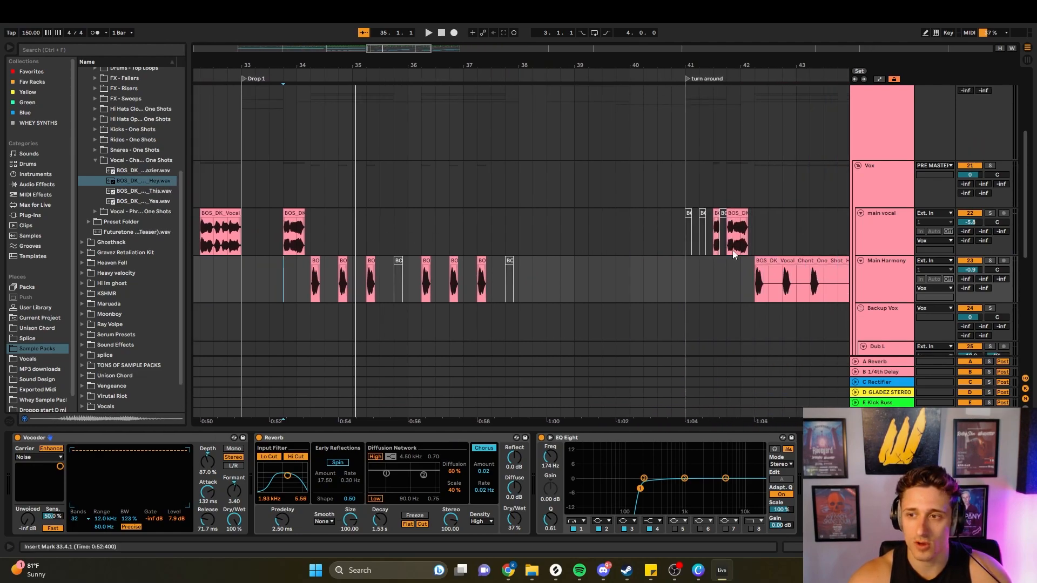
key(space)
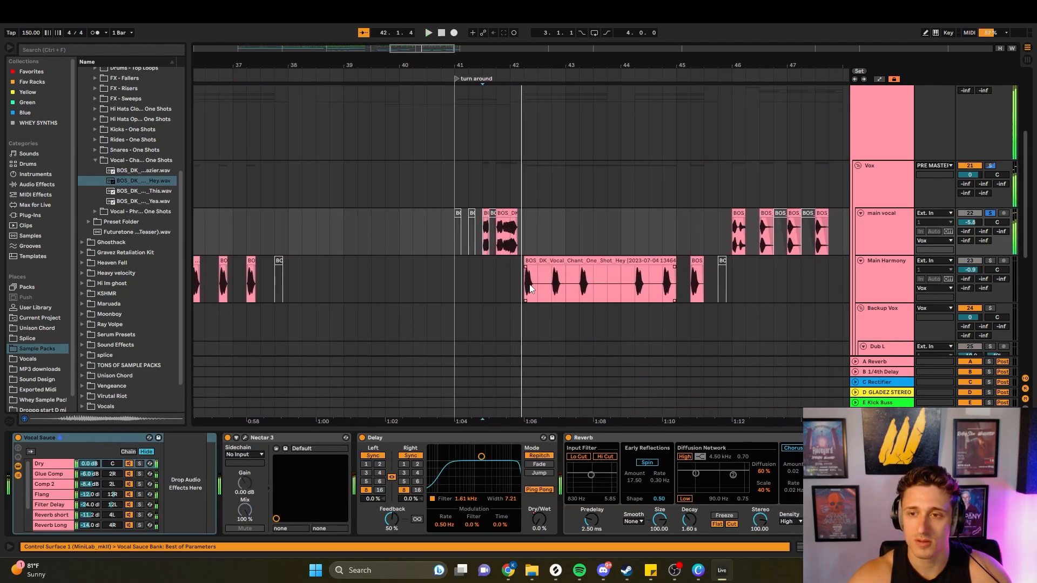
key(space)
key(space)
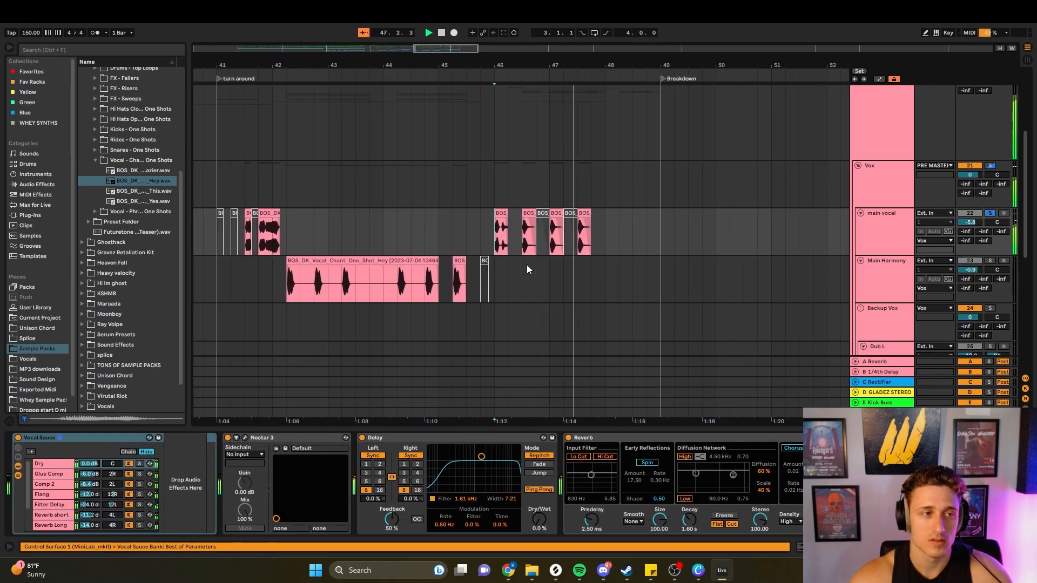
- Stop the vocal playback and bring up the kick, clap and snare tracks at the start of the build, bar 25
key(space)
scroll(518, 263, left, 3)
scroll(510, 257, left, 9)
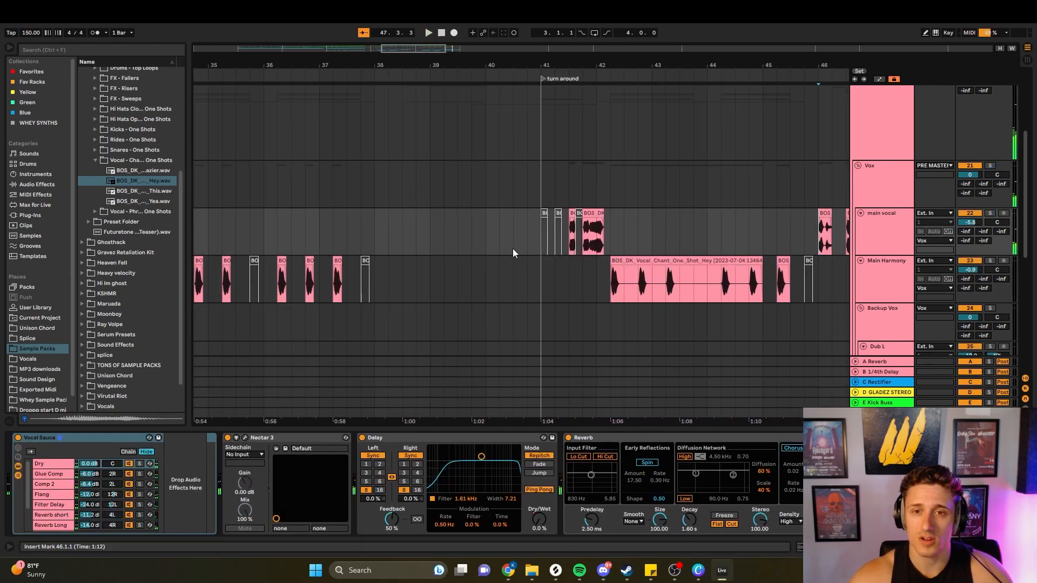
scroll(297, 261, down, 3)
scroll(689, 216, up, 5)
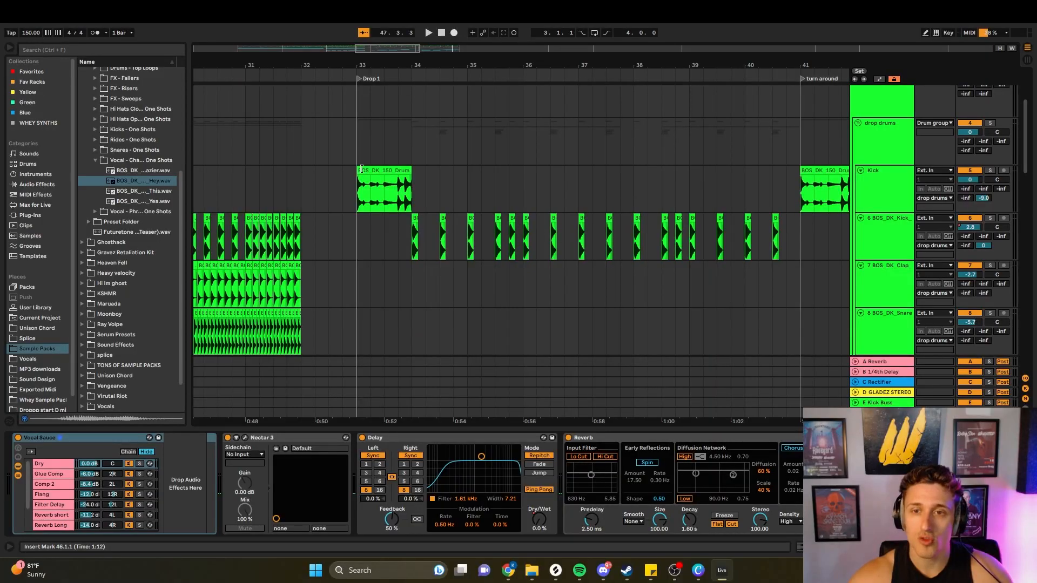
click(304, 227)
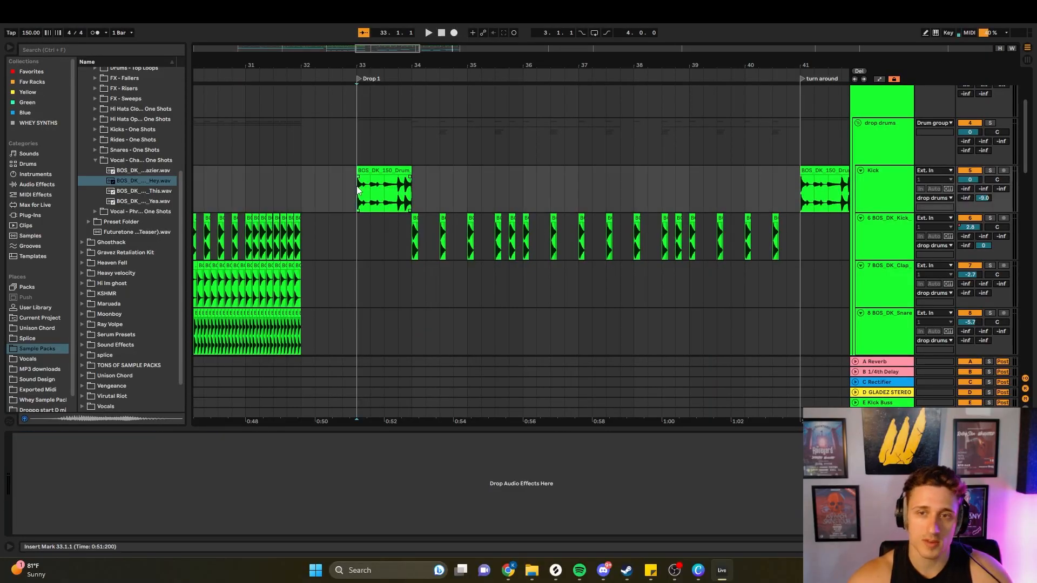
click(290, 241)
scroll(290, 291, up, 2)
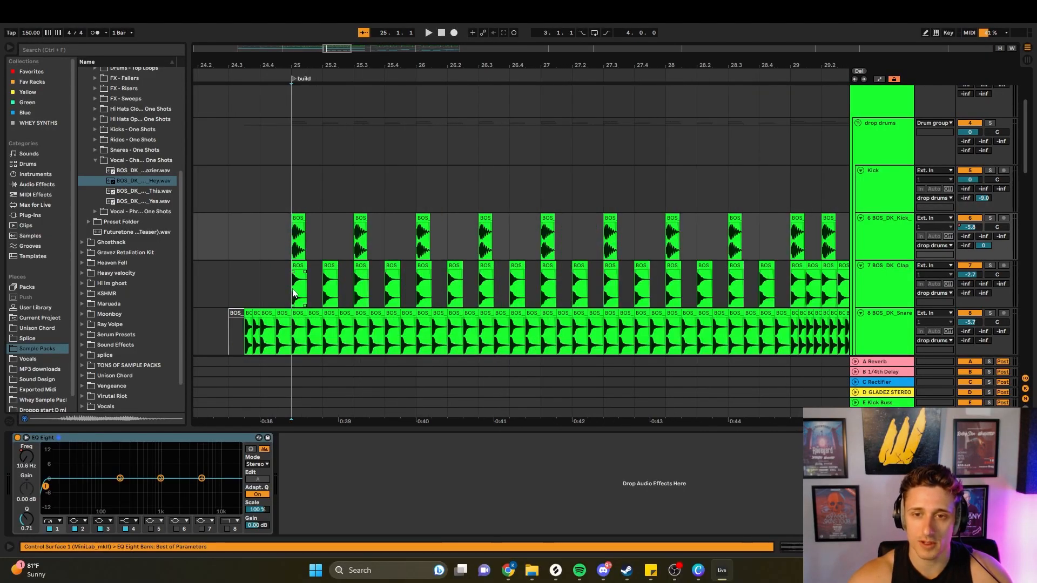
- Solo the build's snare and clap tracks and play them from bar 25 and again from bar 29
click(290, 292)
scroll(290, 301, down, 1)
click(290, 303)
key(s)
key(space)
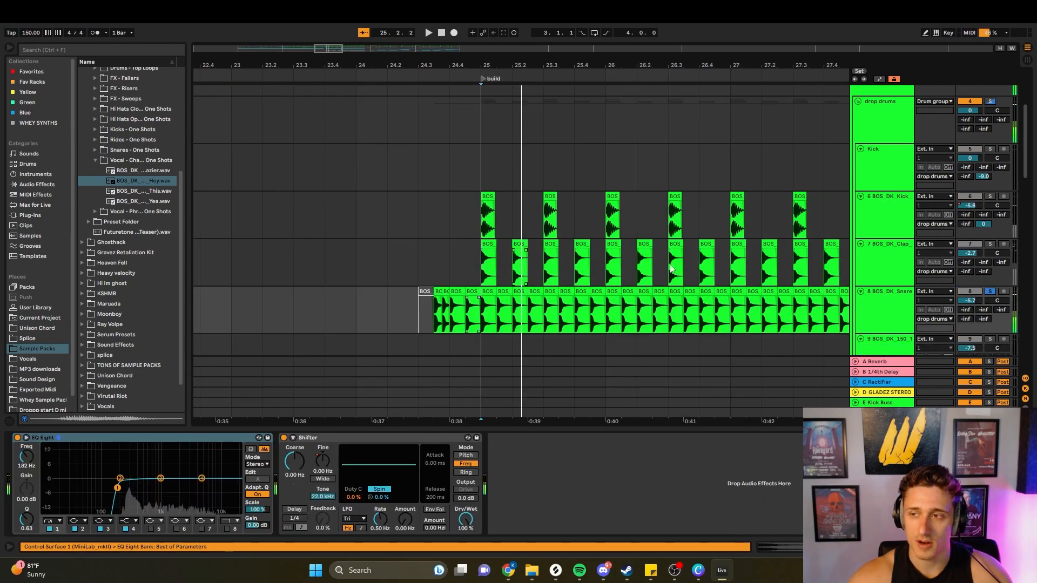
key(space)
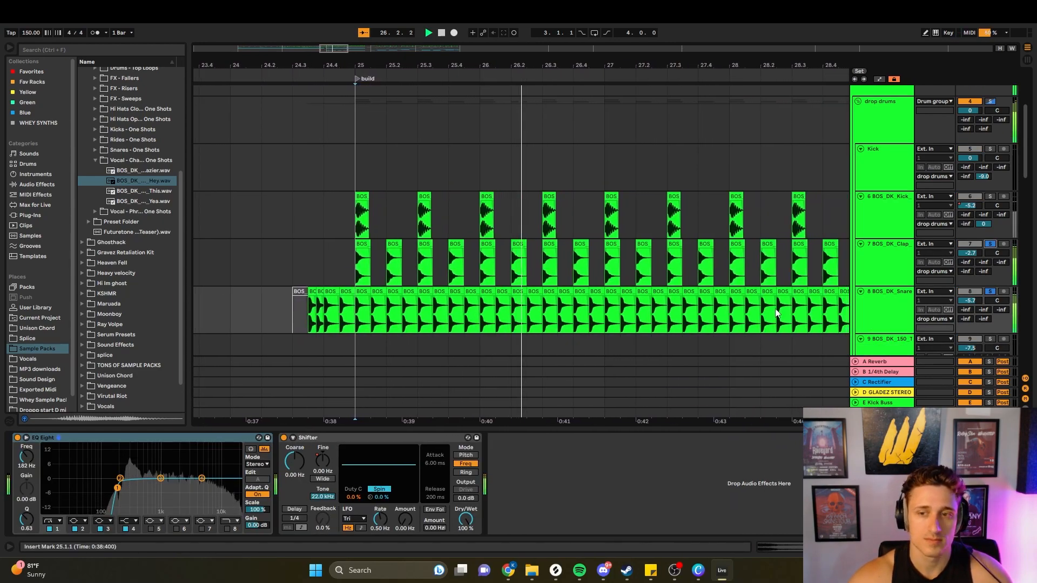
click(657, 303)
click(671, 312)
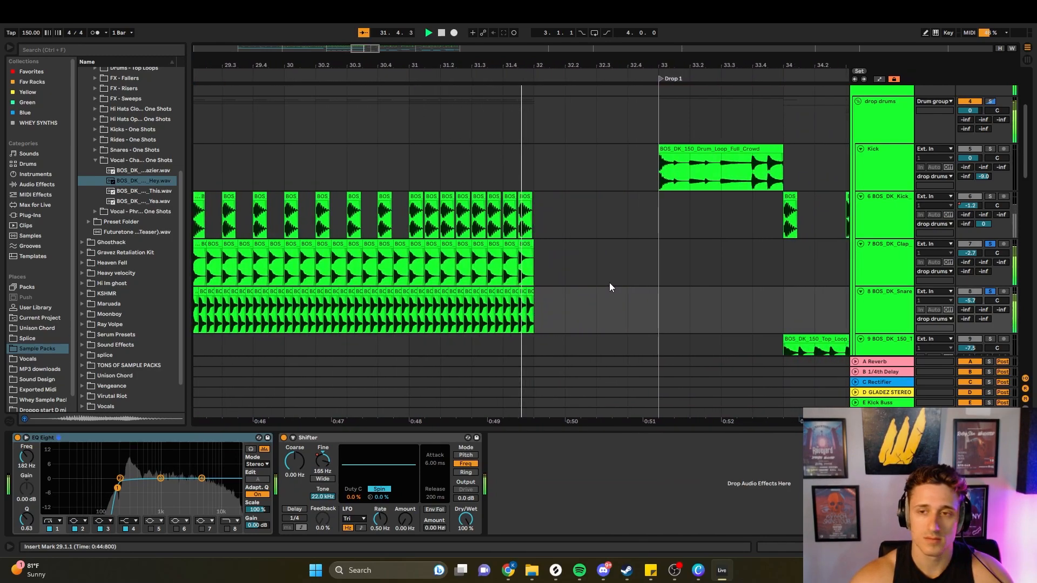
- Play the soloed build kick with automation shown, testing its EQ Eight low cut at about 40 Hz and back at 10.6 Hz
key(space)
scroll(610, 282, down, 3)
drag(610, 281, 750, 231)
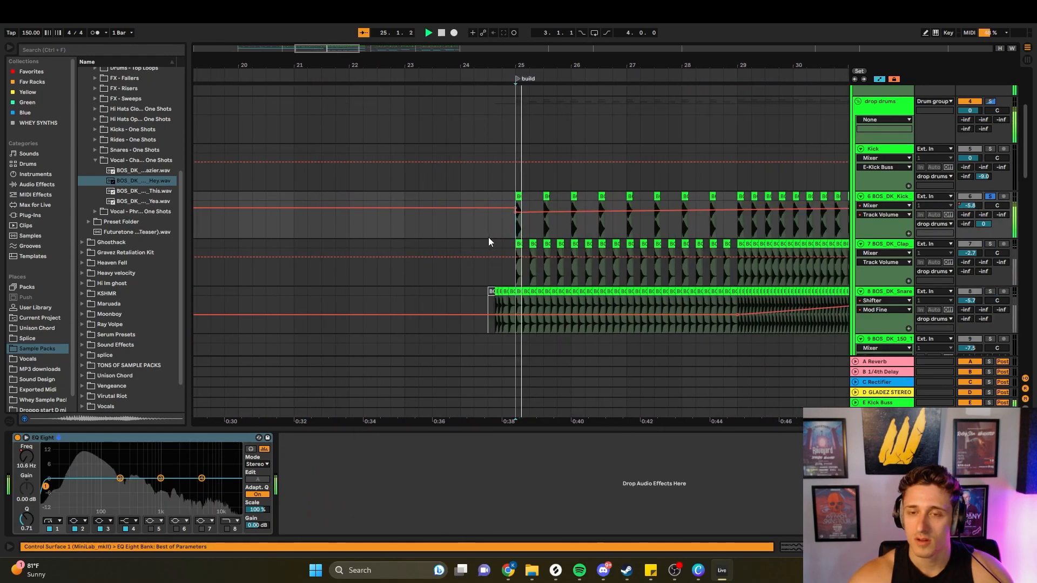
click(679, 229)
key(space)
key(space)
drag(79, 485, 46, 486)
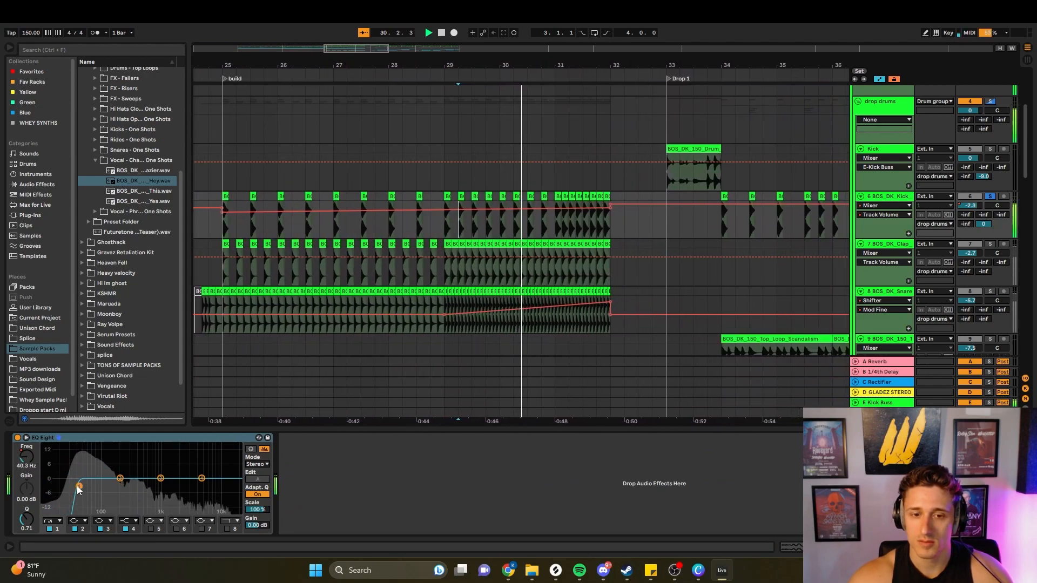
key(space)
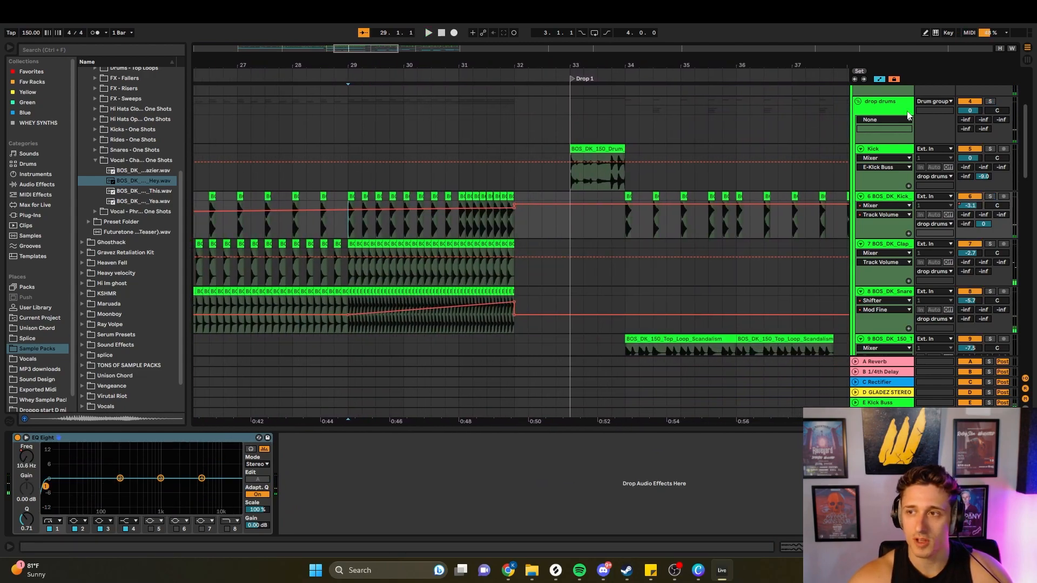
- Solo the drop drums group and play the complete build drums from bar 29
click(472, 263)
key(space)
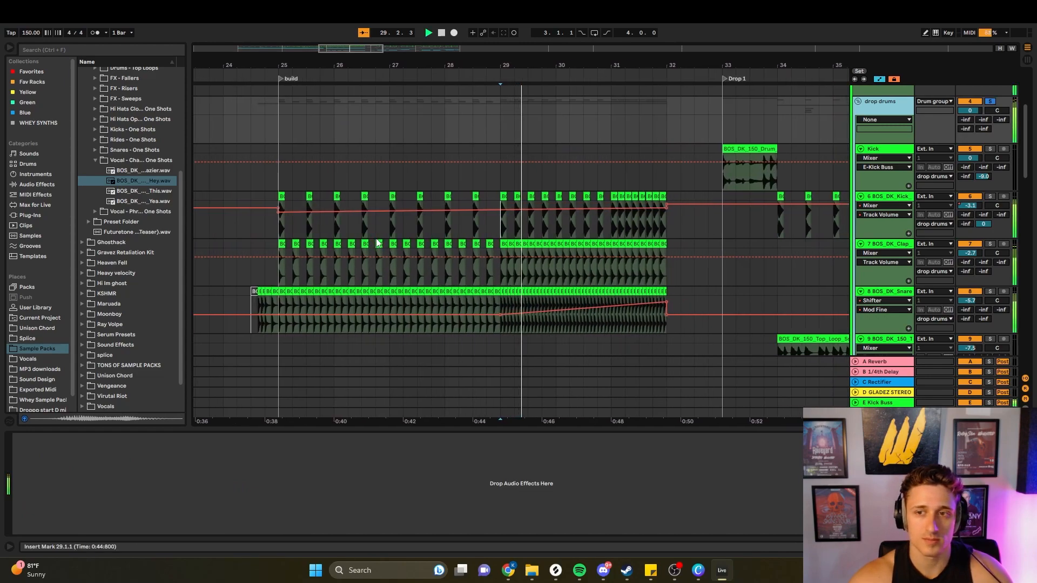
scroll(536, 283, up, 2)
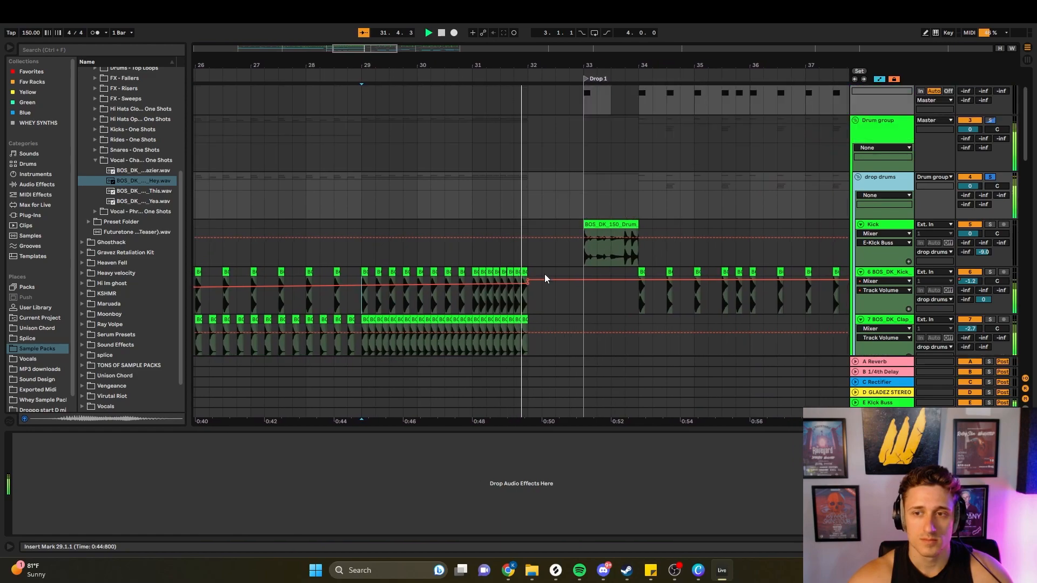
- Unfold the Synths group and select the hype section, bars 17 to 25, on the Intro Synths tracks
scroll(544, 274, down, 10)
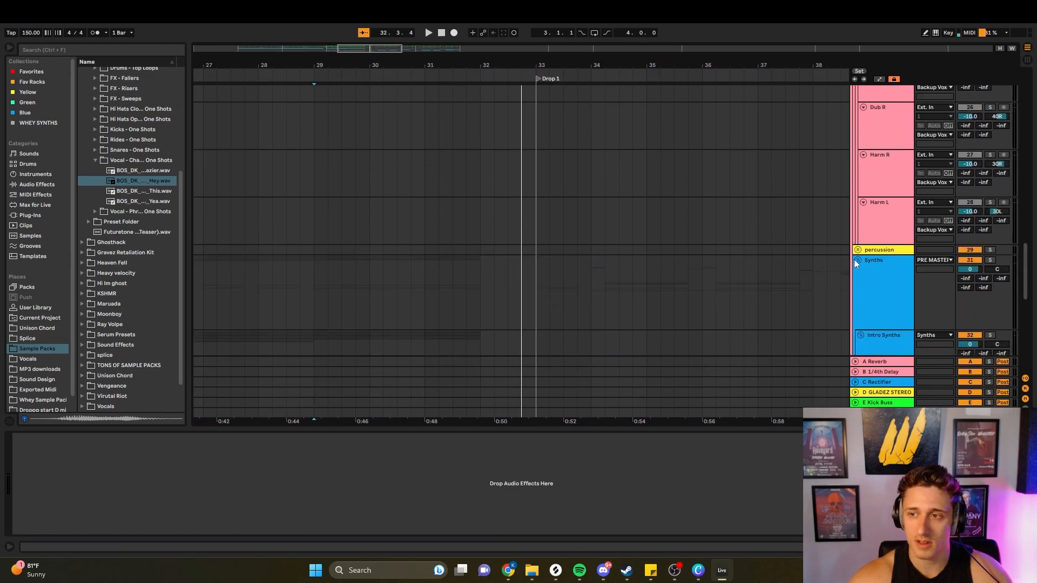
click(858, 260)
scroll(417, 270, down, 5)
scroll(530, 242, down, 4)
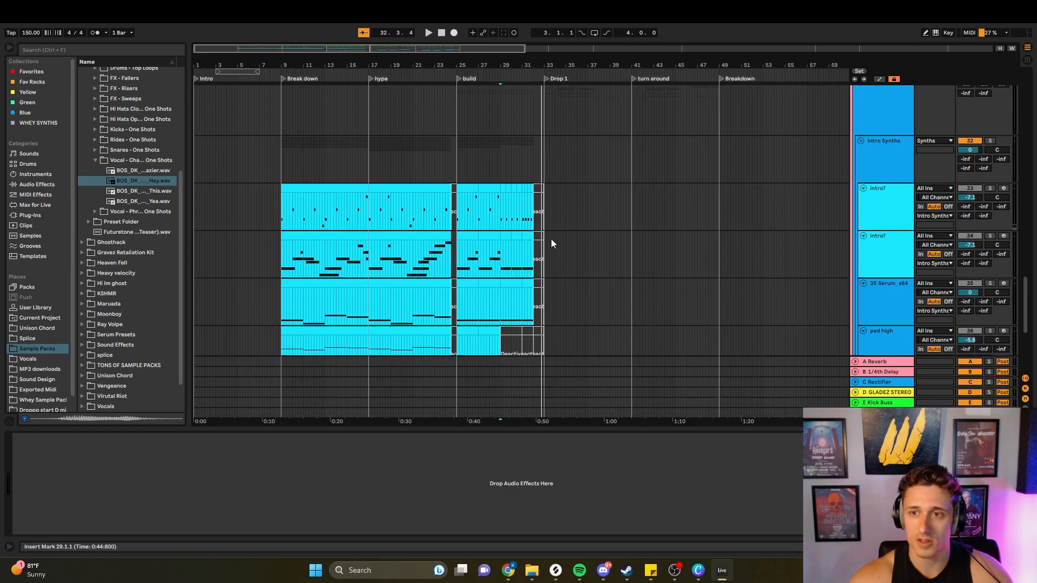
scroll(432, 236, up, 4)
drag(432, 236, 559, 216)
scroll(559, 216, down, 2)
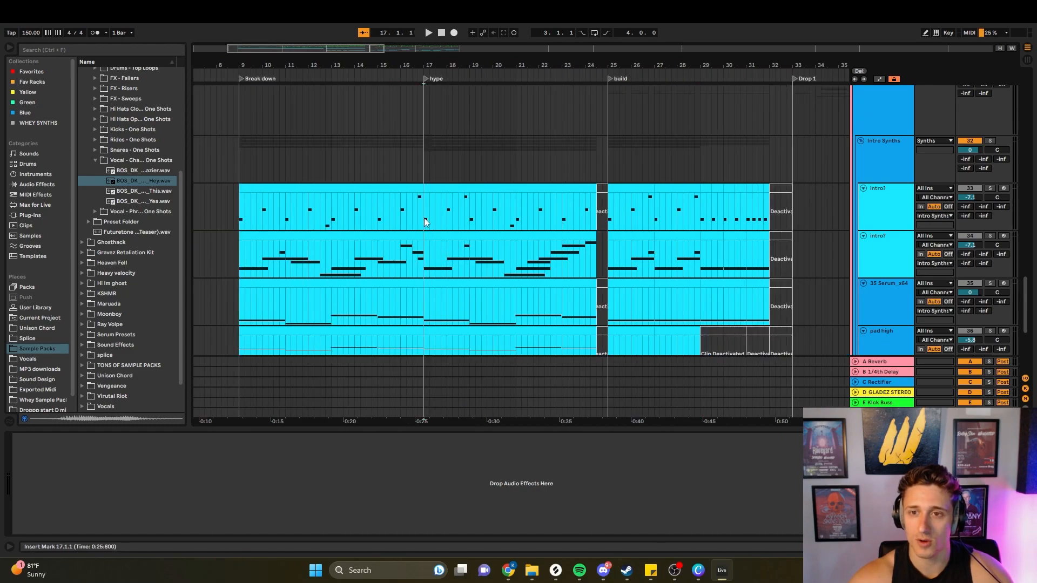
click(424, 222)
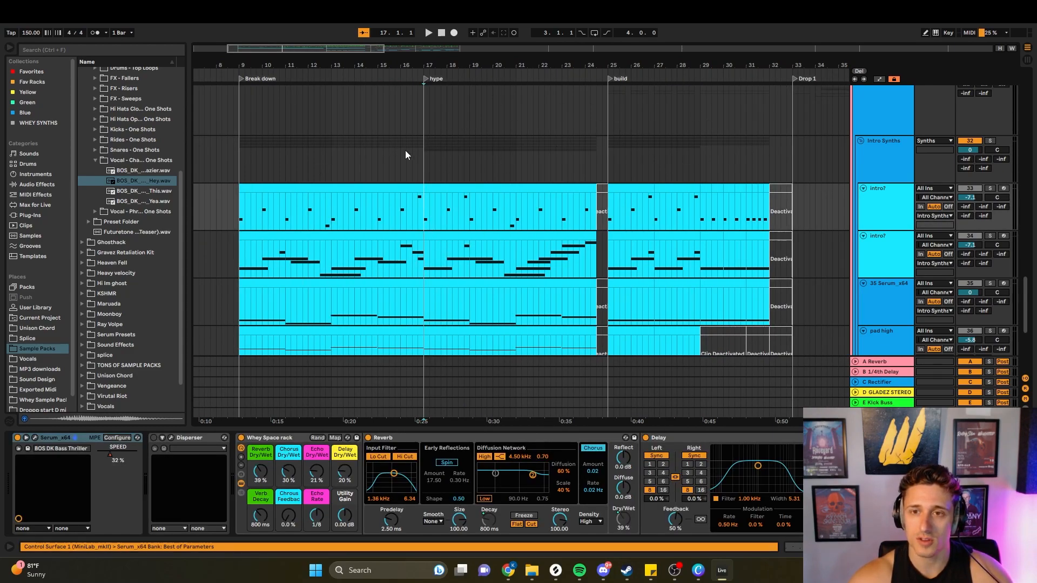
drag(424, 154, 608, 169)
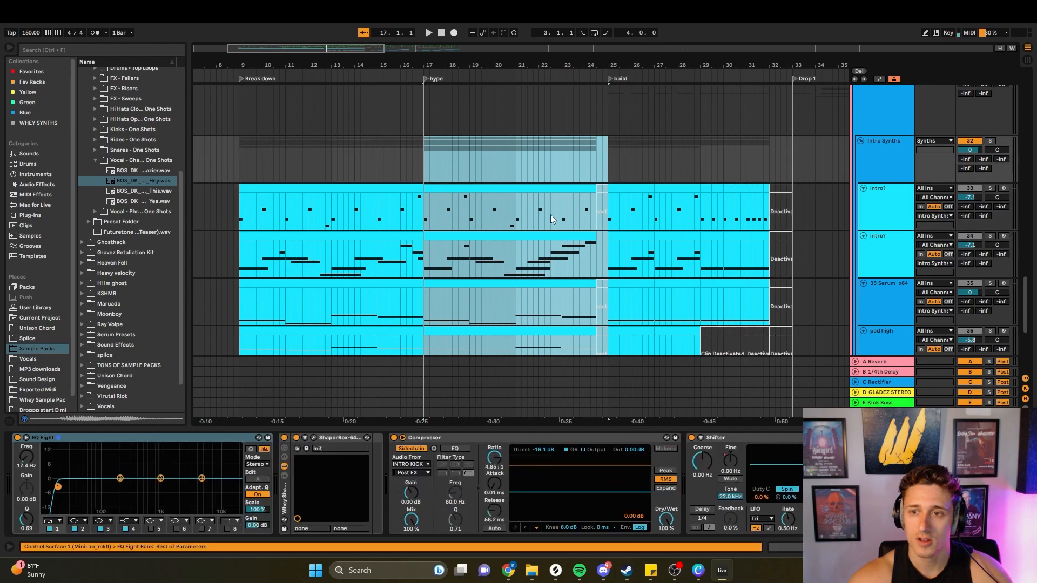
- Open the first intro7 track's Serum with BOS_DK_Bass_Thriller and play the track soloed from bar 17
click(550, 215)
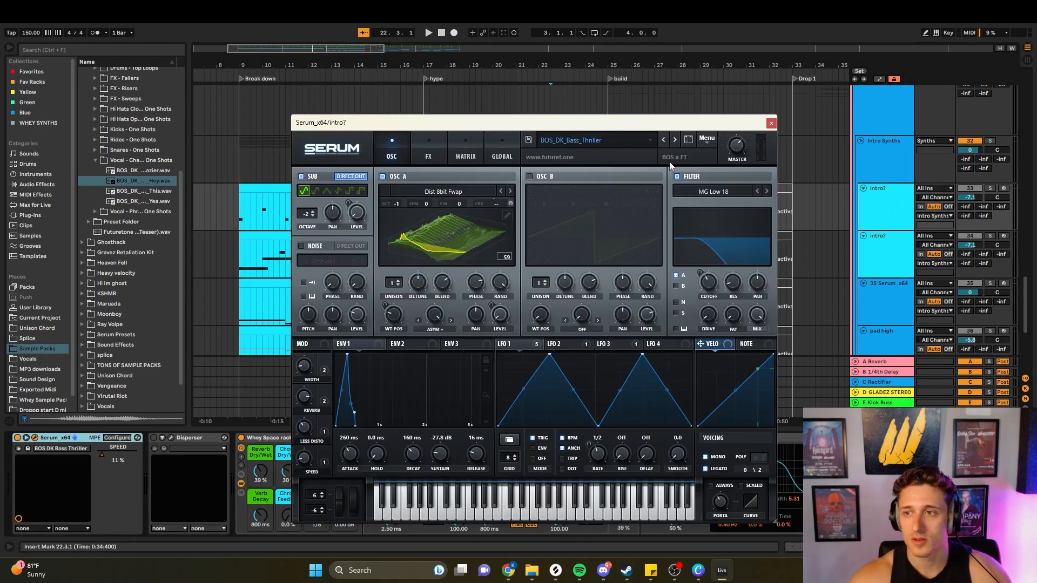
mouse_move(643, 123)
mouse_down()
mouse_move(711, 196)
mouse_move(759, 301)
mouse_up()
click(417, 214)
click(424, 215)
key(space)
key(s)
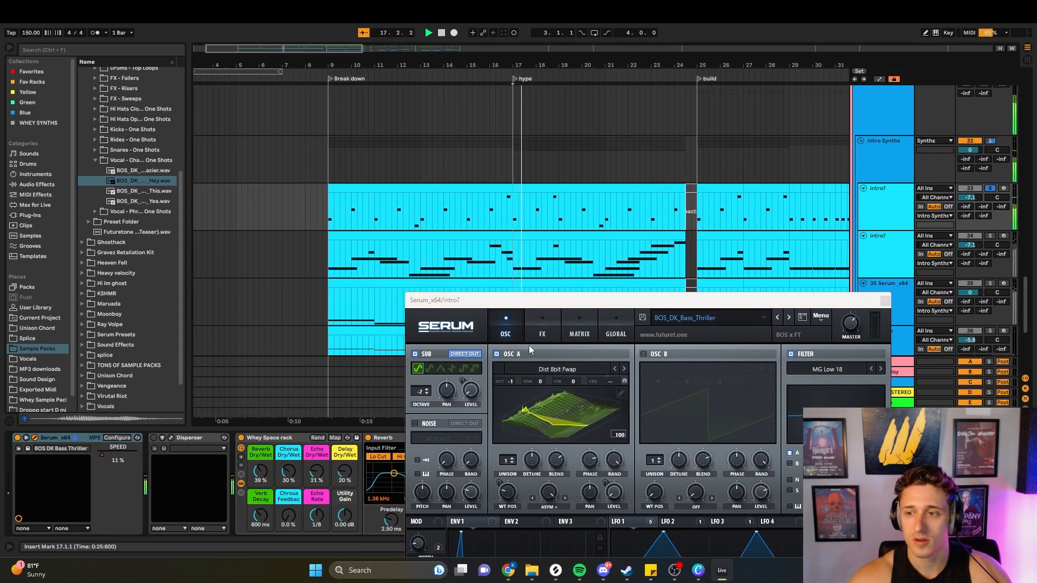
drag(595, 301, 522, 155)
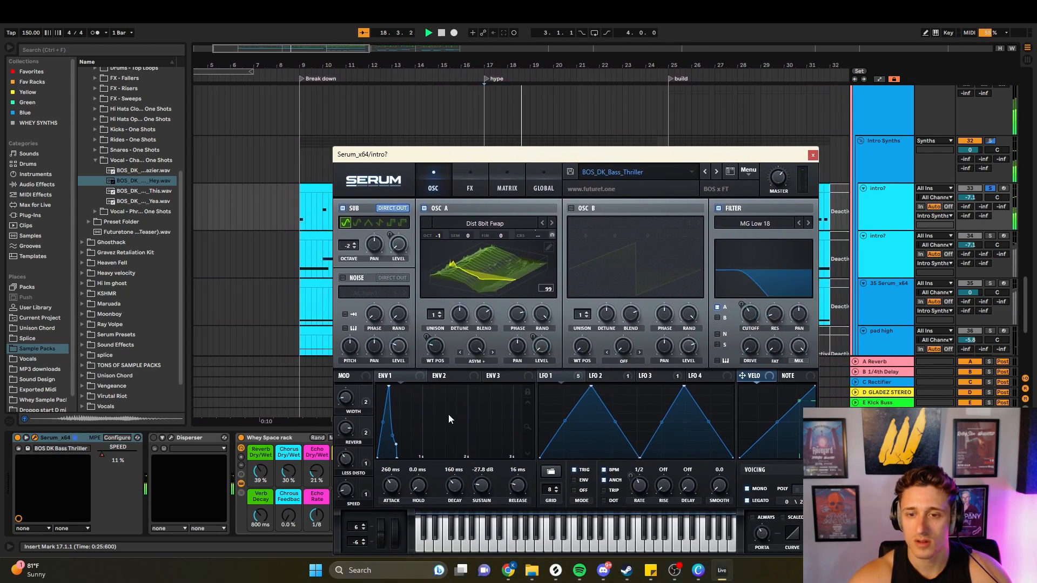
key(space)
- Move Serum aside and examine the effects chain behind the Bass Thriller sound, from Reverb and Chorus to OTT and EQ
drag(745, 152, 452, 73)
scroll(758, 466, right, 15)
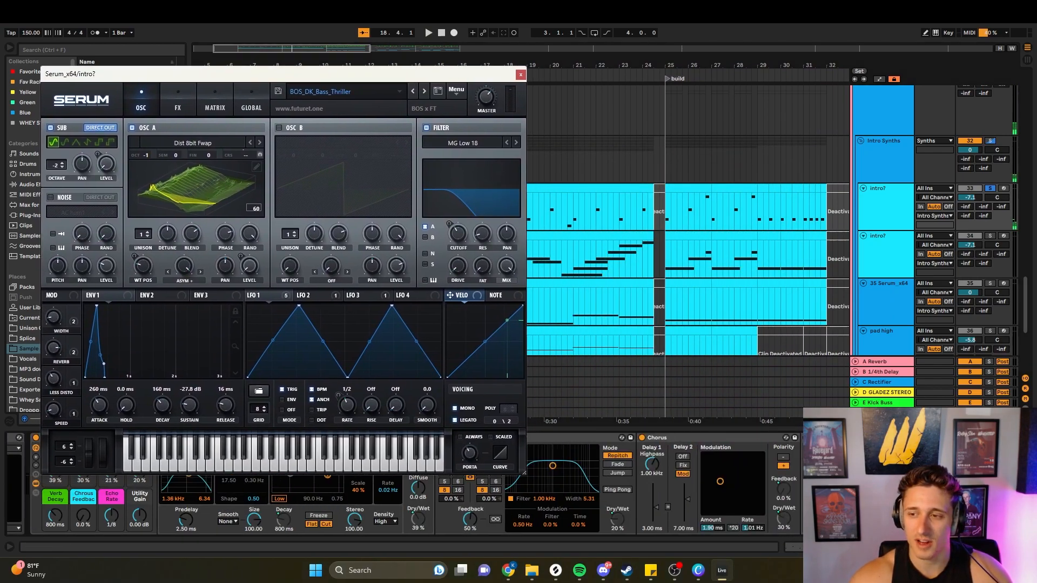
scroll(603, 485, right, 5)
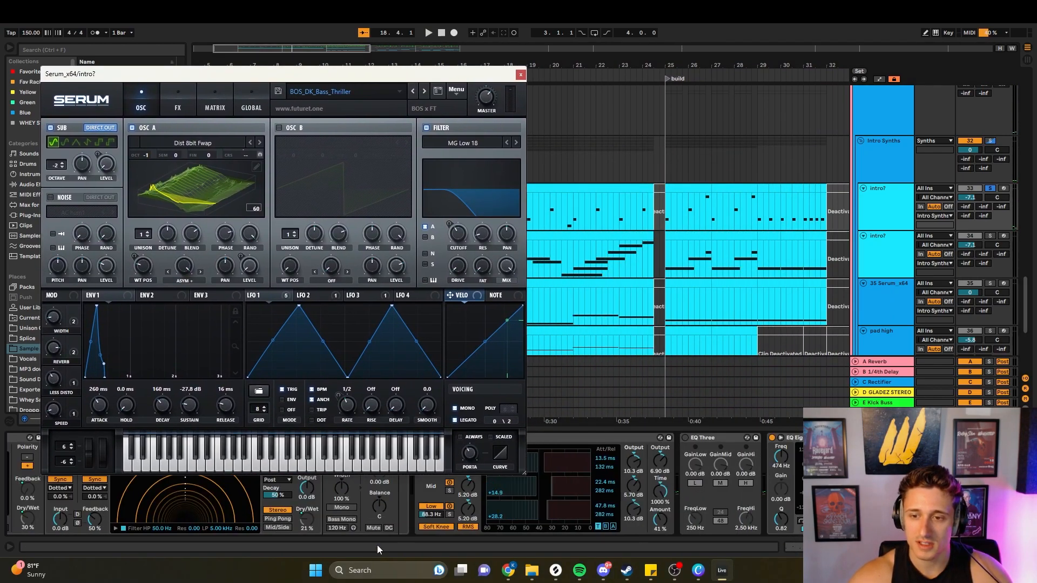
scroll(648, 486, right, 1)
scroll(667, 478, left, 1)
scroll(570, 408, left, 1)
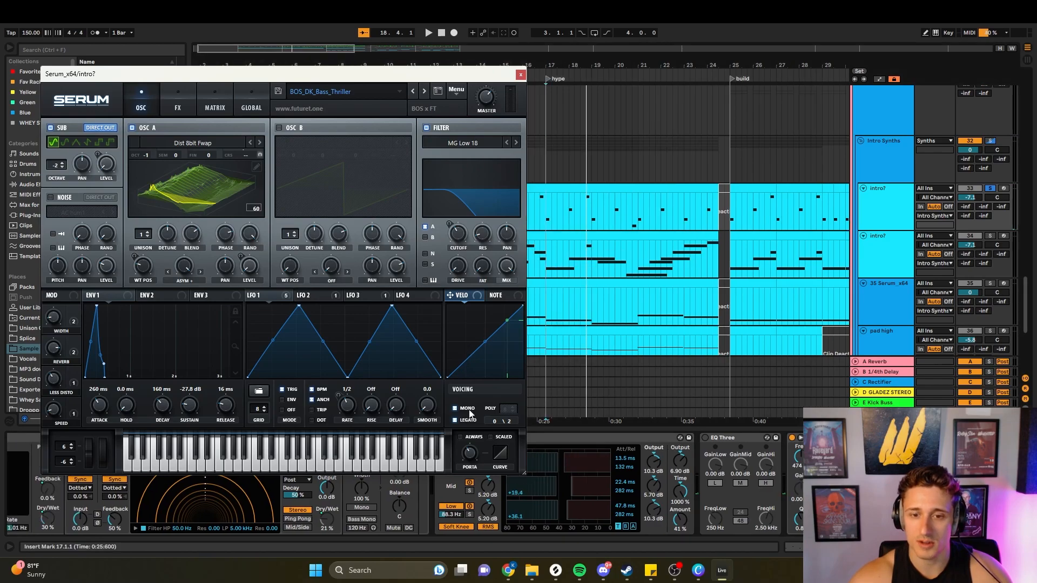
- Return along the first intro7 effects chain to the Whey Space rack, toggle the rack and play the bass part
drag(373, 73, 829, 70)
scroll(474, 461, left, 4)
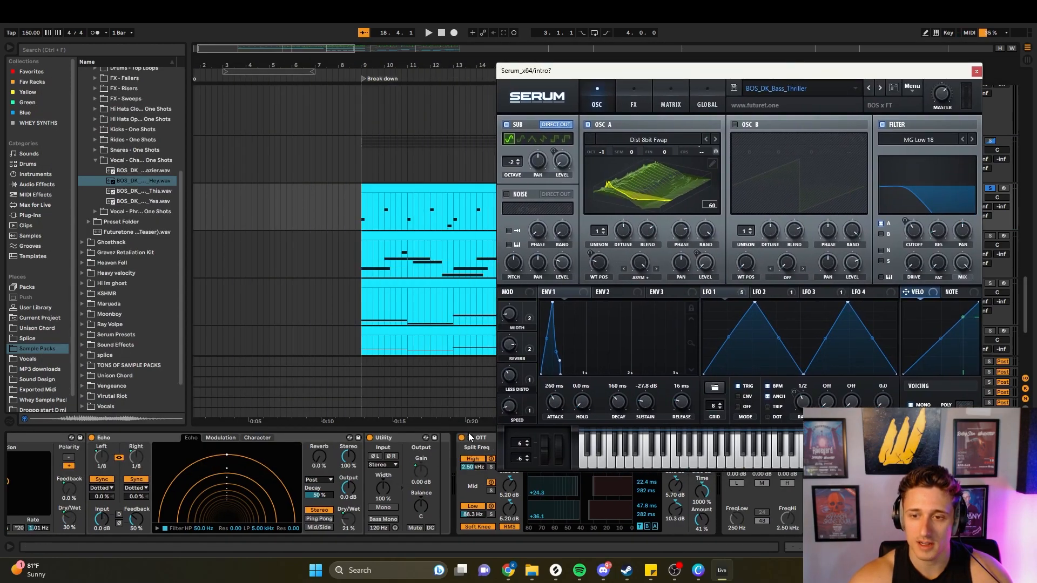
scroll(351, 457, left, 10)
click(153, 438)
key(space)
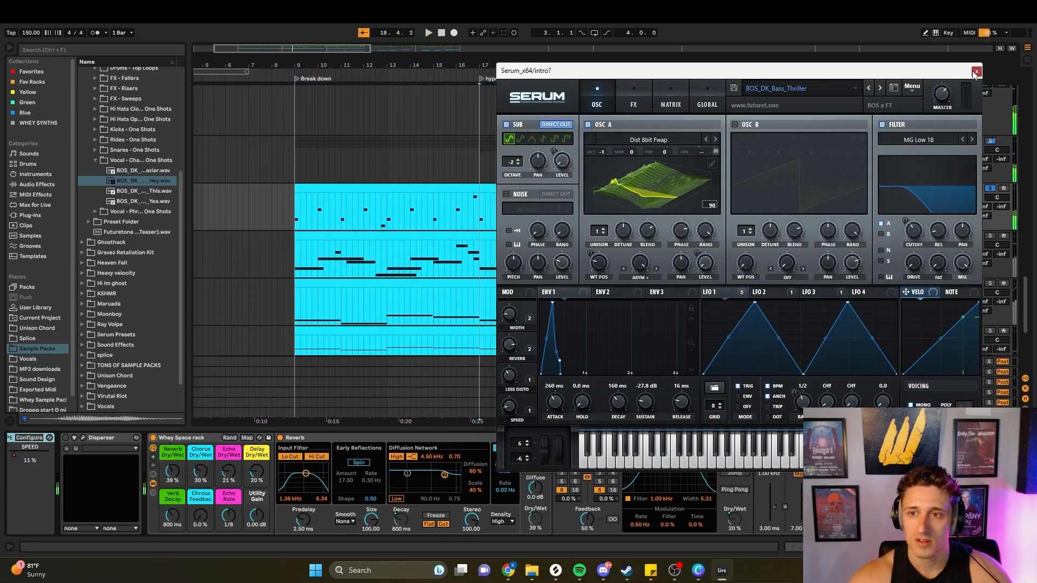
- Close the Bass Thriller synth and open the second intro7 track's Serum with BOS_DK_Lead_Hypersaw
click(976, 72)
click(903, 246)
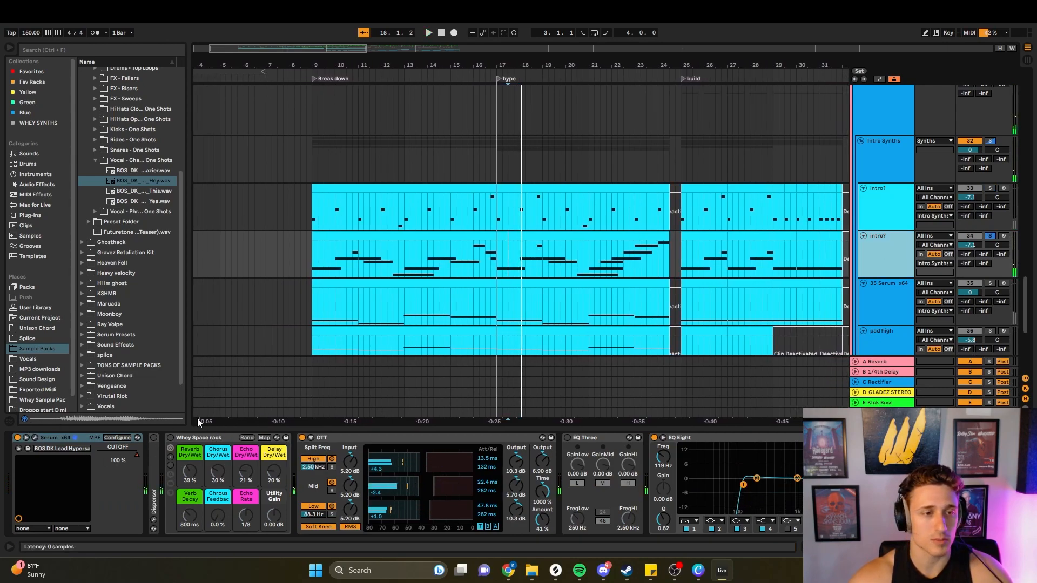
key(ctrl+alt+p)
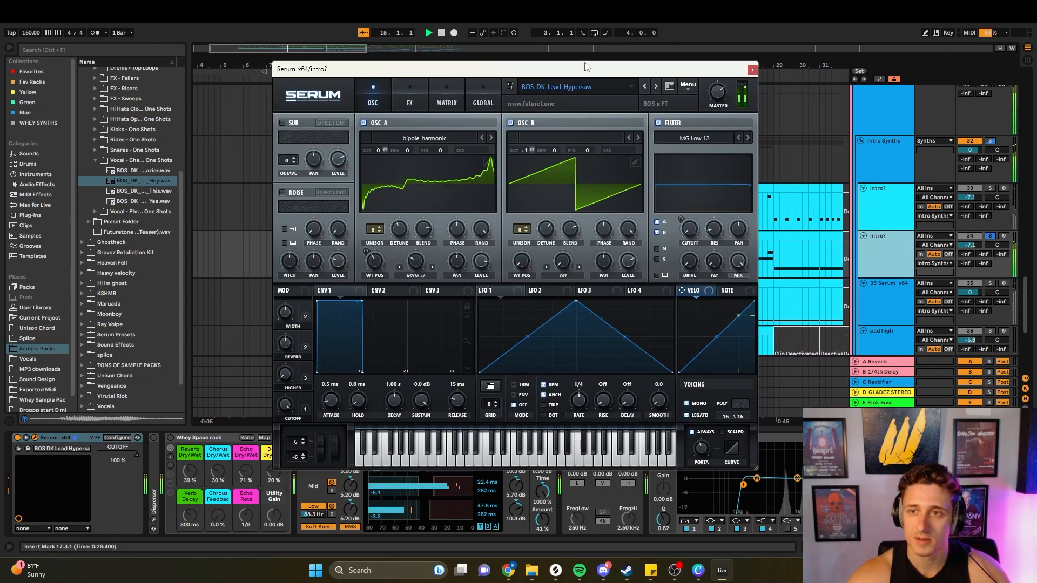
drag(597, 76, 481, 51)
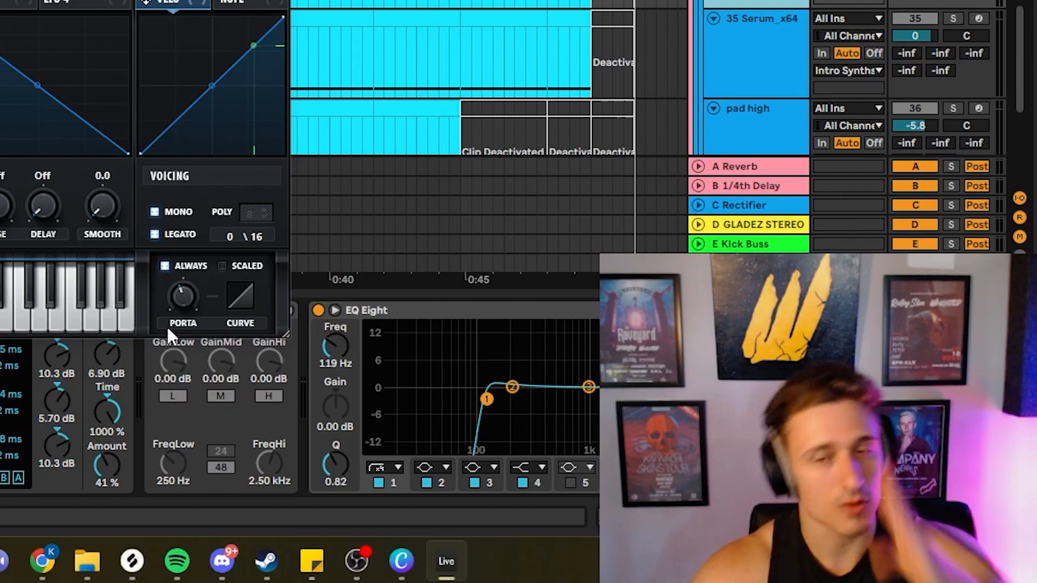
- Play the soloed Hypersaw lead while examining the portamento setting in Serum's voicing section
drag(108, 0, 97, 9)
key(ctrl+alt+p)
key(space)
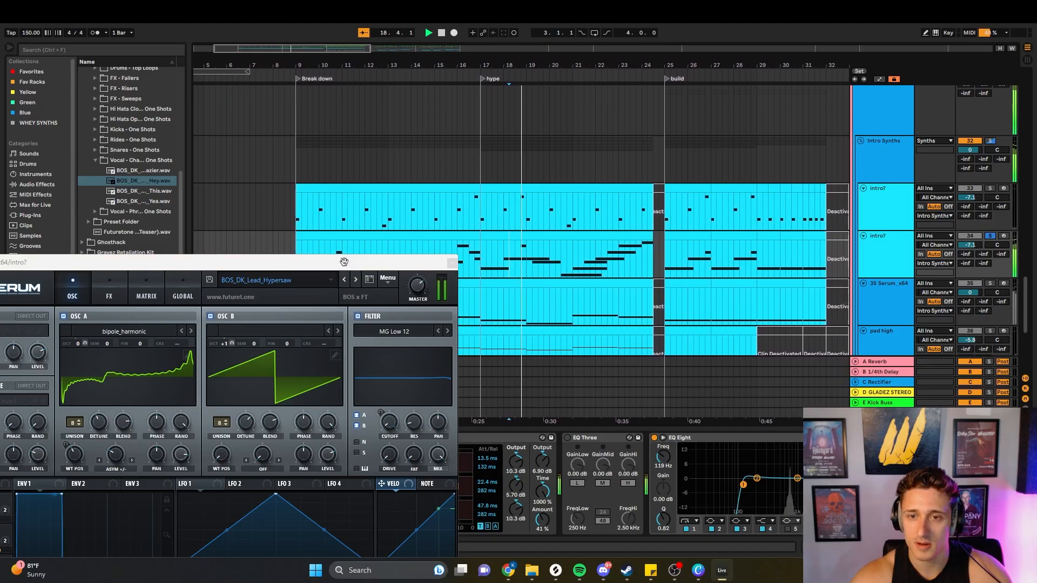
drag(347, 262, 375, 87)
key(space)
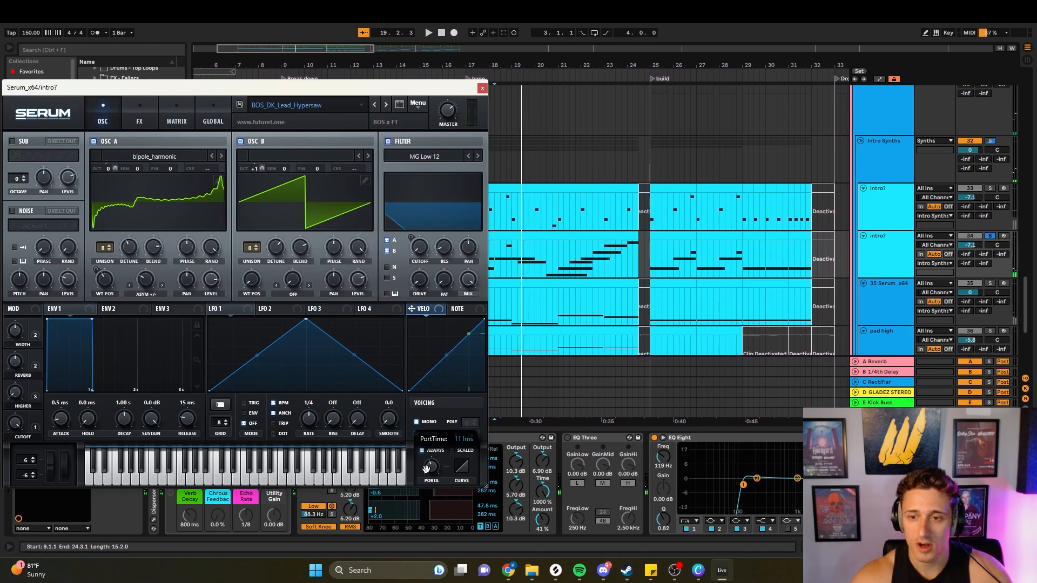
key(space)
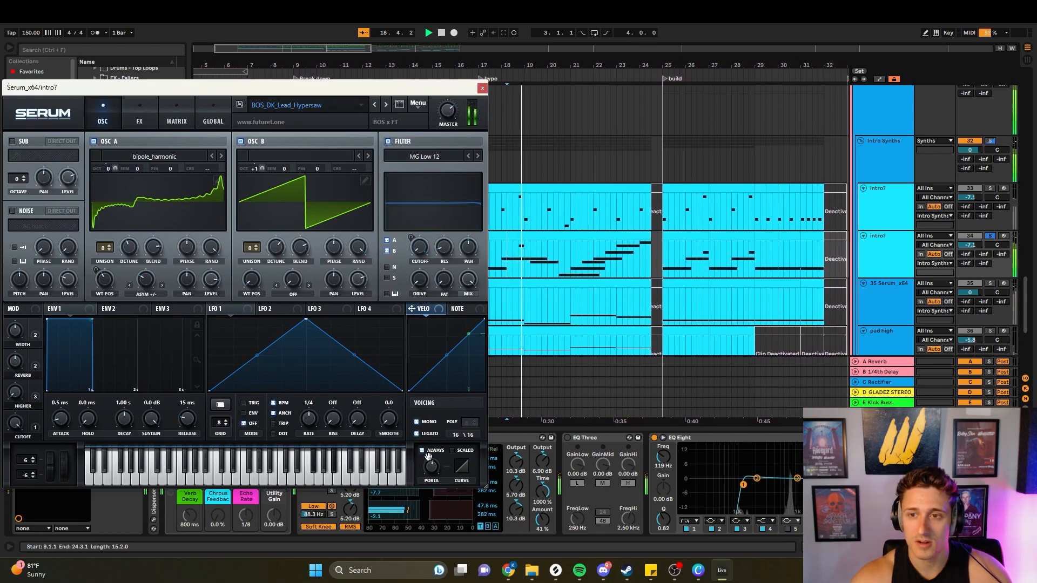
key(space)
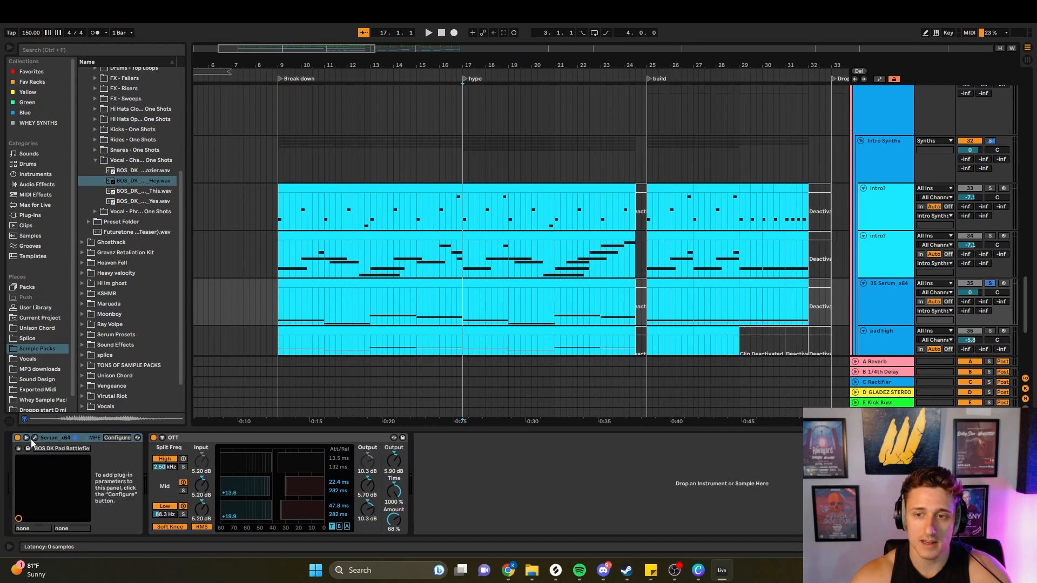
- Open Serum with BOS_DK_Pad_Battlefield on the 35 Serum_x64 track and list the presets in the futuretone dubstep killa folder
click(35, 437)
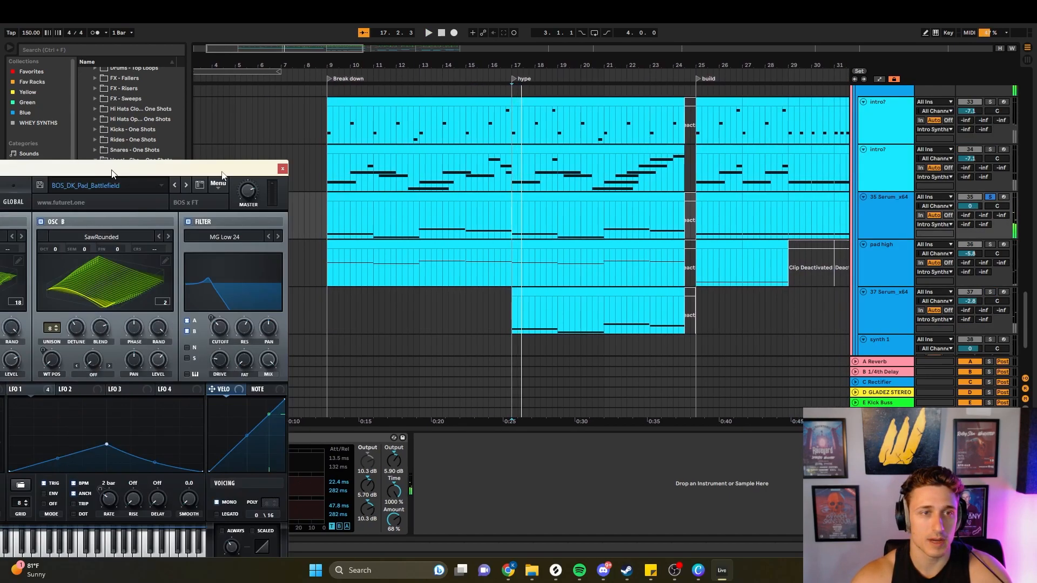
click(407, 103)
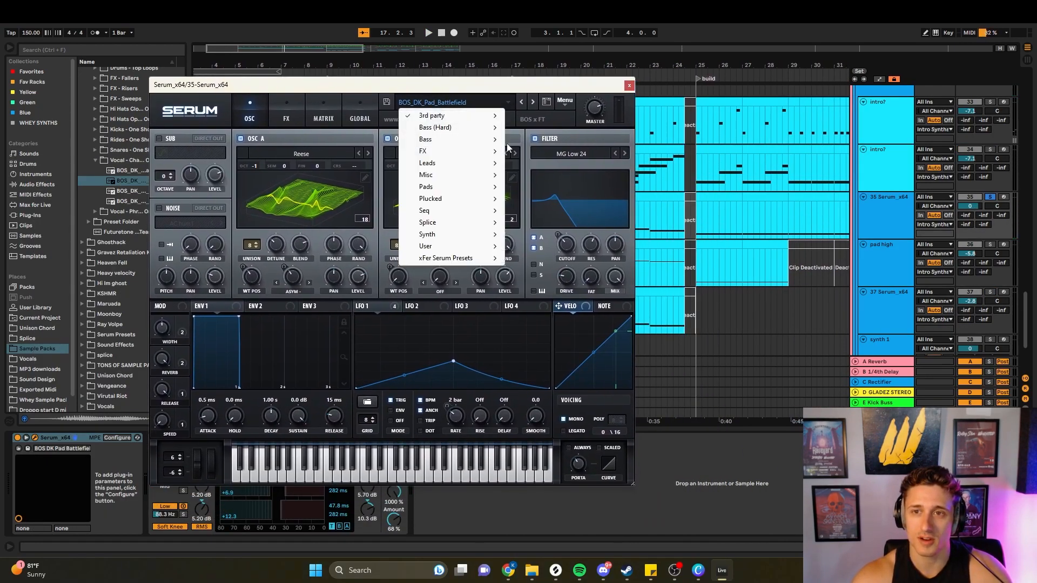
mouse_move(465, 118)
mouse_move(555, 156)
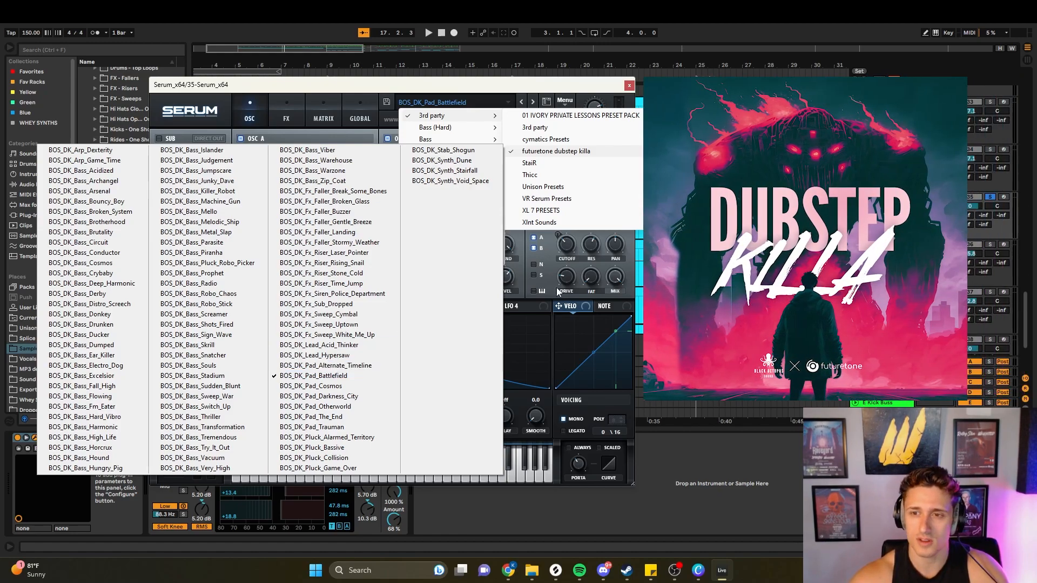
- Dismiss the preset list, play the soloed BOS_DK_Pad_Battlefield pad from bar 17 and close its Serum window
click(524, 89)
key(space)
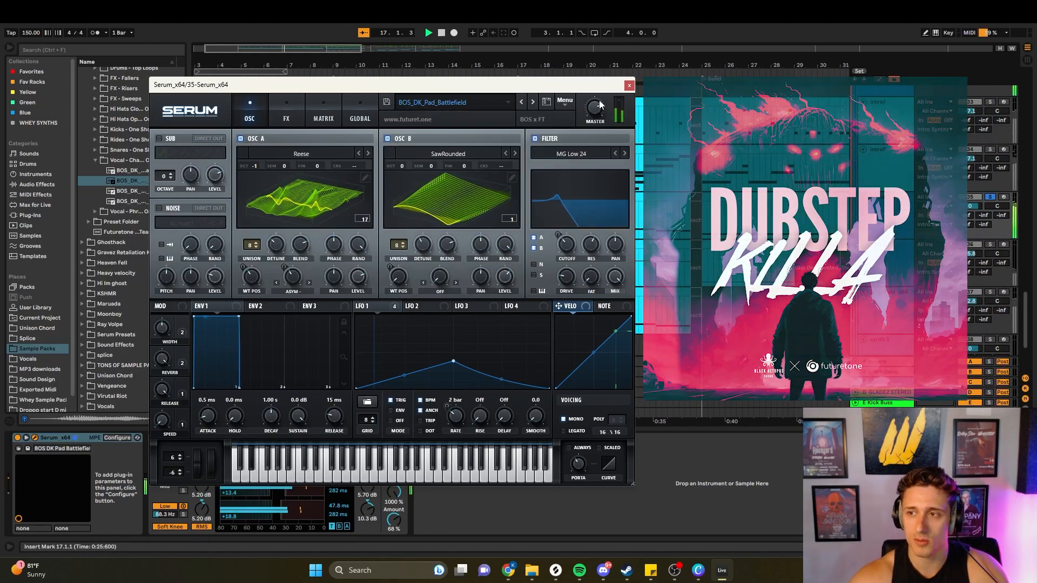
drag(586, 86, 454, 67)
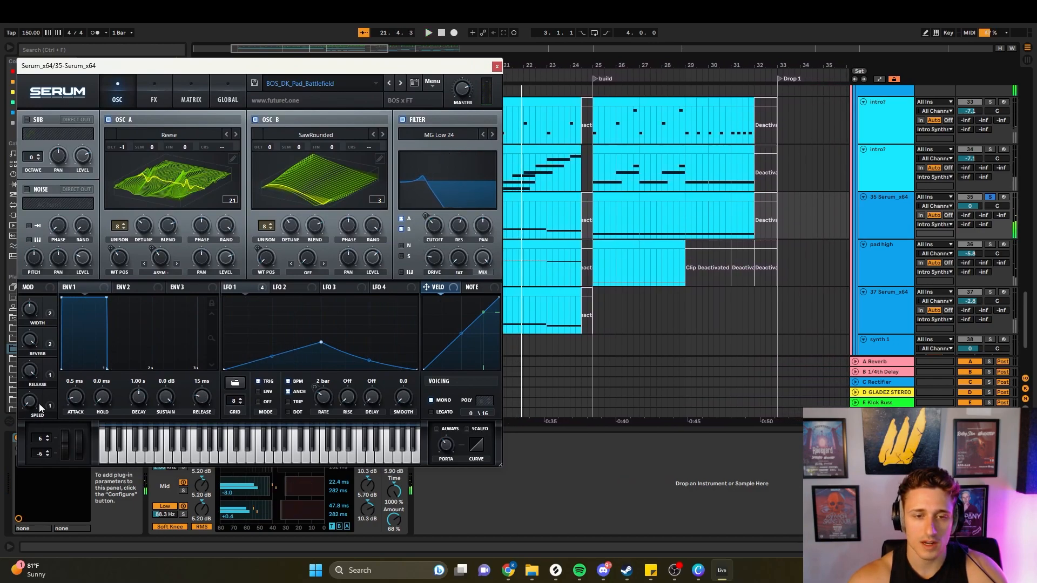
click(497, 66)
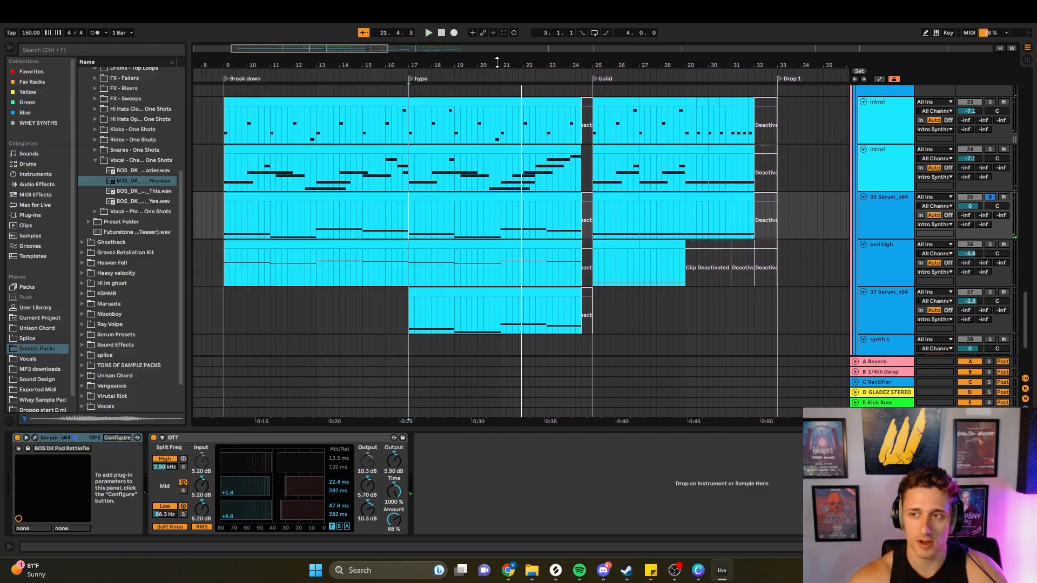
- Open Serum with BOS_DK_Pad_Darkness_City on the pad high track, play the soloed part from bar 17 and close the synth
click(878, 286)
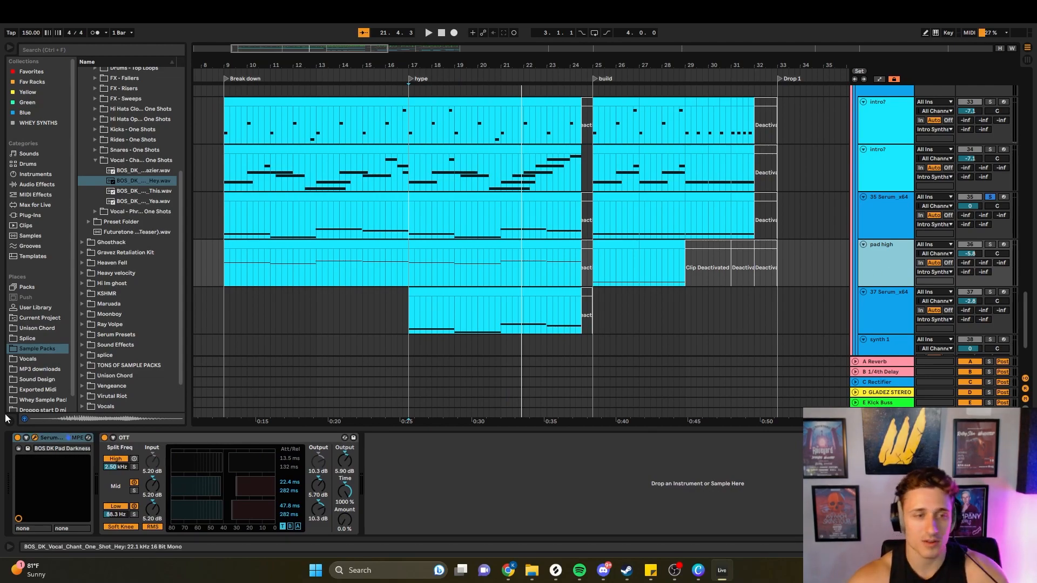
click(35, 438)
drag(303, 210, 884, 164)
click(408, 278)
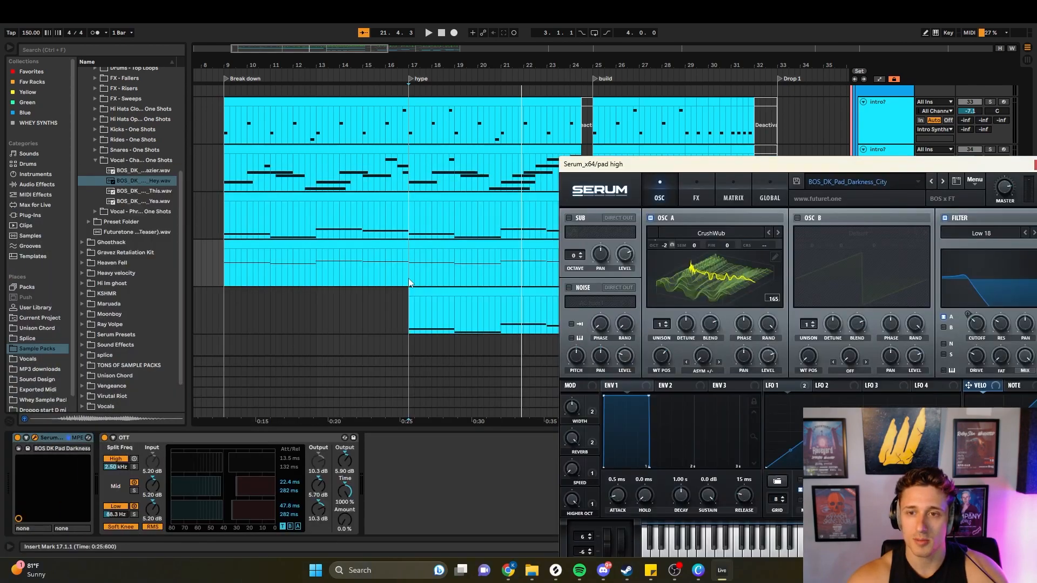
key(space)
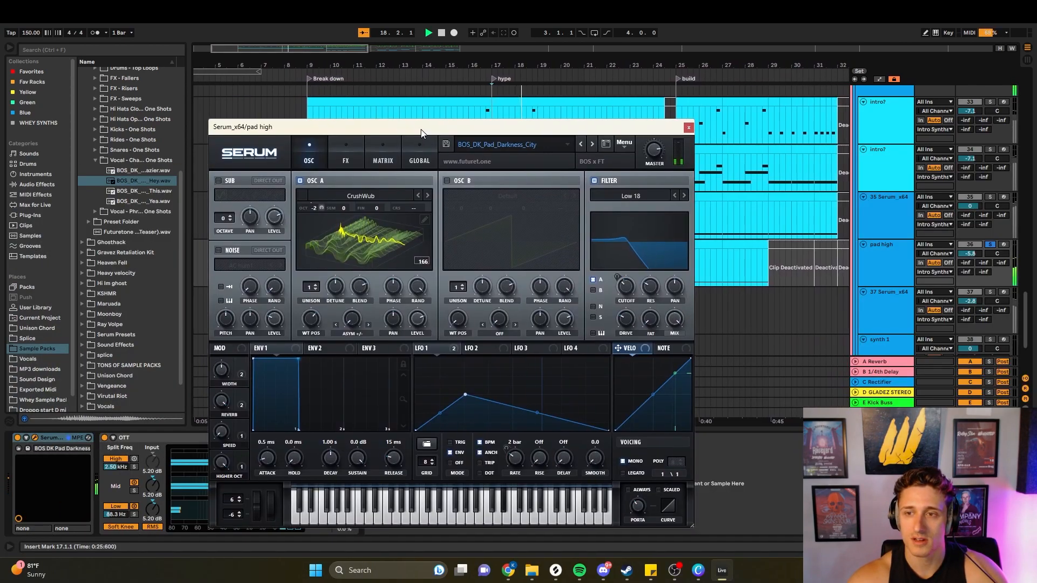
drag(421, 128, 429, 125)
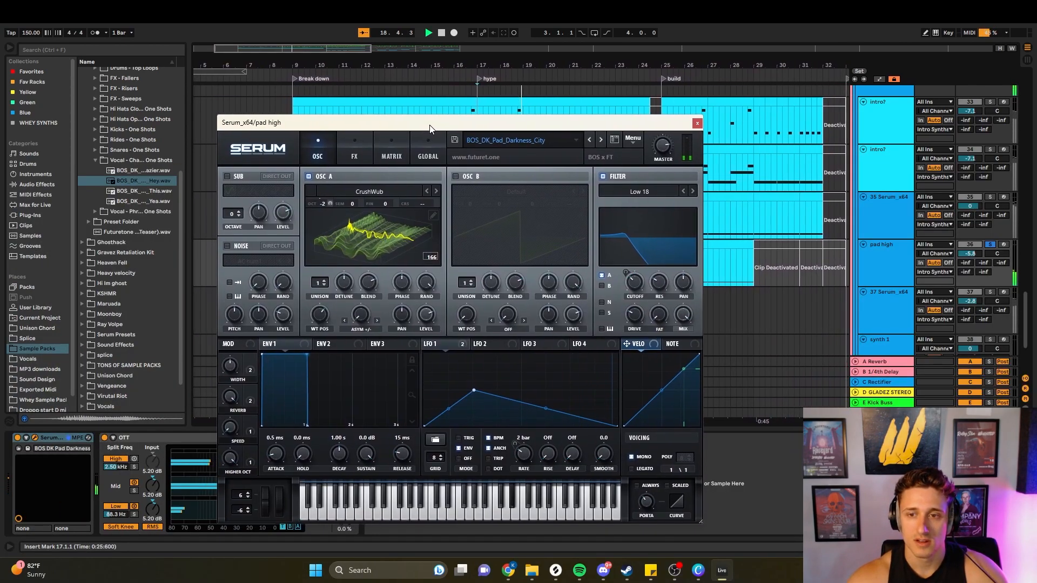
click(697, 123)
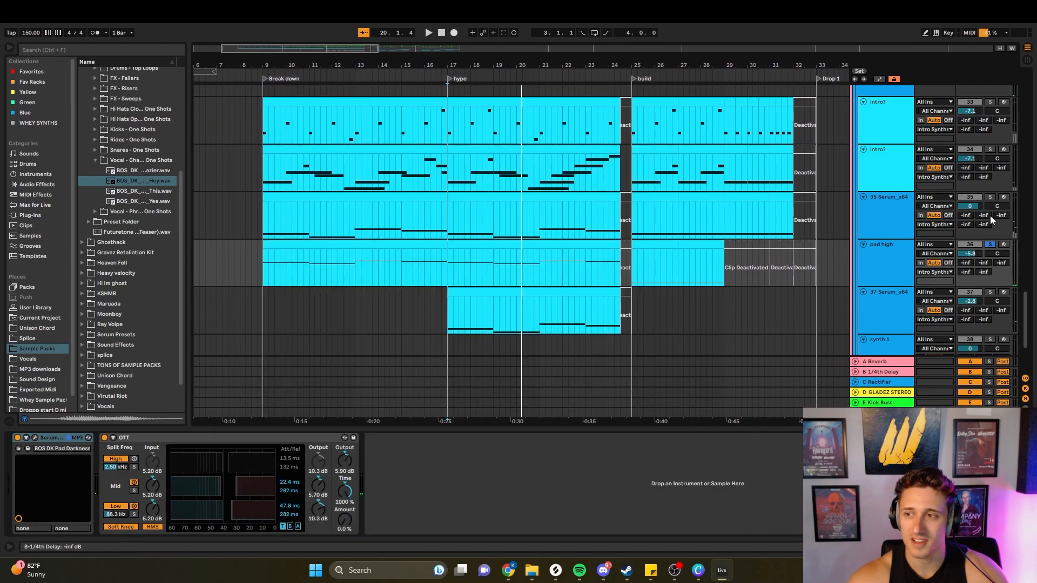
- Play the two pads together from bar 17, add the 37 Serum_x64 pluck and toggle its Arpeggiator during playback
key(space)
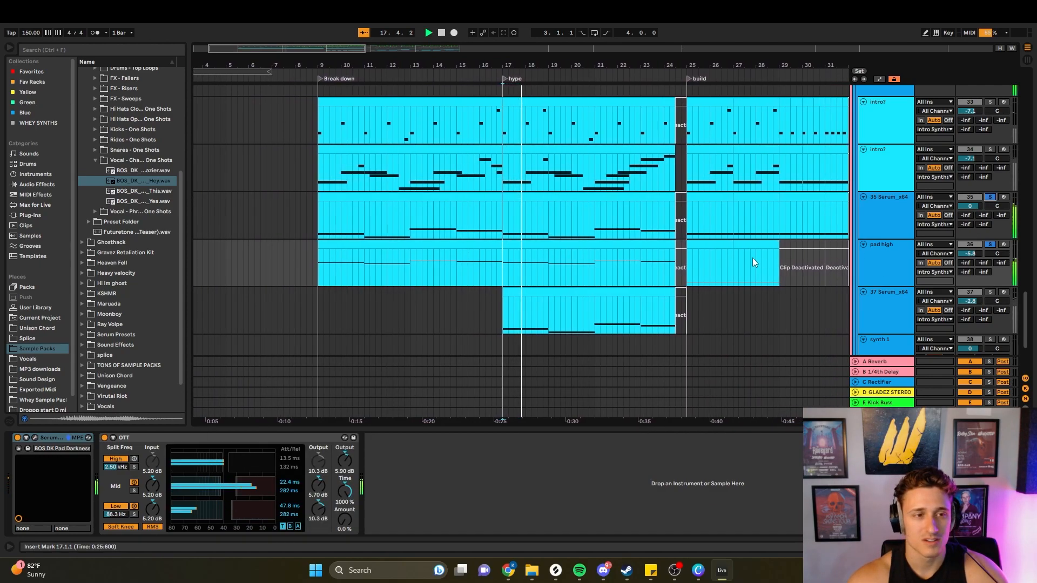
click(876, 316)
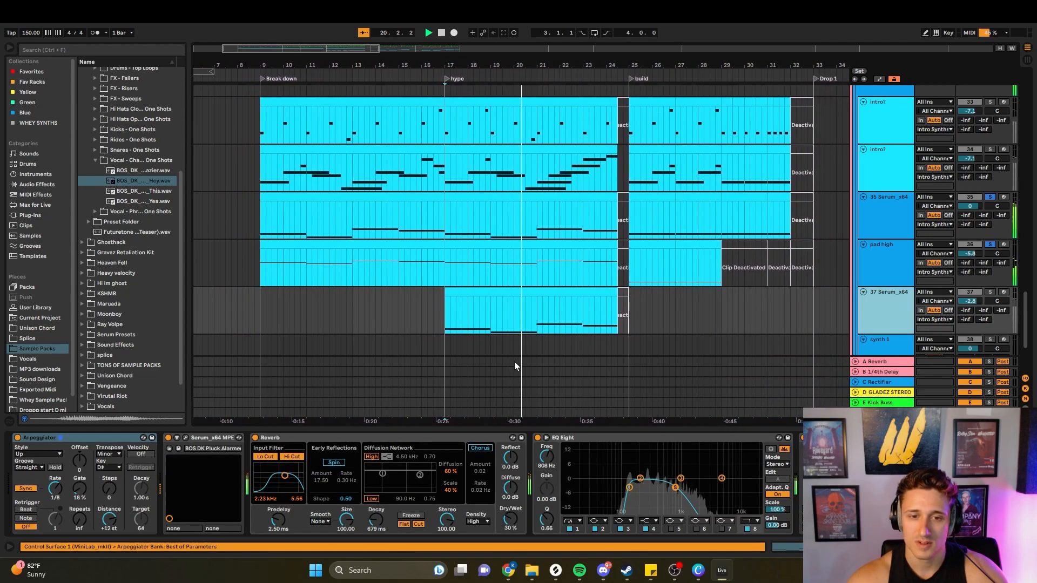
key(space)
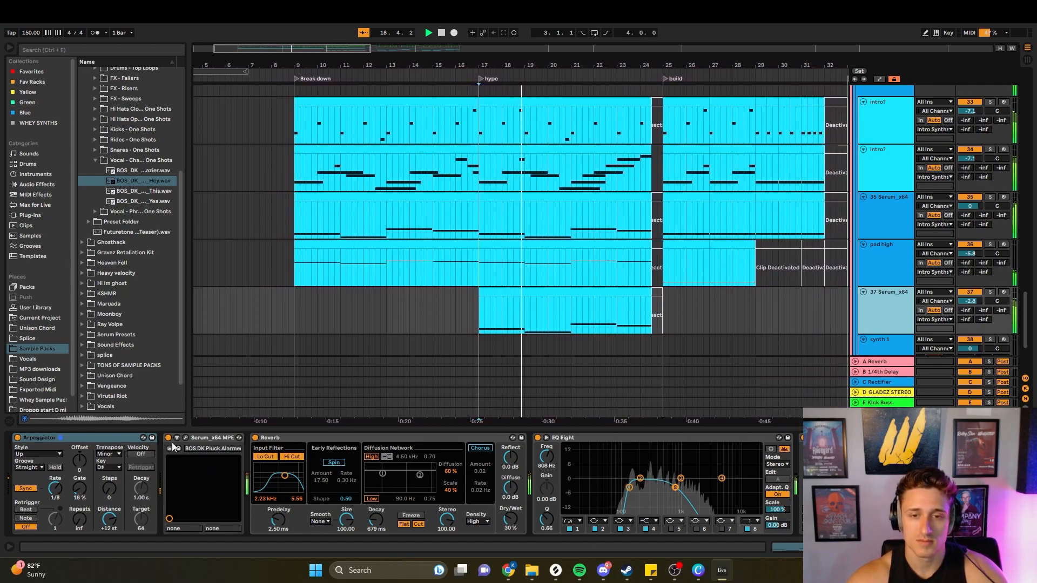
click(17, 438)
key(space)
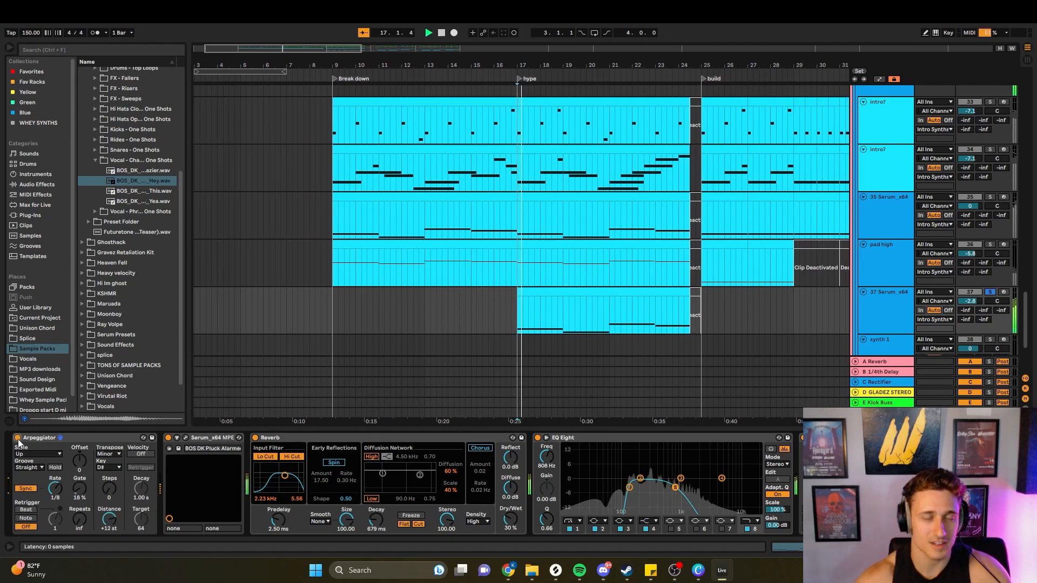
- Select the Intro Synths group and play its combined layers from the build marker
scroll(696, 323, up, 1)
scroll(616, 210, up, 3)
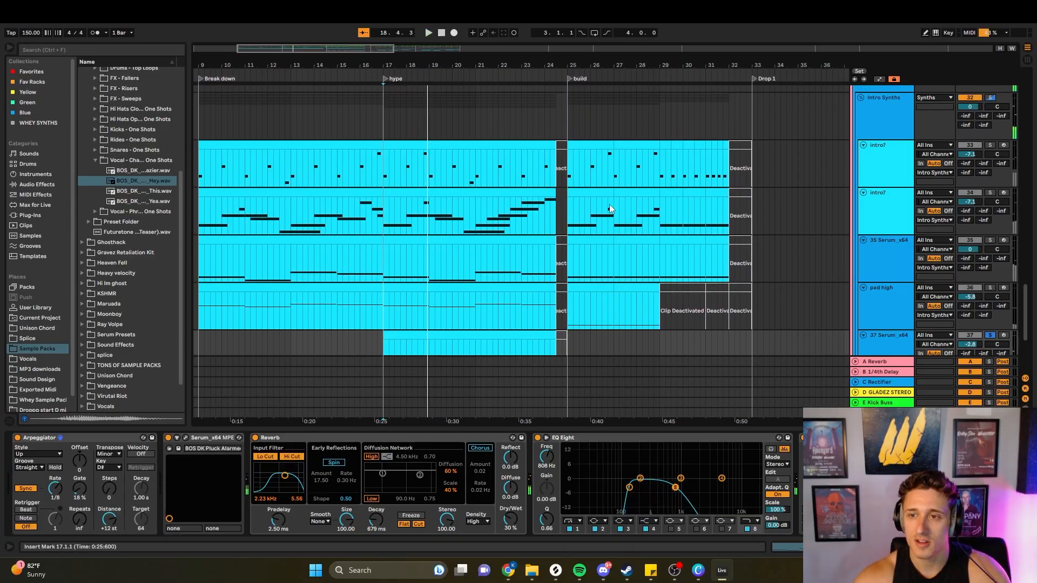
click(905, 128)
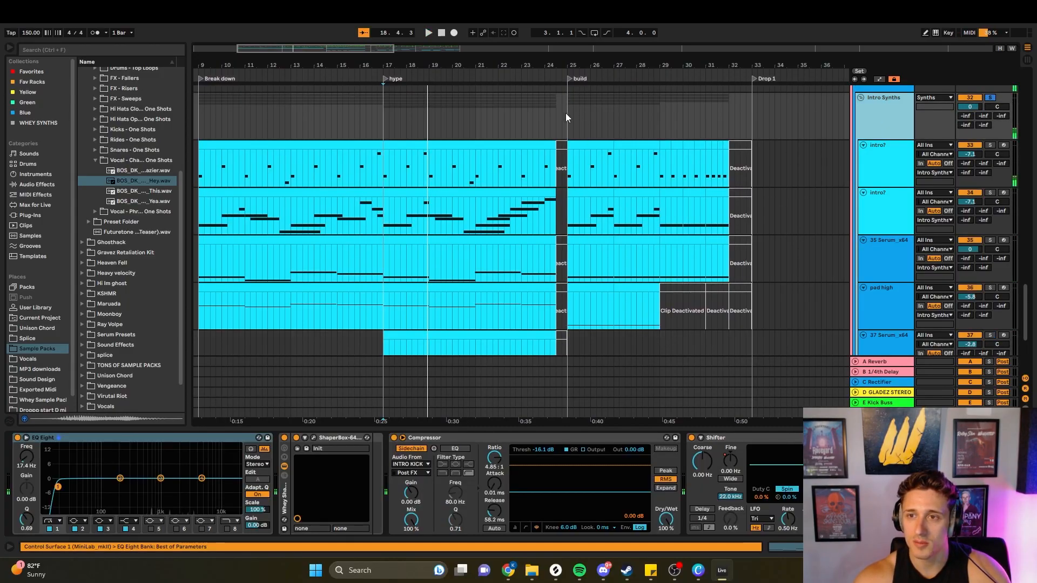
key(space)
- Unfold the Drop synths group, locate the build audio track and play its soloed clips from bar 29
scroll(704, 234, down, 10)
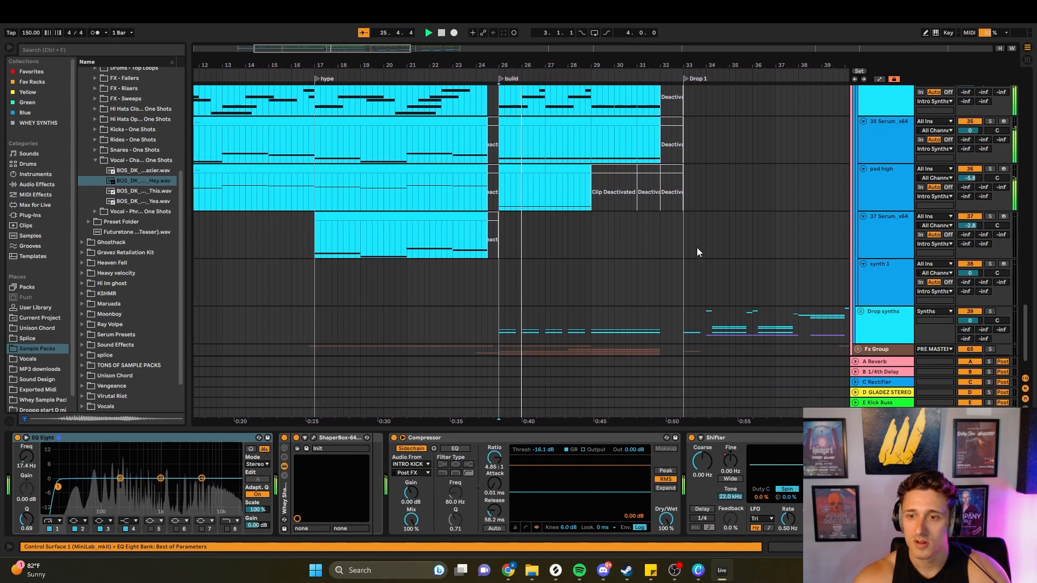
scroll(697, 248, down, 3)
click(861, 269)
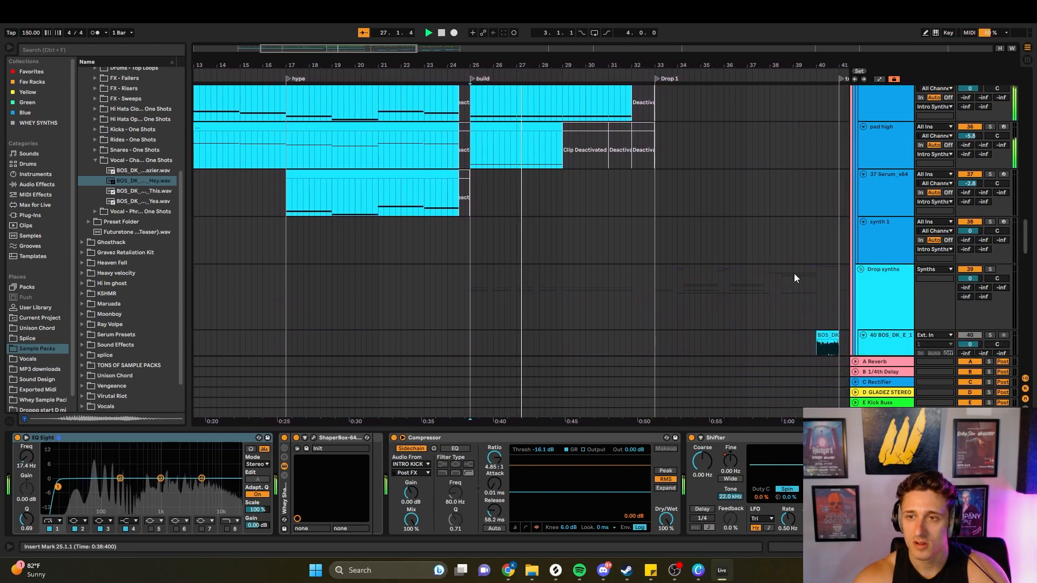
scroll(665, 277, down, 10)
scroll(605, 266, up, 15)
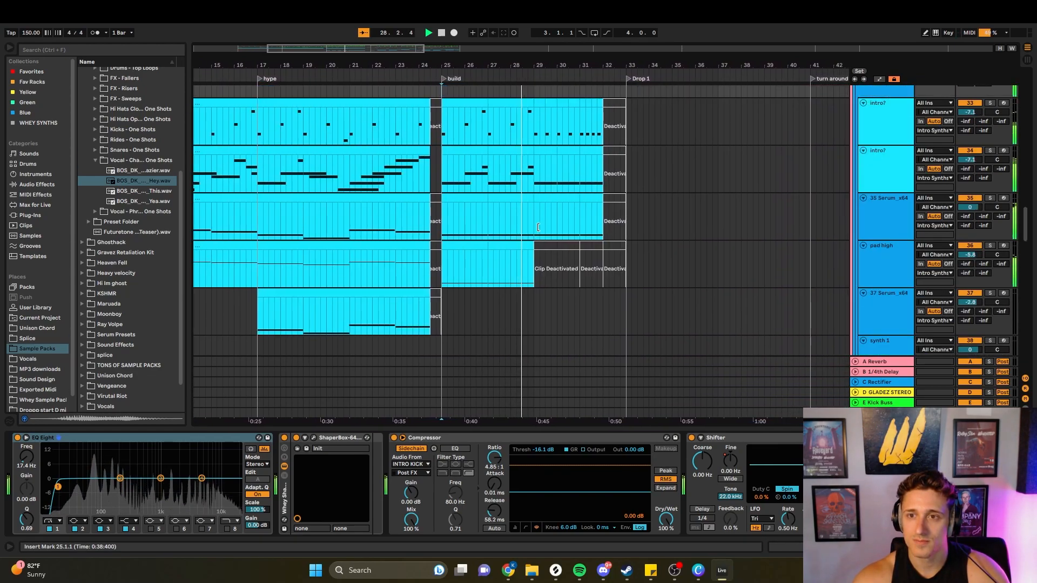
scroll(523, 236, down, 15)
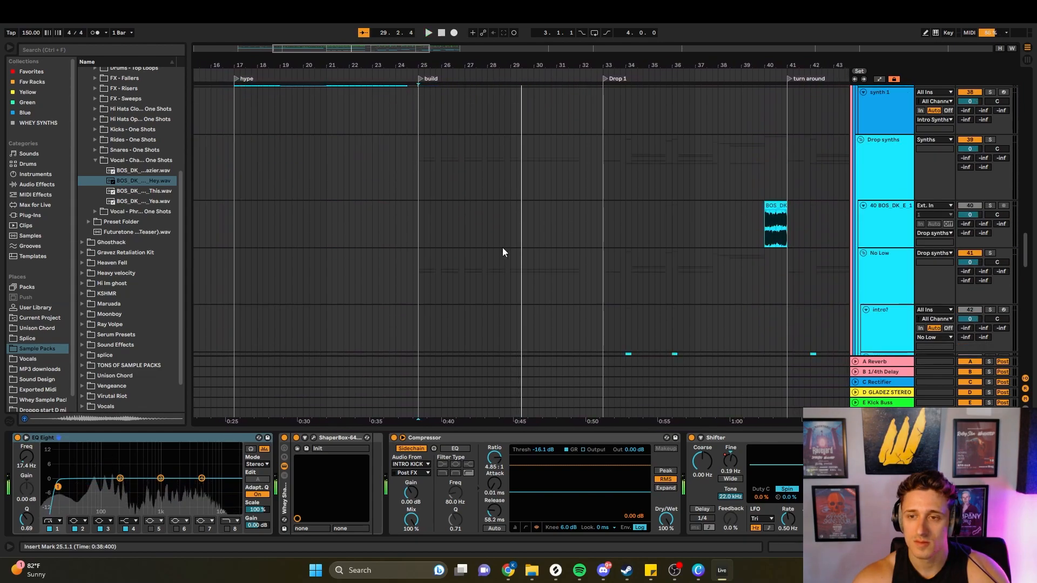
scroll(751, 285, down, 15)
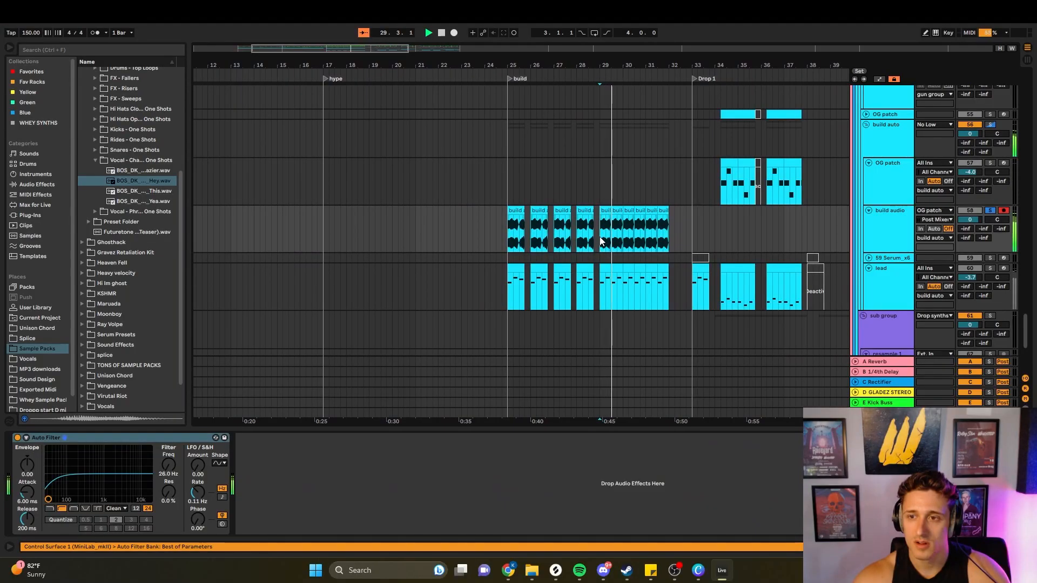
scroll(601, 241, right, 5)
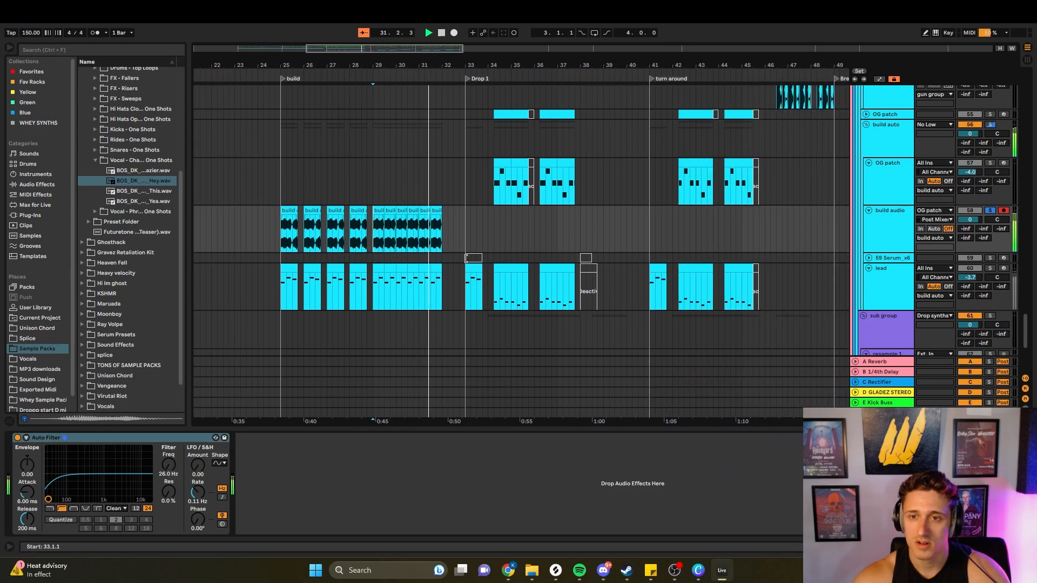
- Play the soloed lead track's clips in the build from bar 29 and from the Drop 1 marker
click(377, 286)
key(space)
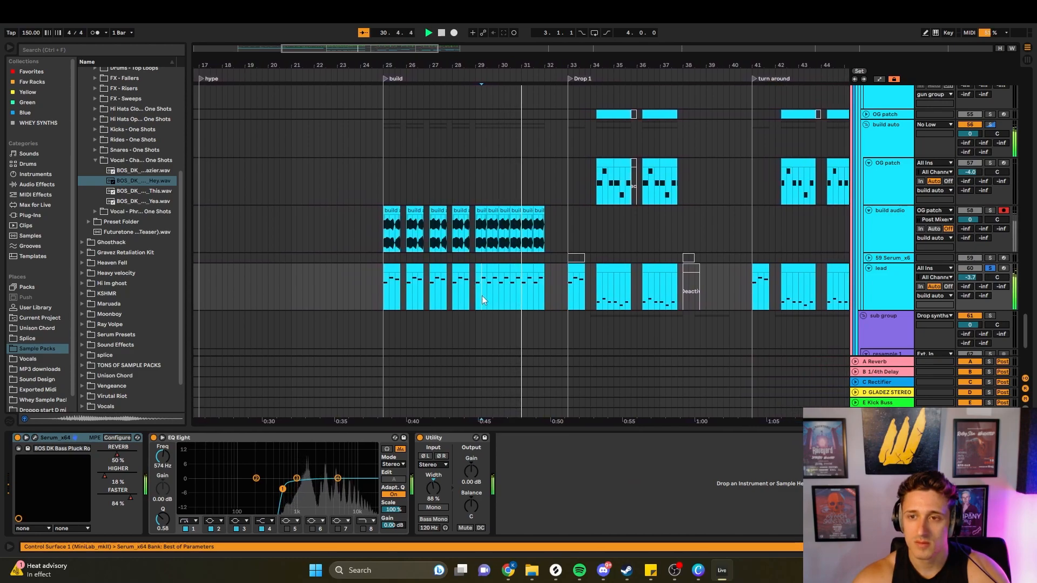
scroll(572, 292, up, 2)
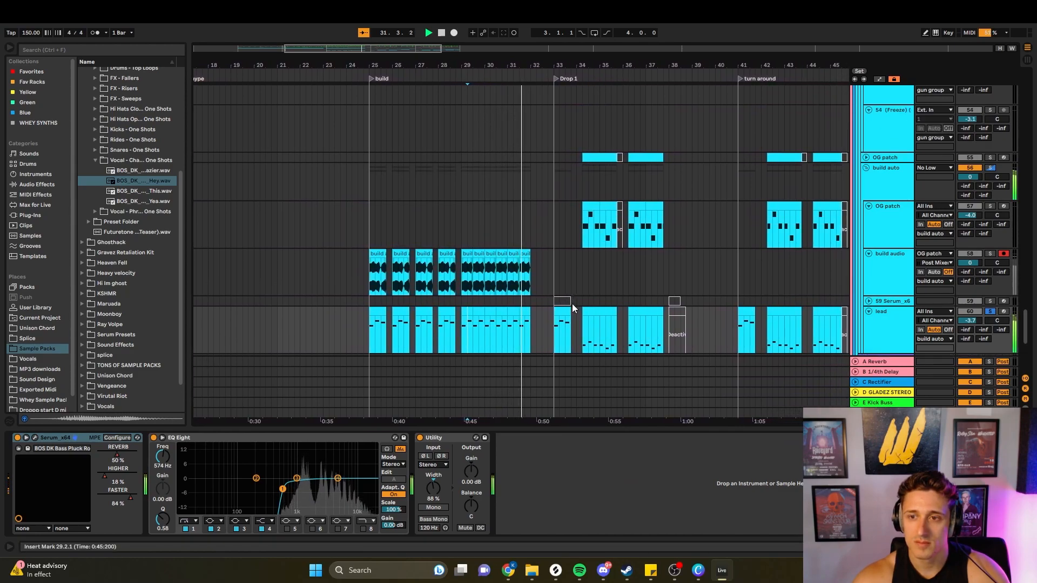
click(552, 331)
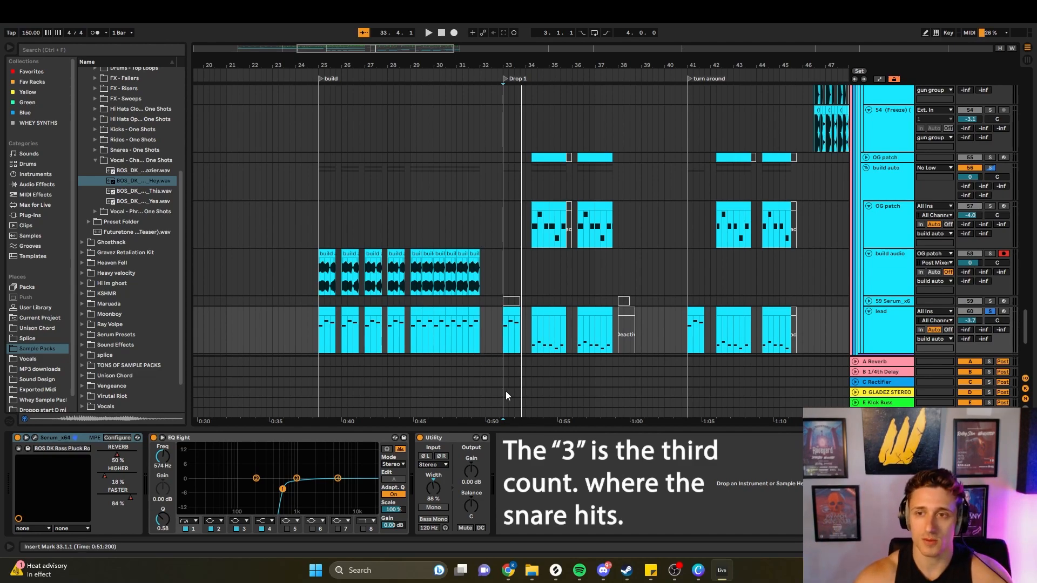
- Examine the build audio and OG patch clips around Drop 1 and locate the OG patch tracks in the No Low group
scroll(487, 272, up, 3)
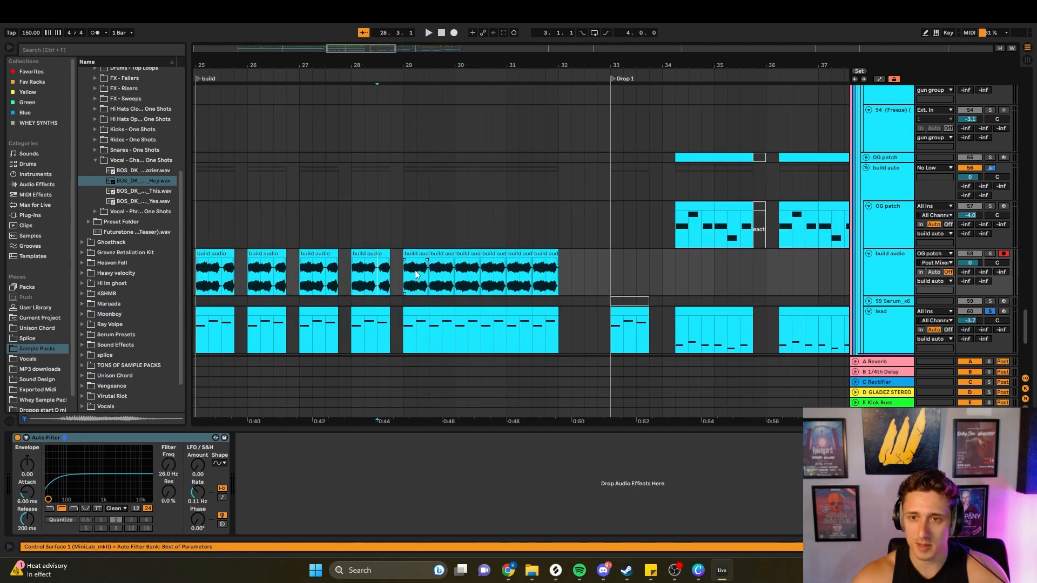
scroll(487, 272, down, 3)
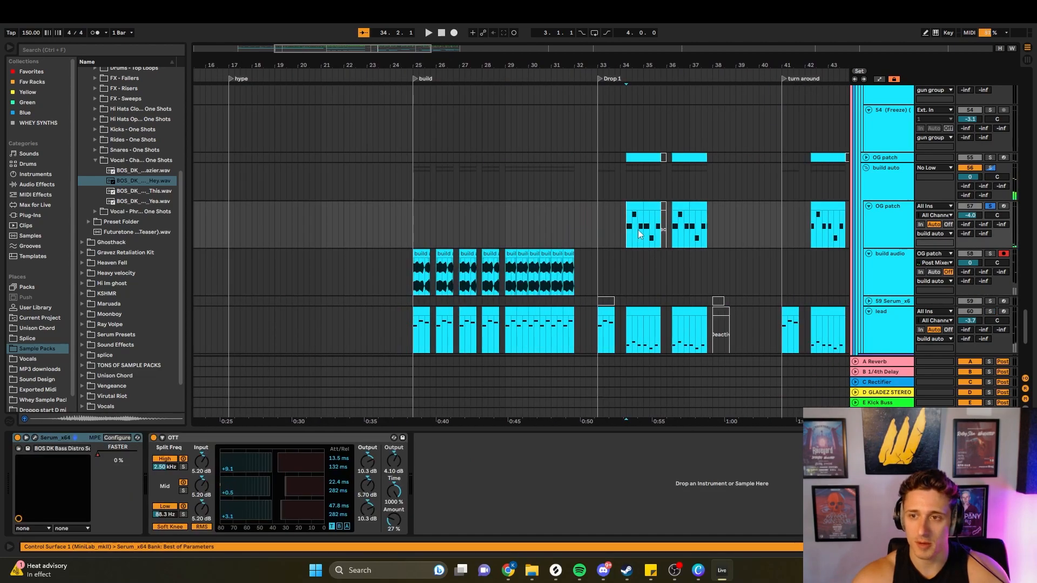
scroll(635, 270, right, 3)
scroll(569, 312, up, 4)
scroll(569, 312, up, 2)
drag(1028, 295, 1029, 251)
scroll(491, 265, up, 3)
scroll(514, 263, up, 3)
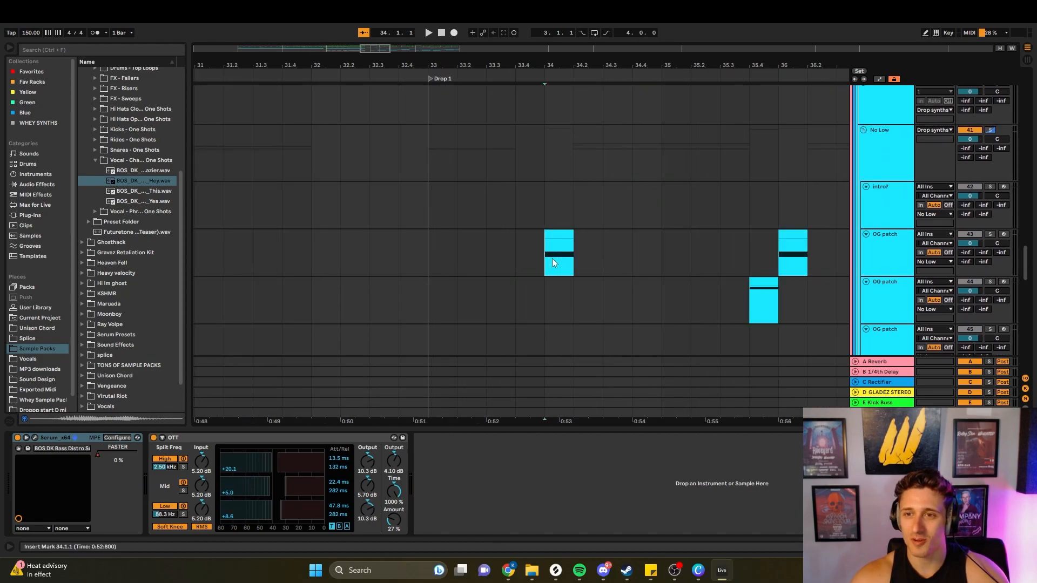
- Solo the first OG patch track in the No Low group and play its clip at bar 34
click(531, 263)
key(s)
key(space)
key(space)
key(space)
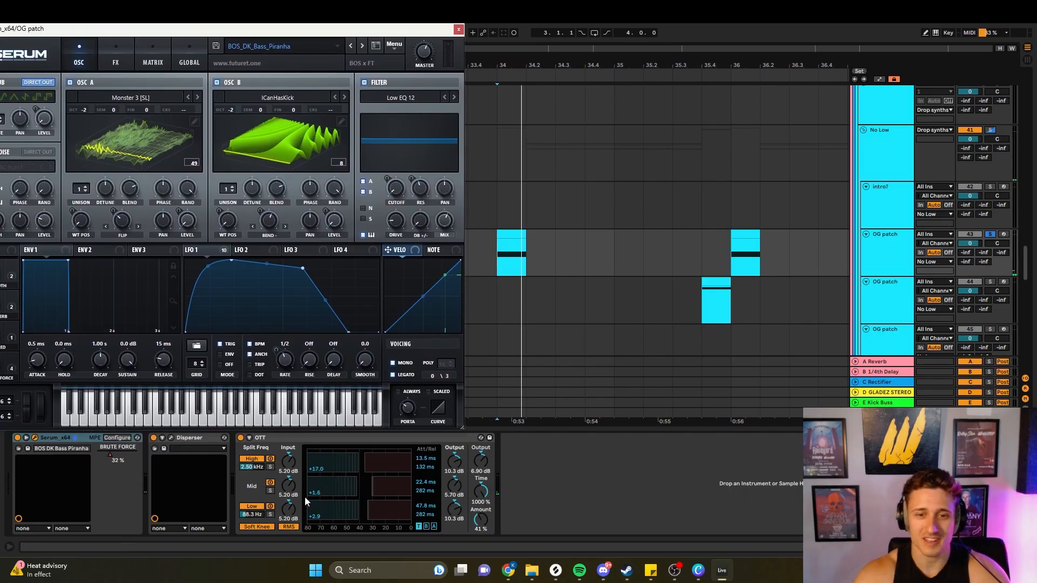
- Toggle the Disperser on the OG patch track and play the clip with the BOS_DK_Bass_Piranha synth in view
click(154, 438)
key(space)
drag(210, 27, 387, 31)
mouse_move(169, 373)
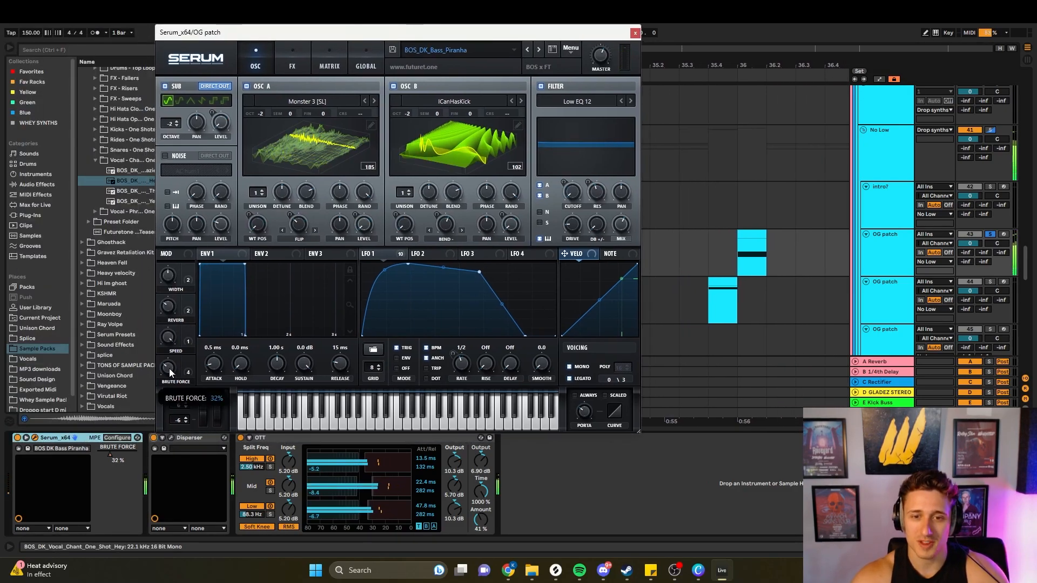
- Sweep the Bass Piranha preset's BRUTE FORCE macro down to 0% and back up, and close Serum
drag(170, 368, 173, 410)
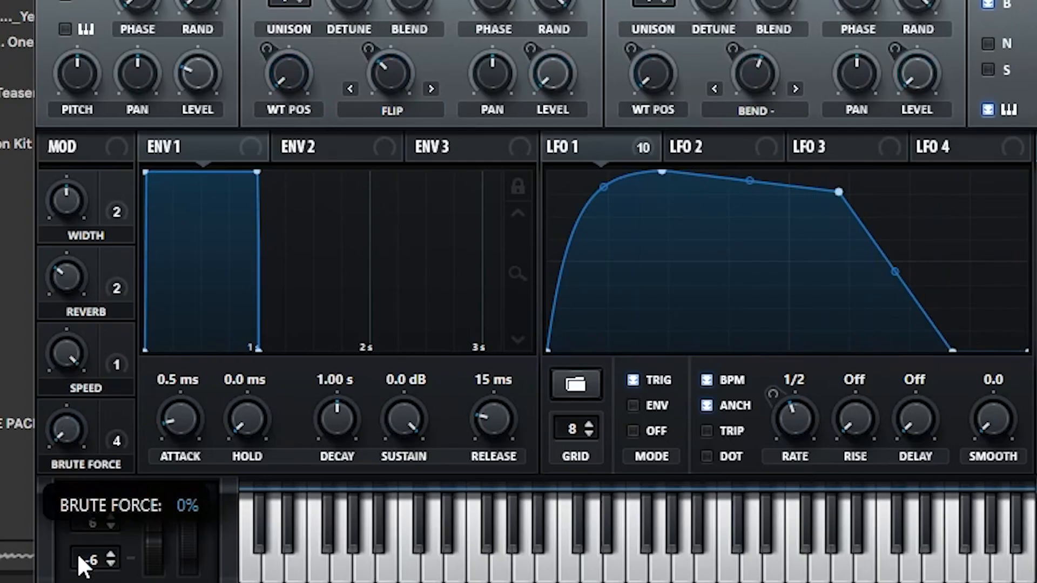
drag(81, 570, 95, 465)
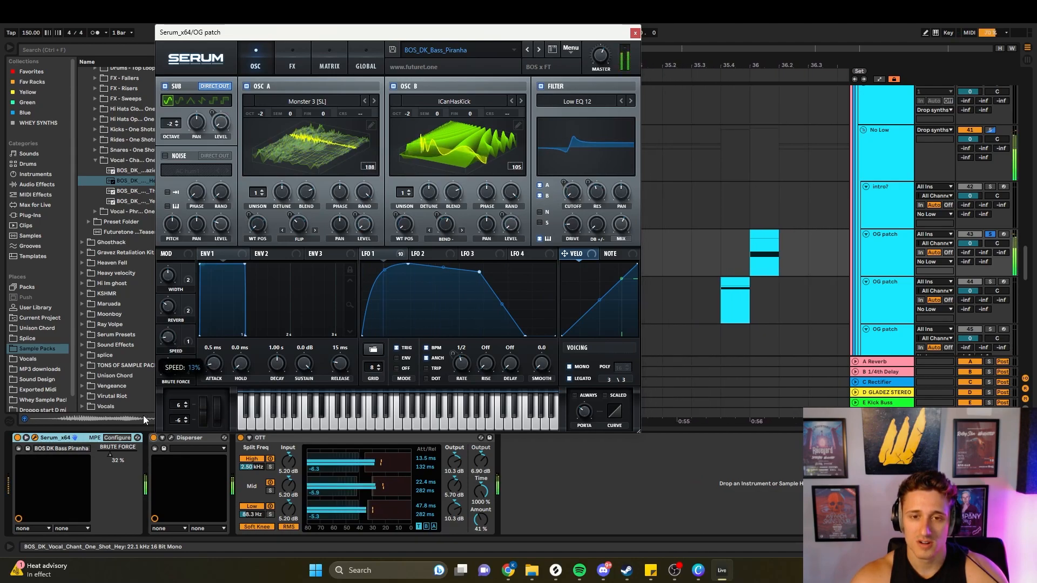
click(635, 33)
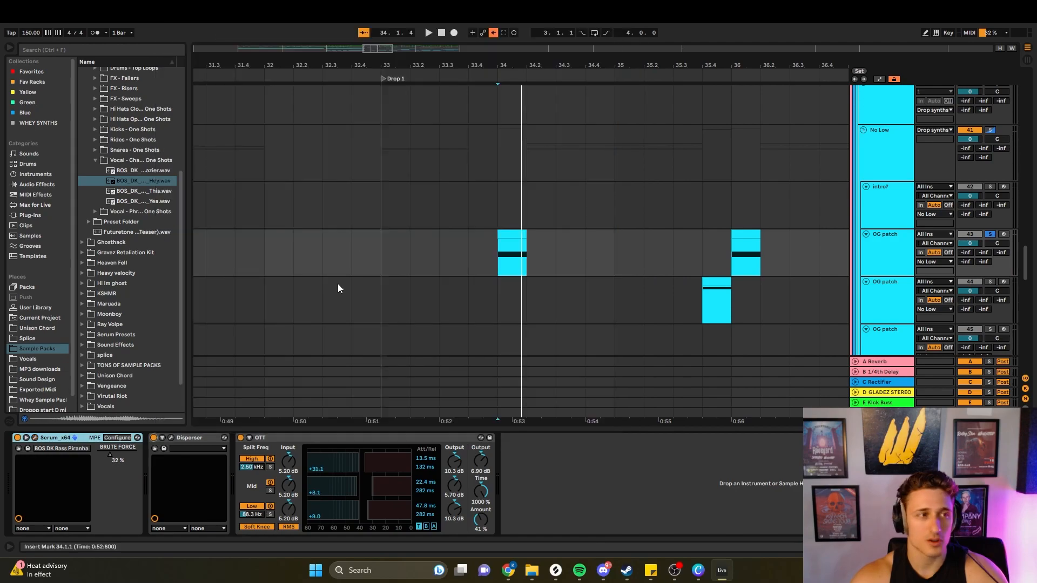
- Return to the build auto group, play the soloed lead from bar 34.2 and select the OG patch track at that bar
scroll(546, 244, up, 10)
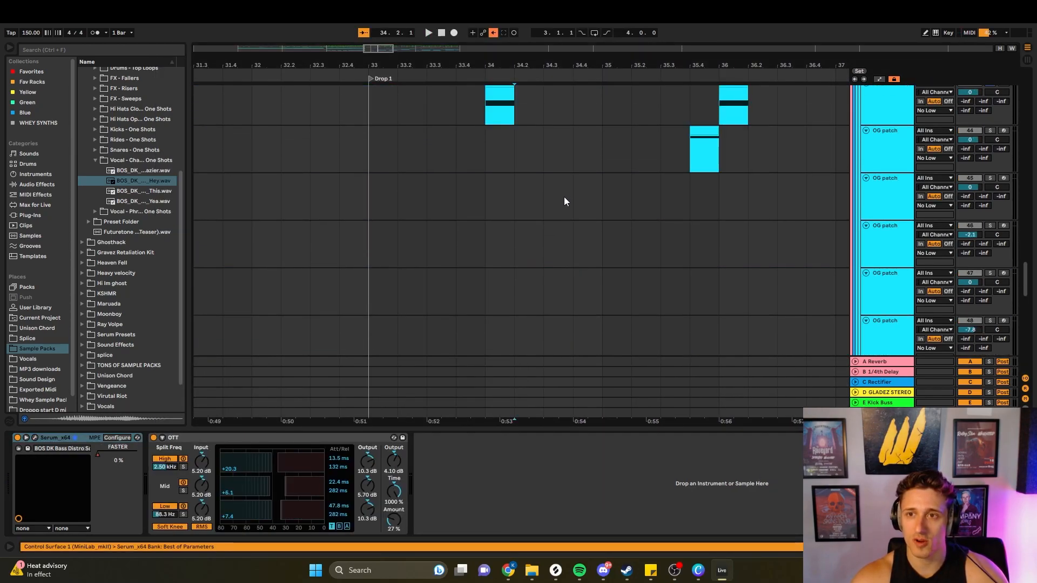
drag(1029, 253, 1025, 335)
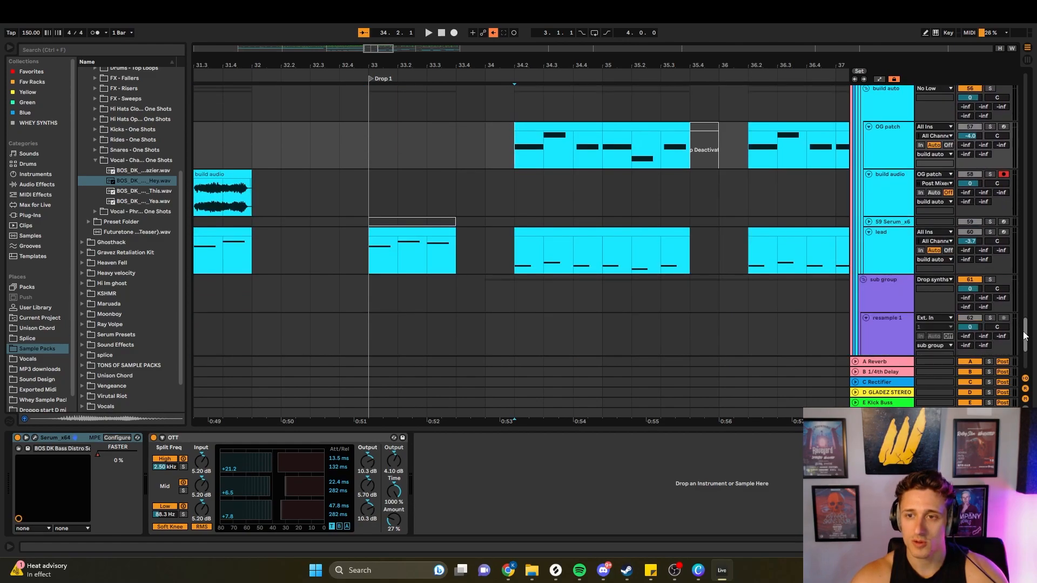
click(516, 263)
key(space)
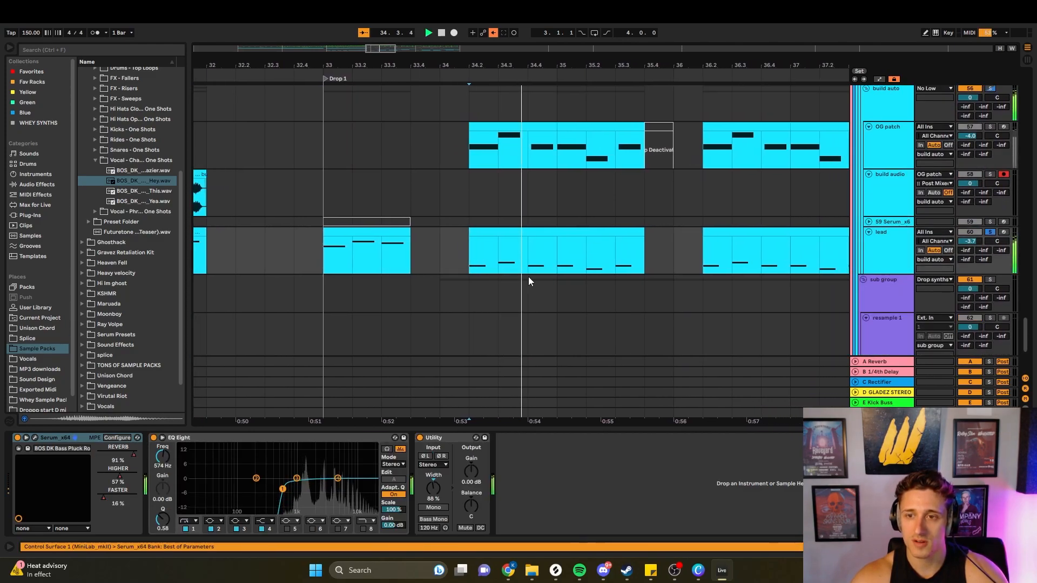
click(351, 151)
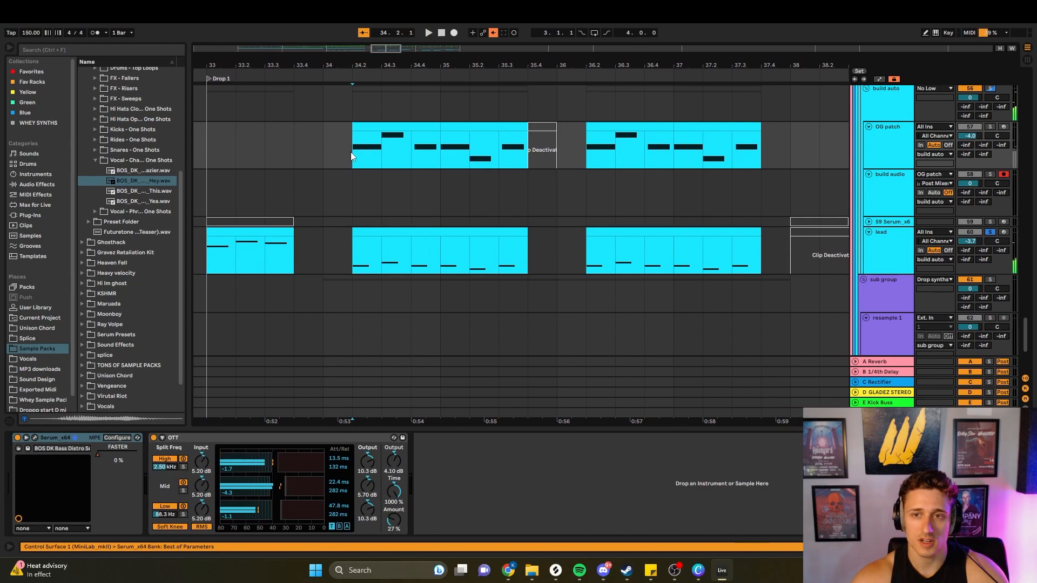
- Play the soloed OG patch clip from bar 34.2 and select the sub clip on the Whey Sub 2 track
key(space)
key(space)
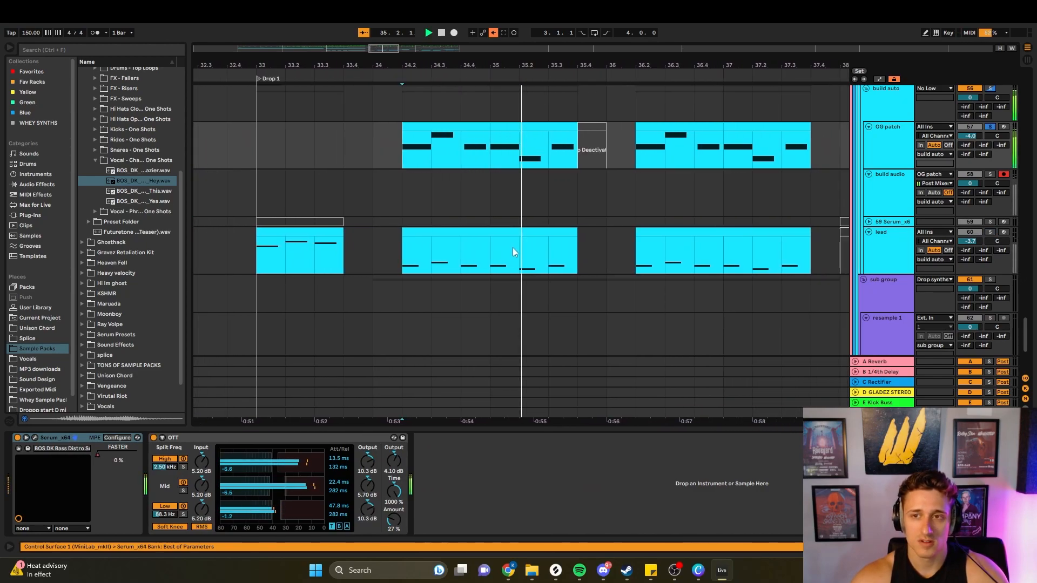
scroll(485, 256, down, 3)
click(339, 299)
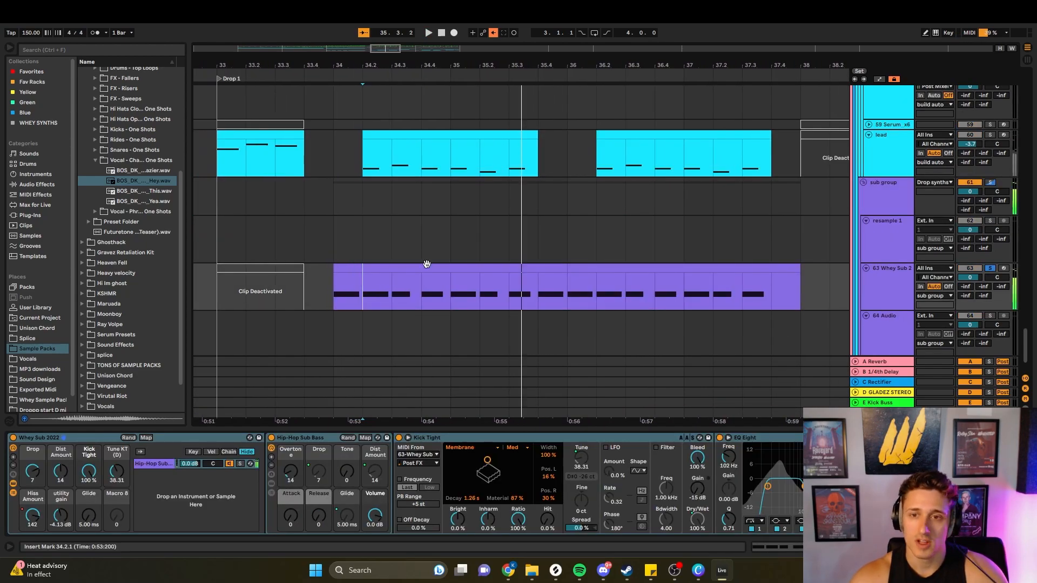
- Copy the lead clip at bar 34.2 over the sub clip on the Whey Sub 2 track and play the result
double_click(416, 136)
click(447, 131)
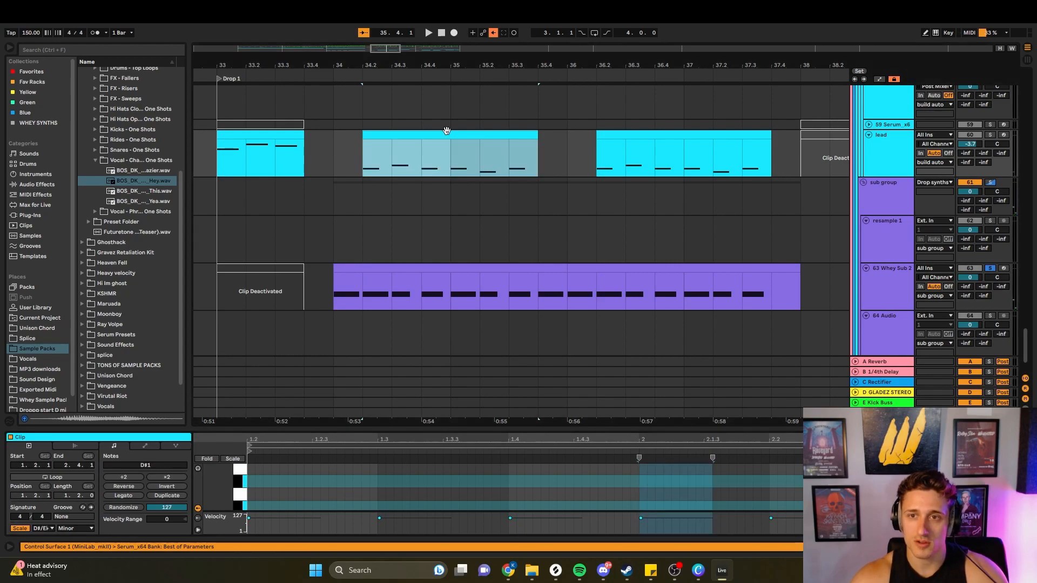
click(367, 283)
key(ctrl+v)
key(space)
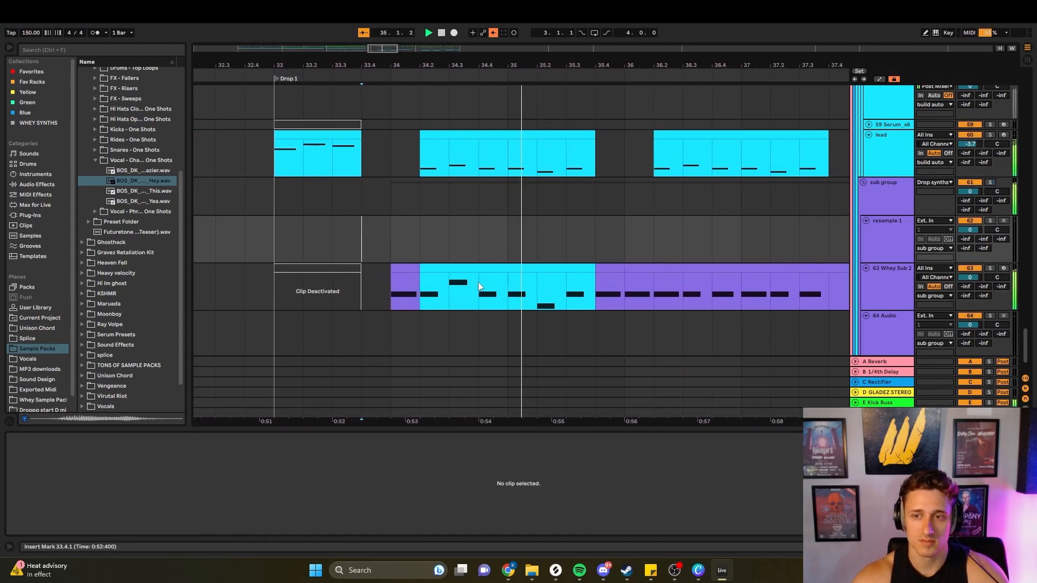
key(space)
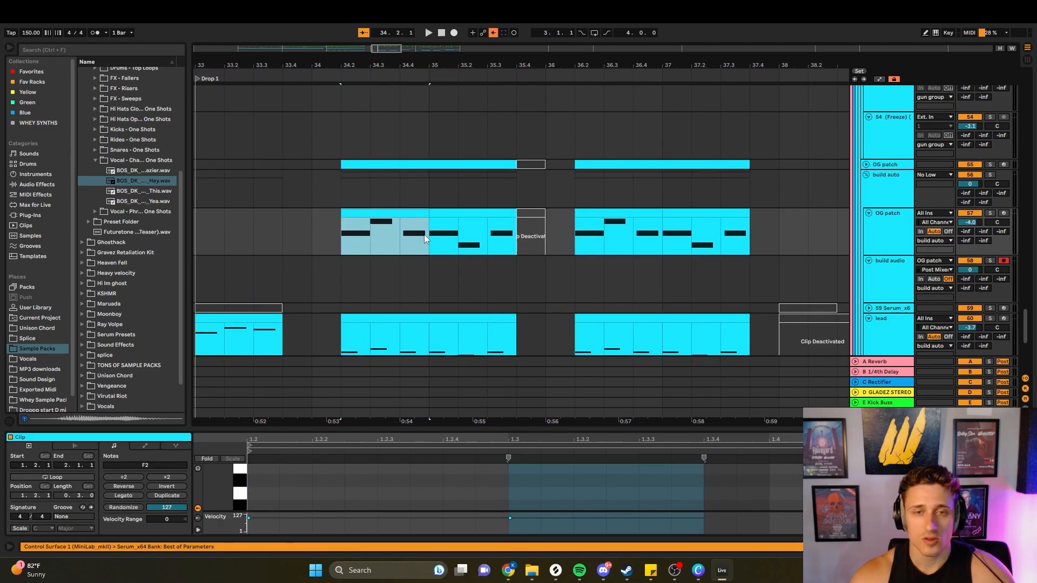
- Play the build auto group's OG patch with the BOS_DK_Bass_Distro_Screech synth in view, turning down its EVIL BASS macro
scroll(424, 235, down, 1)
scroll(423, 226, down, 3)
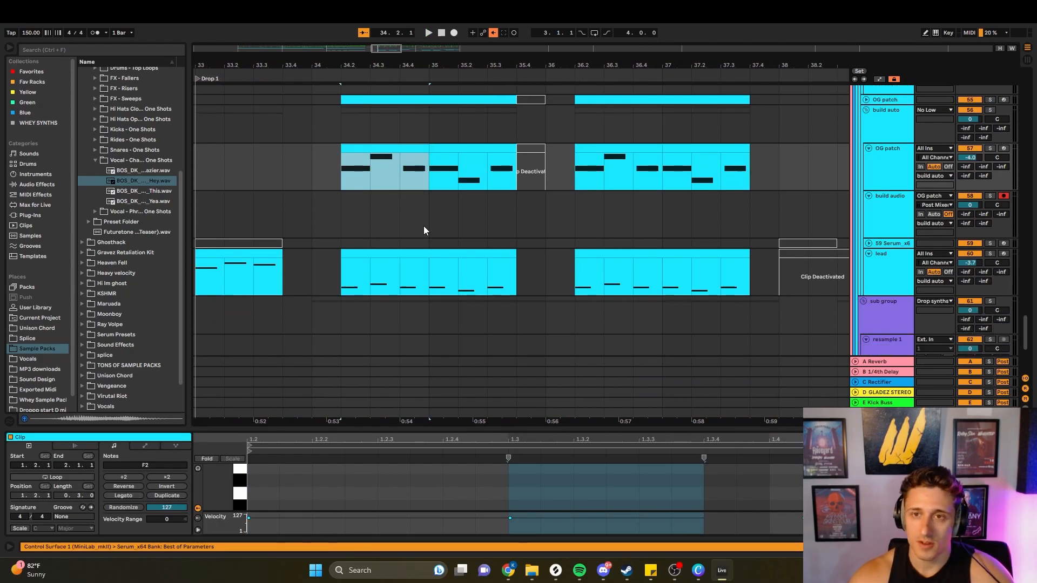
scroll(423, 227, up, 2)
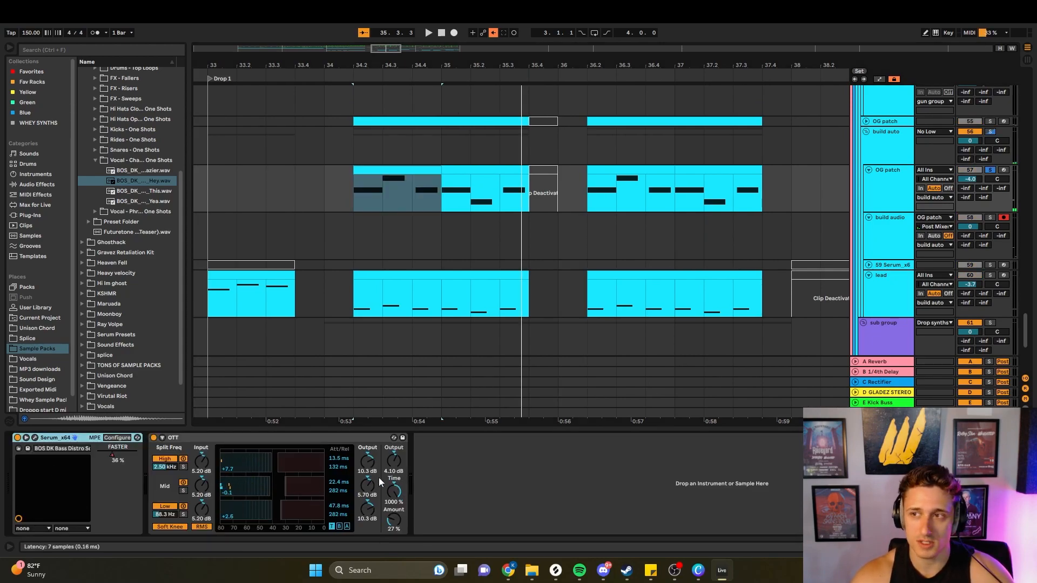
drag(53, 118, 395, 54)
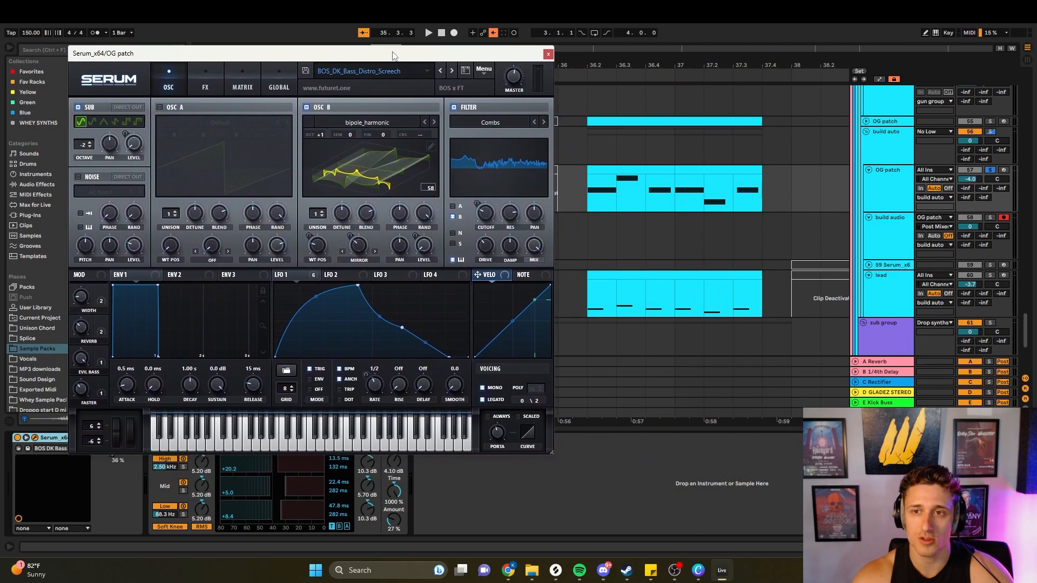
key(space)
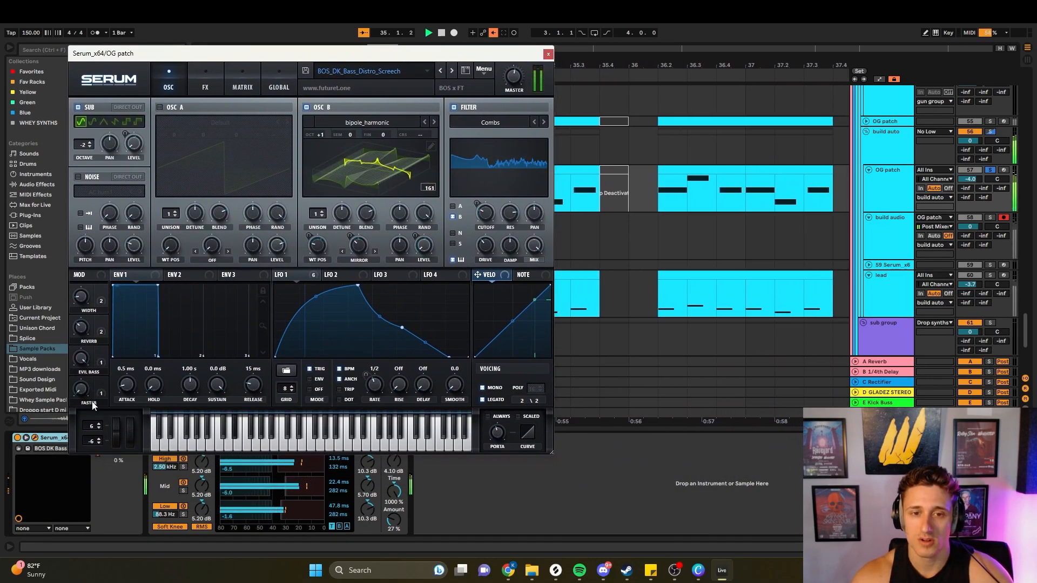
drag(82, 361, 82, 414)
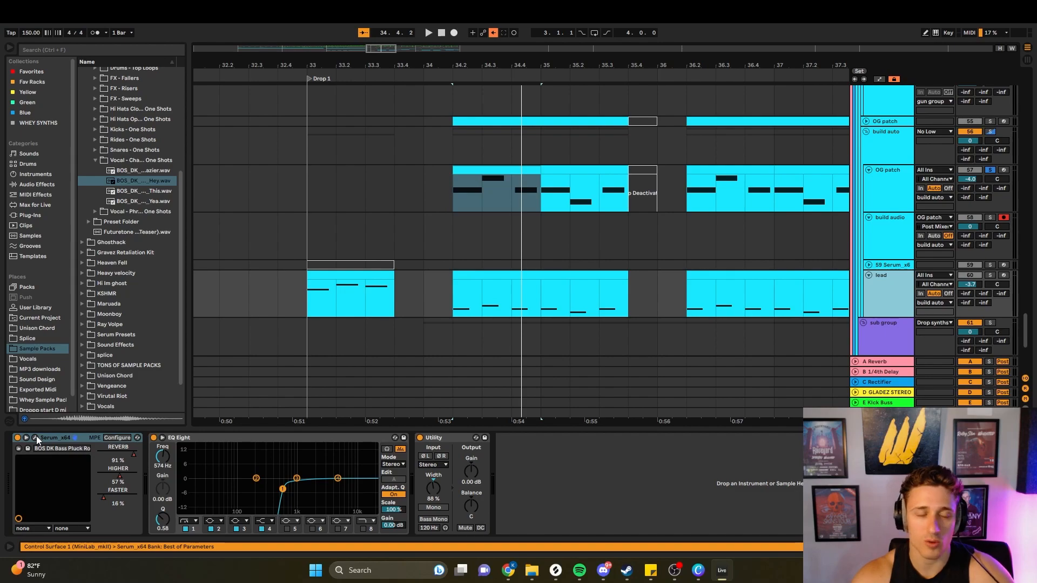
- Open the lead track's BOS_DK_Bass_Pluck_Robo_Picker preset in Serum and play the lead from bar 33
click(35, 437)
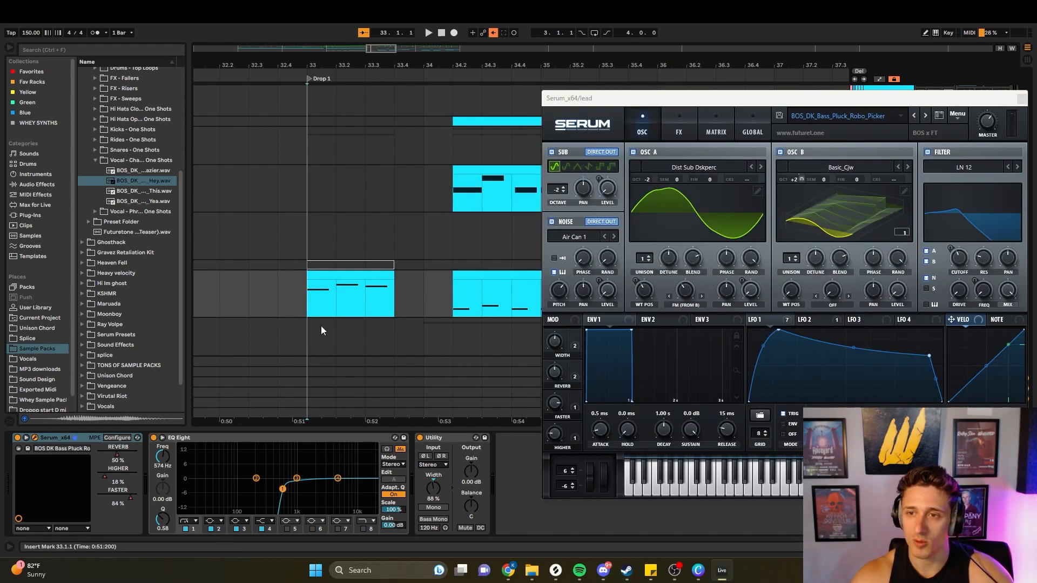
key(space)
drag(721, 100, 208, 55)
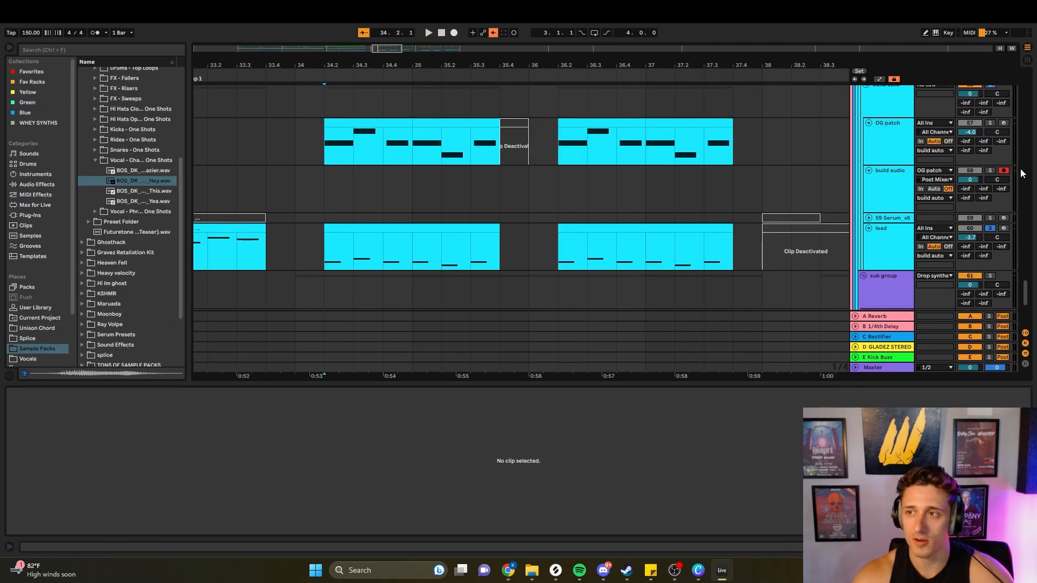
- Play the soloed vocal chops in the drop and return to the OG patch tracks of the No Low group
scroll(374, 257, down, 5)
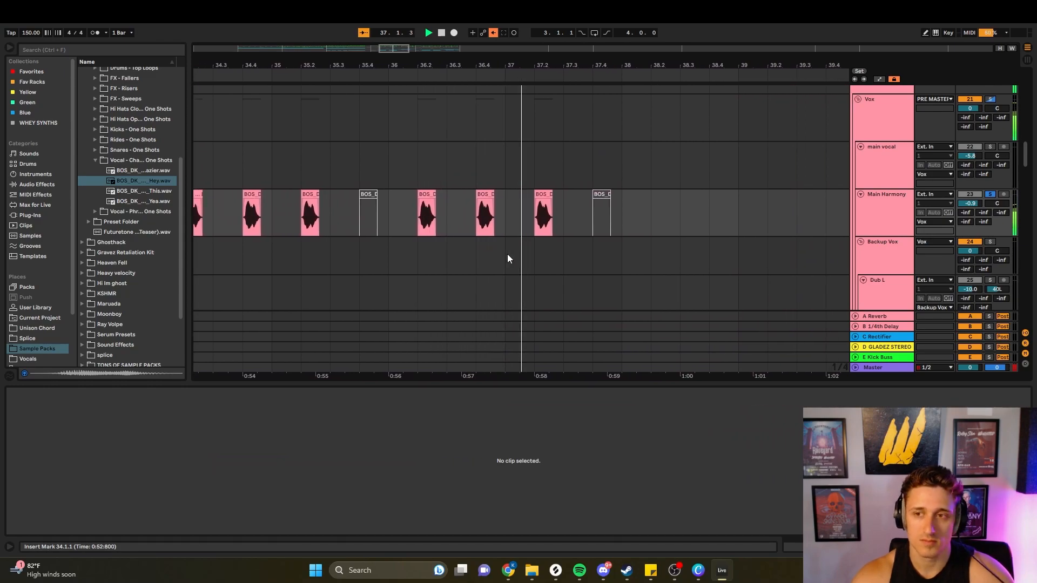
scroll(507, 253, down, 15)
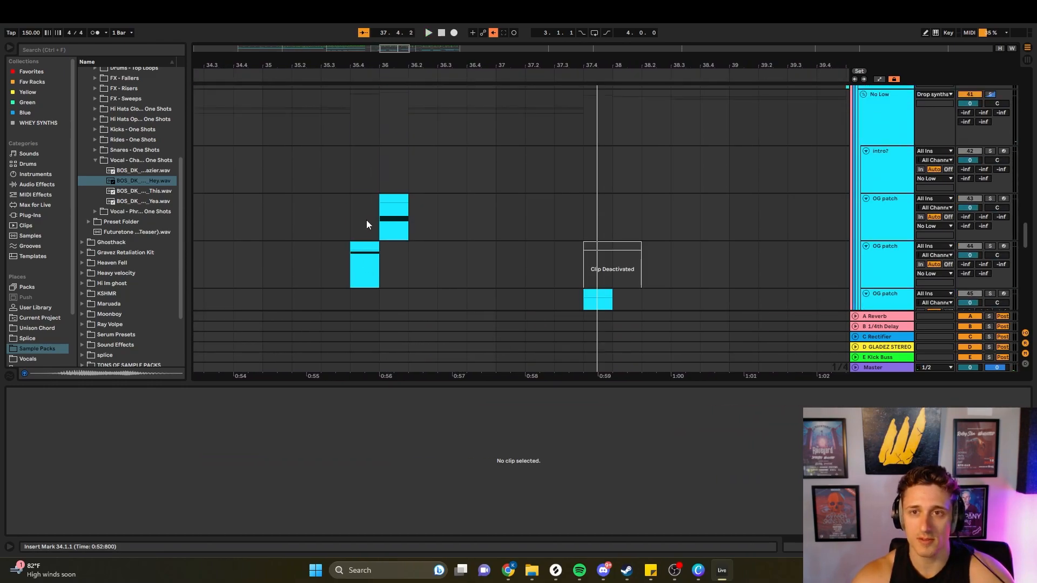
scroll(366, 219, left, 2)
key(space)
- Select the OG patch clip at bar 35.4, bring up its BOS_DK_Bass_Radio preset in Serum and solo the track
click(349, 261)
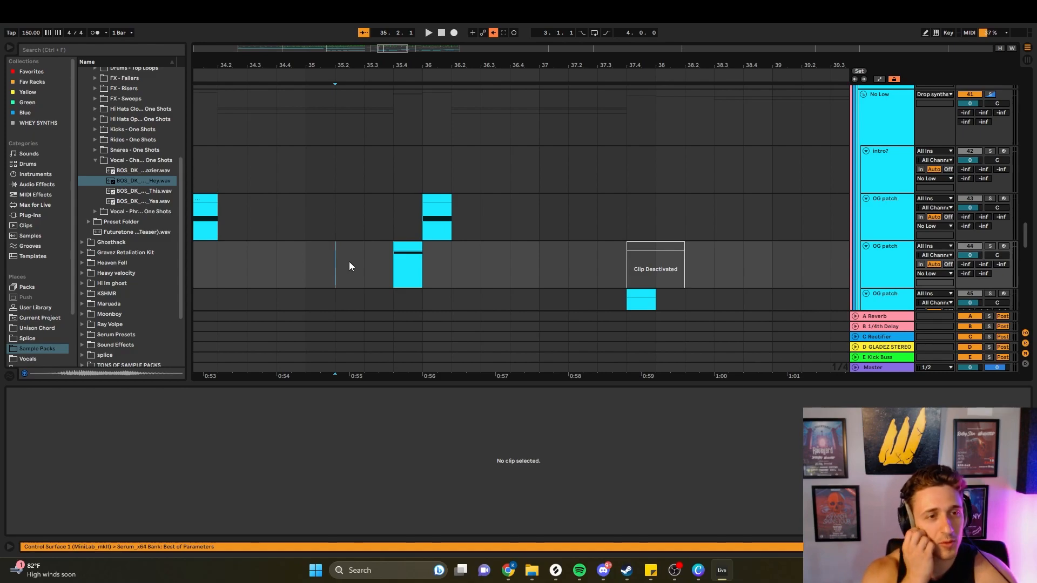
click(407, 270)
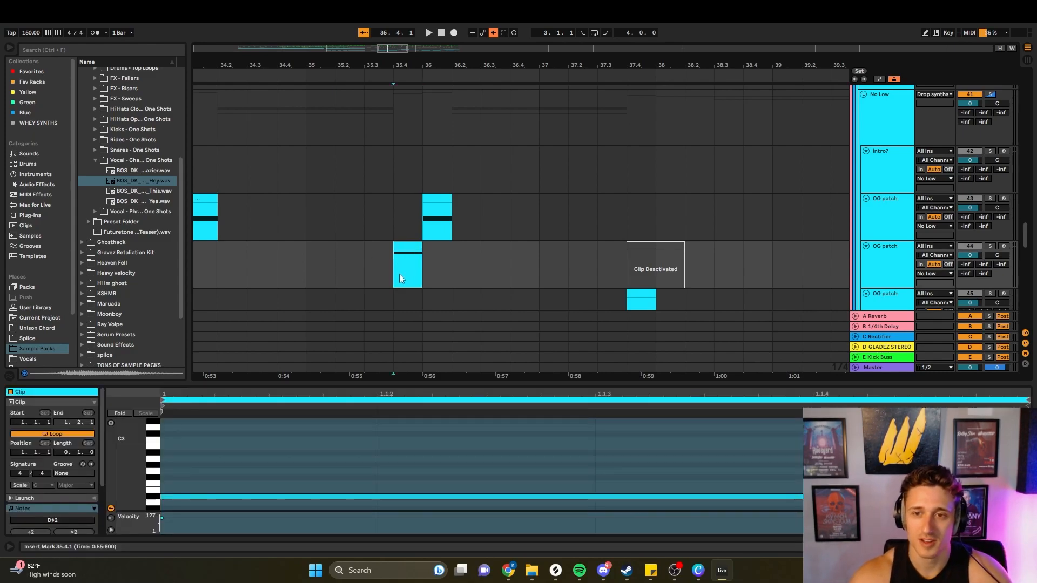
click(894, 278)
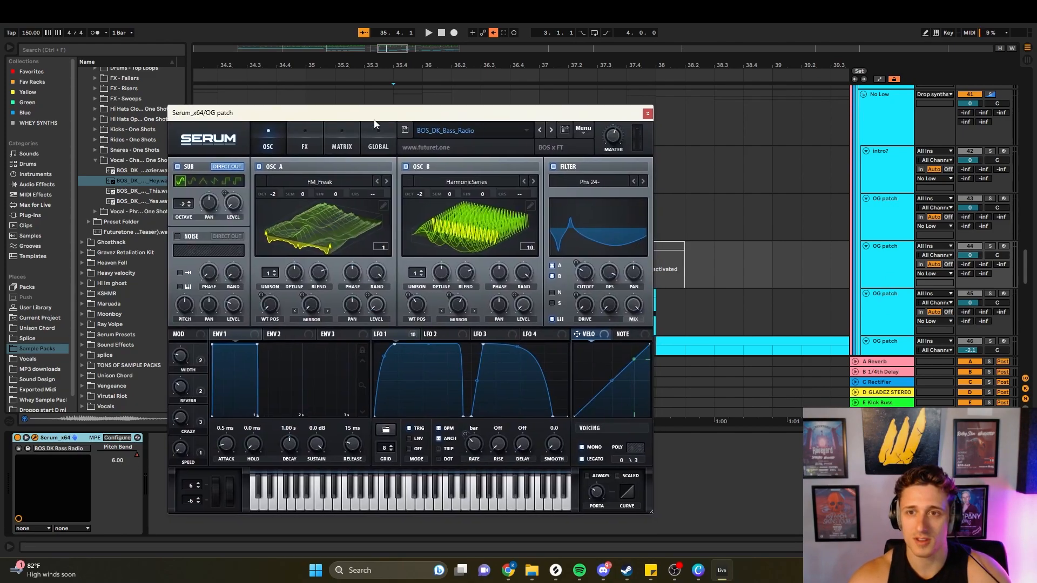
drag(428, 114, 428, 280)
click(384, 253)
key(s)
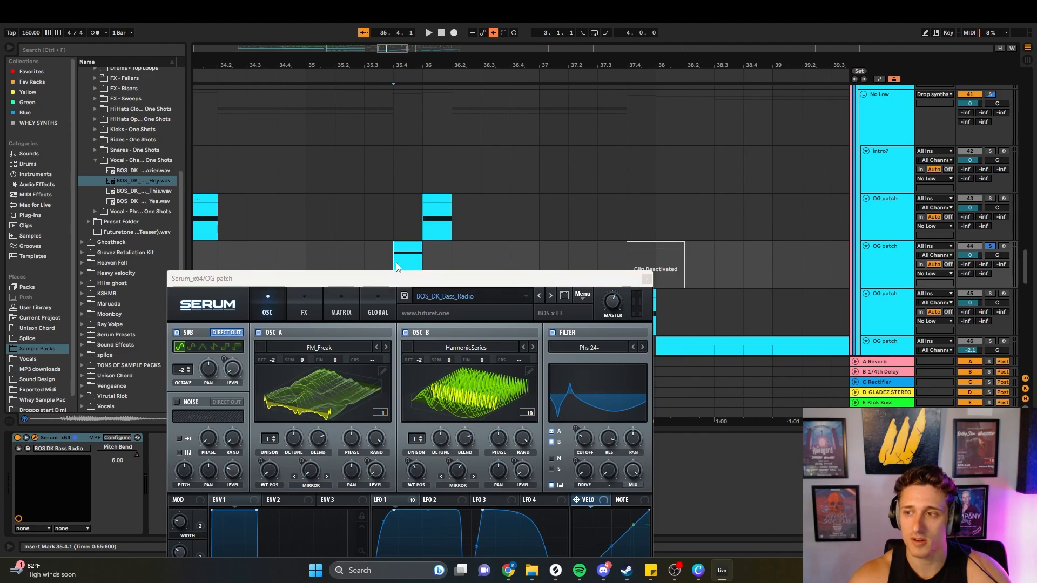
- Play the Bass Radio clip from bar 35.4, inspect the preset's macros and close Serum
key(space)
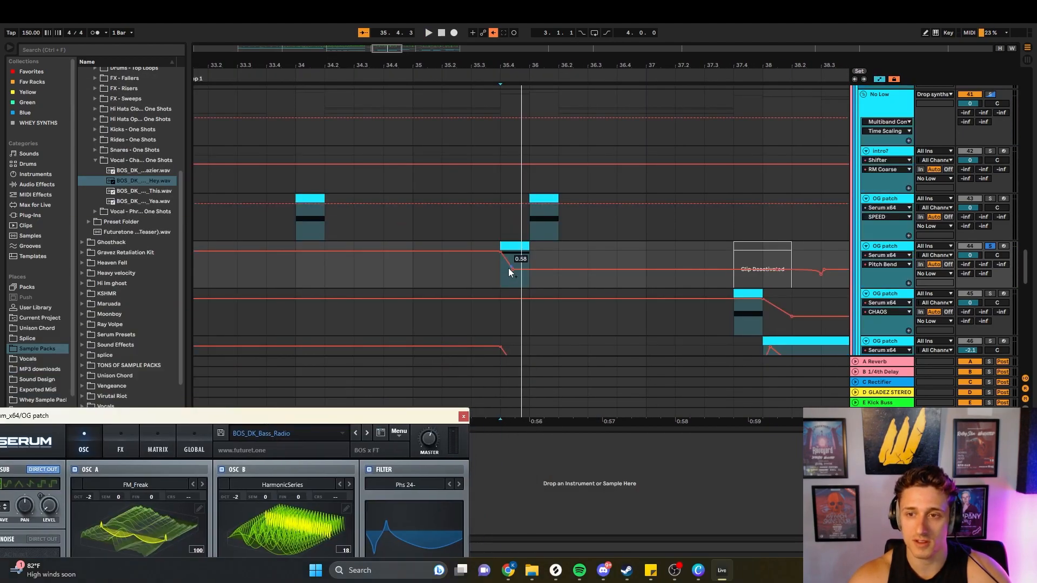
drag(244, 416, 308, 87)
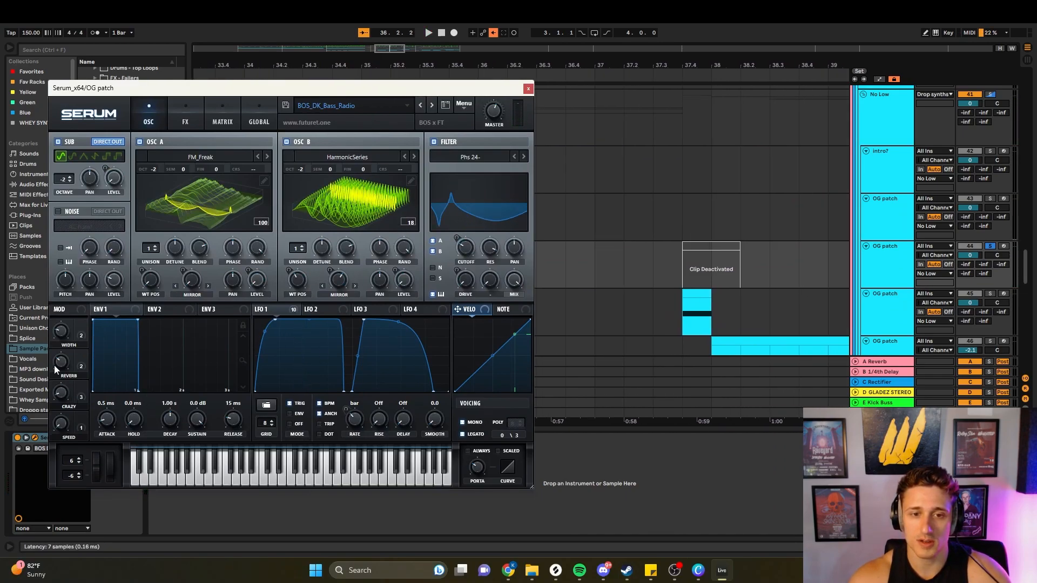
click(527, 89)
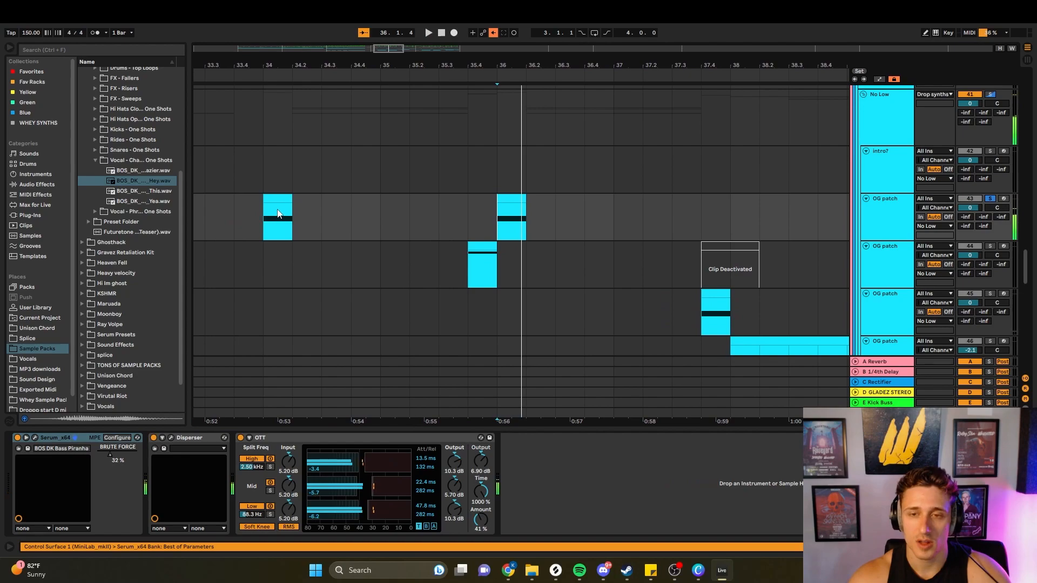
- Revisit the Bass Piranha clip at bar 34 and select the OG patch clip at bar 37.4
click(278, 214)
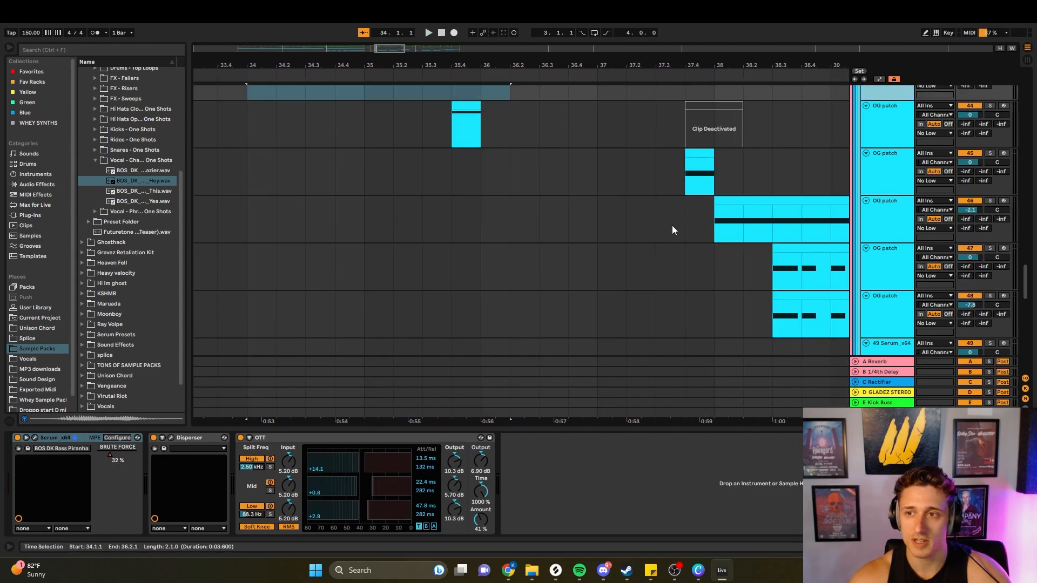
scroll(672, 225, right, 1)
click(618, 190)
scroll(621, 206, up, 2)
click(642, 254)
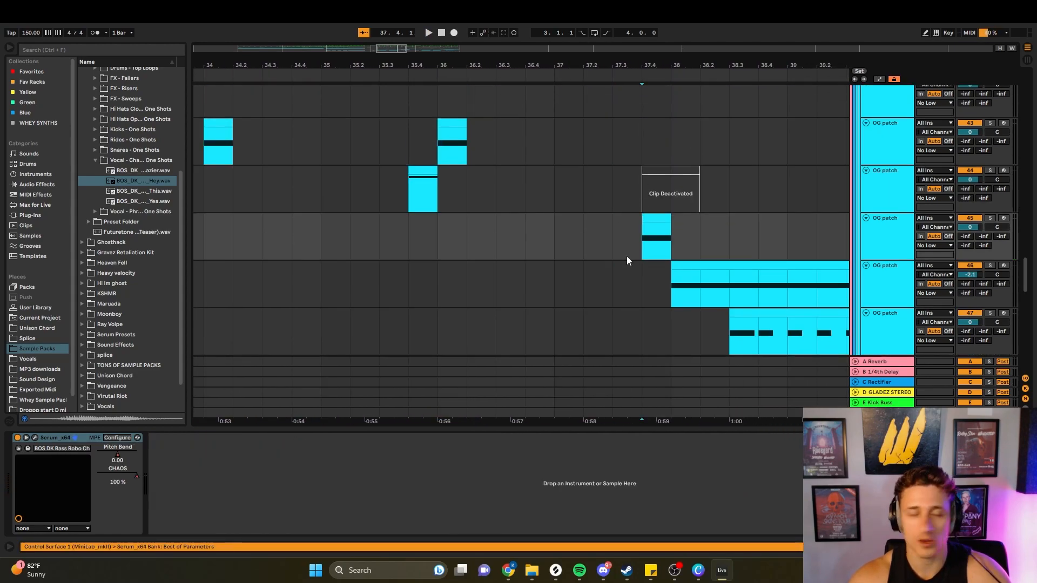
- Play the bass robo clip from bar 37.4 with the BOS_DK_Bass_Robo_Chaos synth in view, and close Serum
key(space)
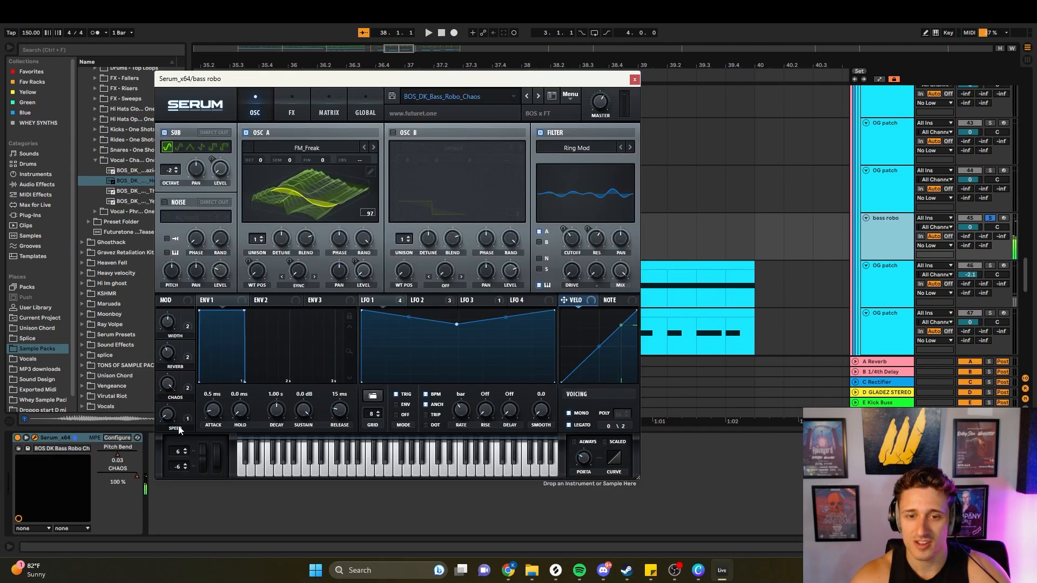
key(space)
key(space)
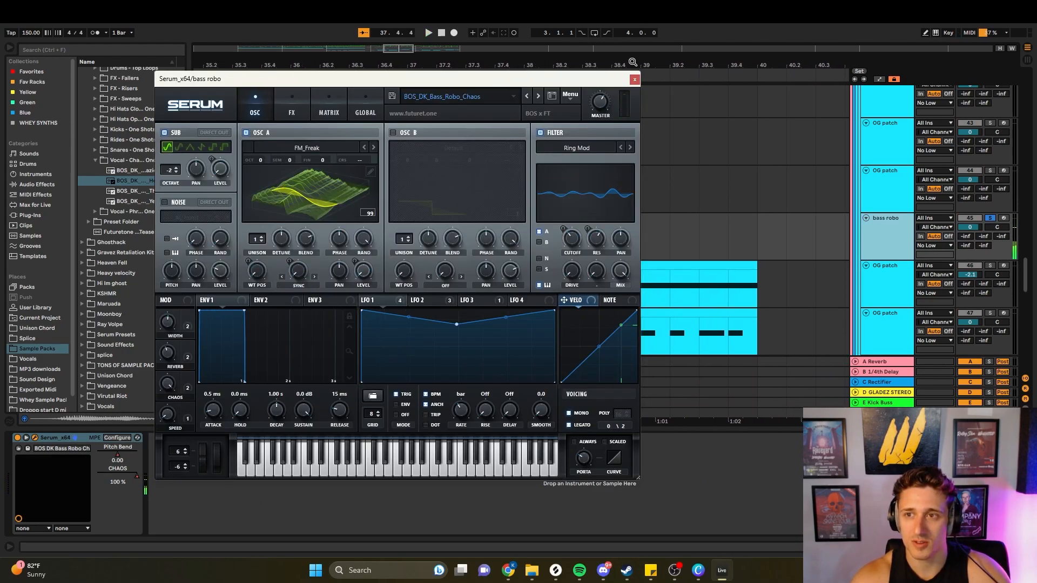
click(635, 79)
- Show the automation lanes, play the bass robo clip to check its pitch bend curve, and hide the lanes
key(a)
key(space)
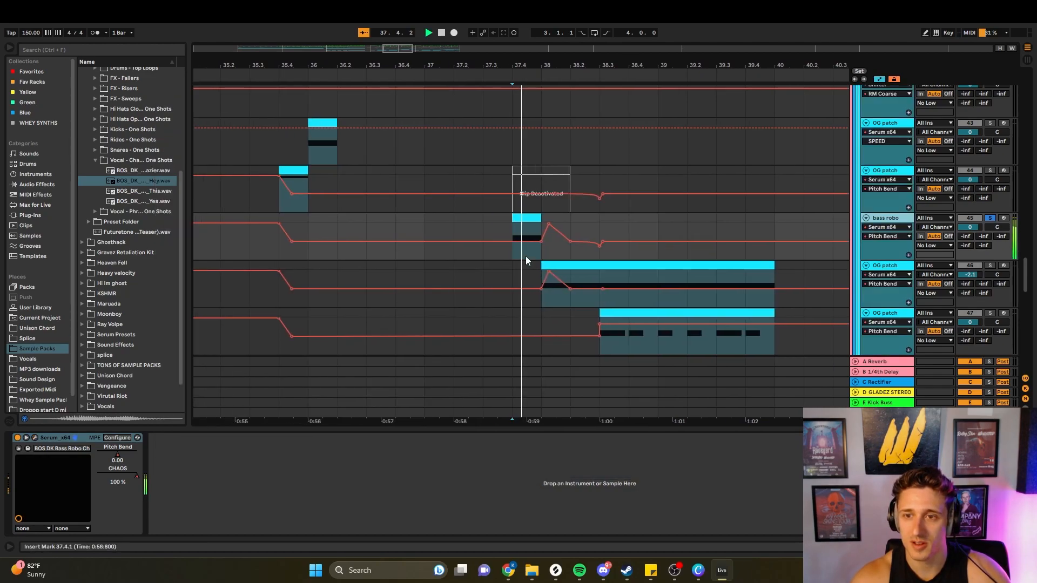
key(a)
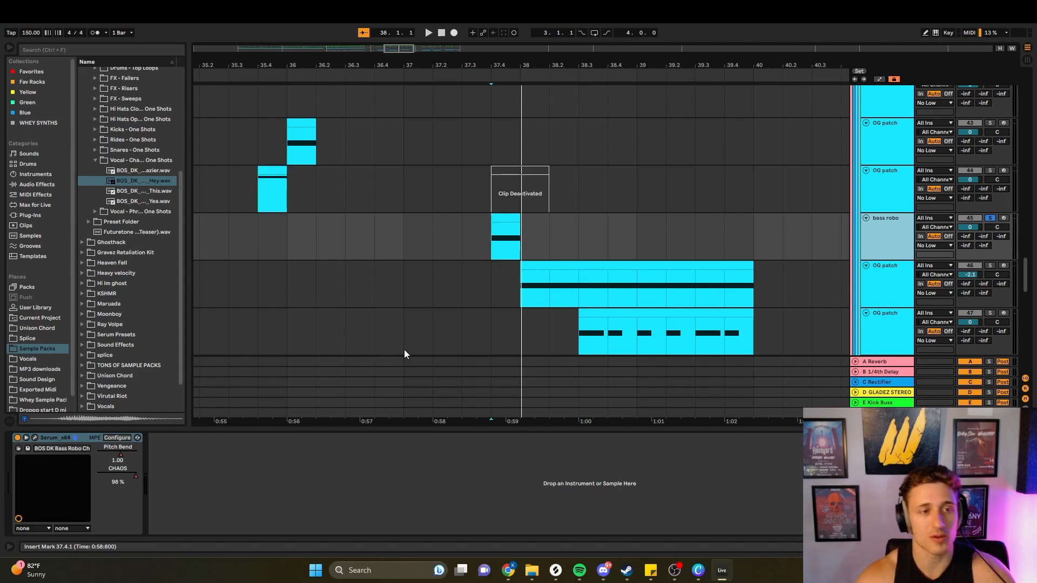
- Add an EQ Eight to the bass robo track and cut its lows at about 107 Hz
click(493, 242)
scroll(646, 263, down, 2)
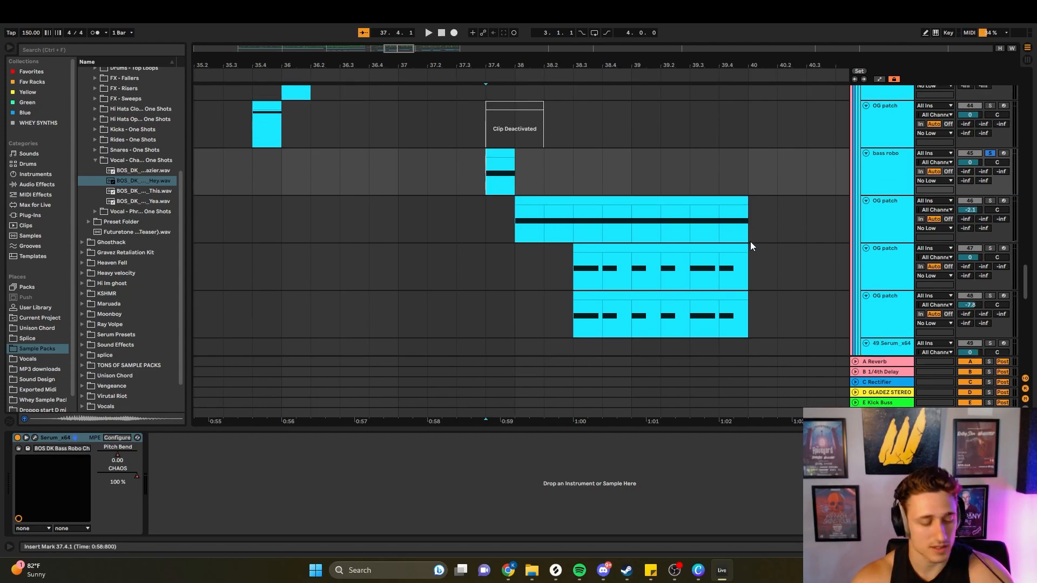
key(ctrl+f)
text(eq)
click(123, 92)
drag(115, 82, 240, 488)
- Play the bass robo clip repeatedly from bar 37.4 through the new EQ Eight
key(space)
key(space)
key(space)
key(space)
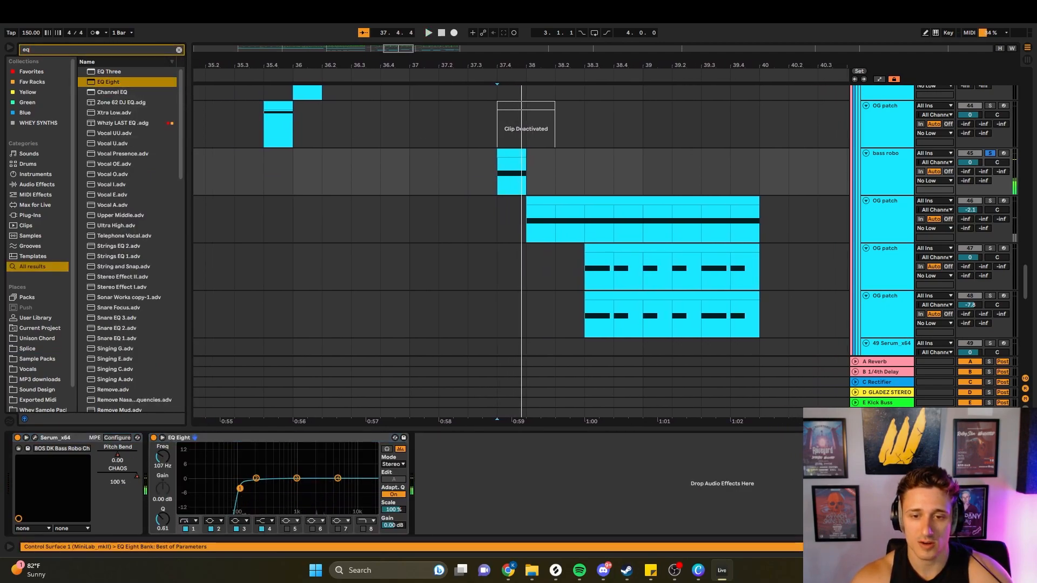
- Select the OG patch clip at bar 38 and open its BOS_DK_Bass_Sign_Wave preset in Serum
scroll(522, 285, down, 6)
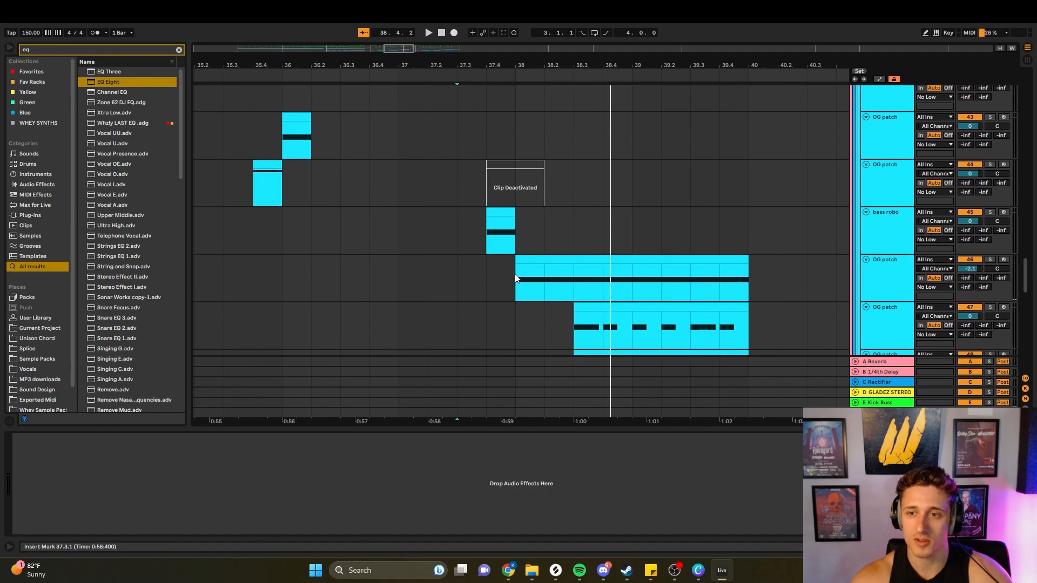
click(521, 285)
click(36, 437)
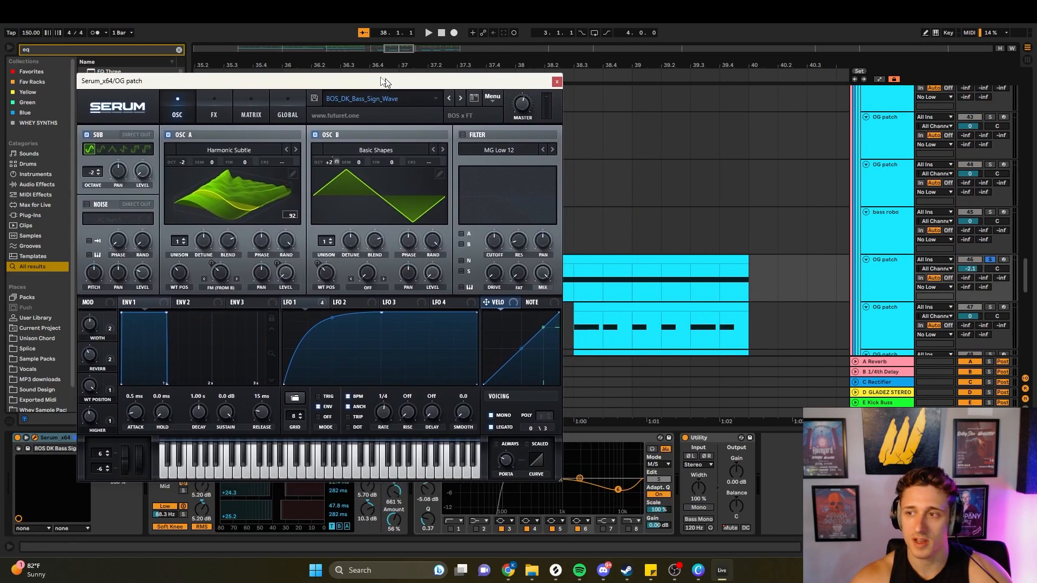
drag(388, 82, 332, 73)
- Play the soloed Bass Sign Wave clip from bar 38 while sweeping its HIGHER macro down, and close Serum
key(space)
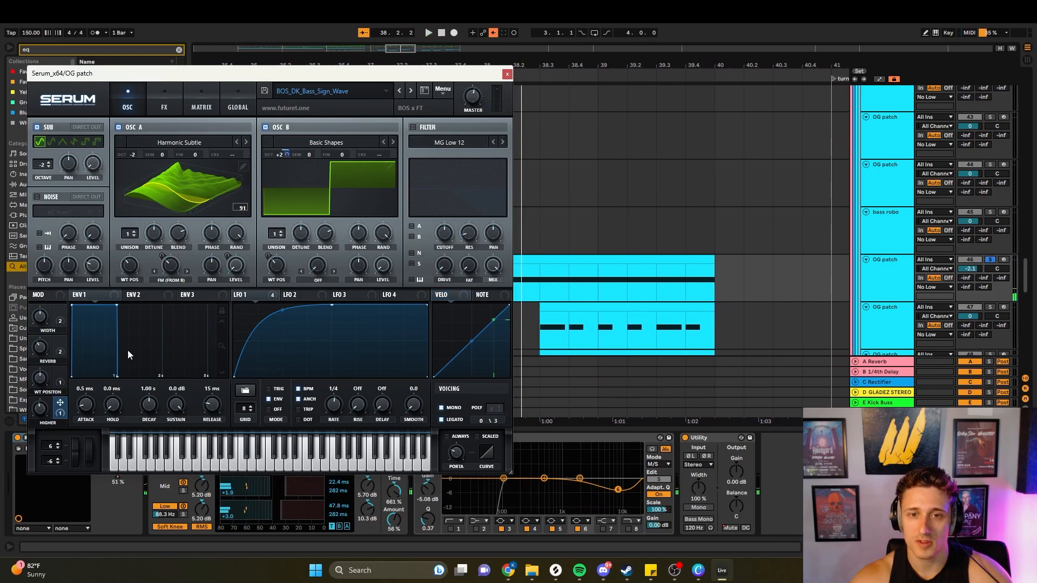
drag(37, 409, 61, 502)
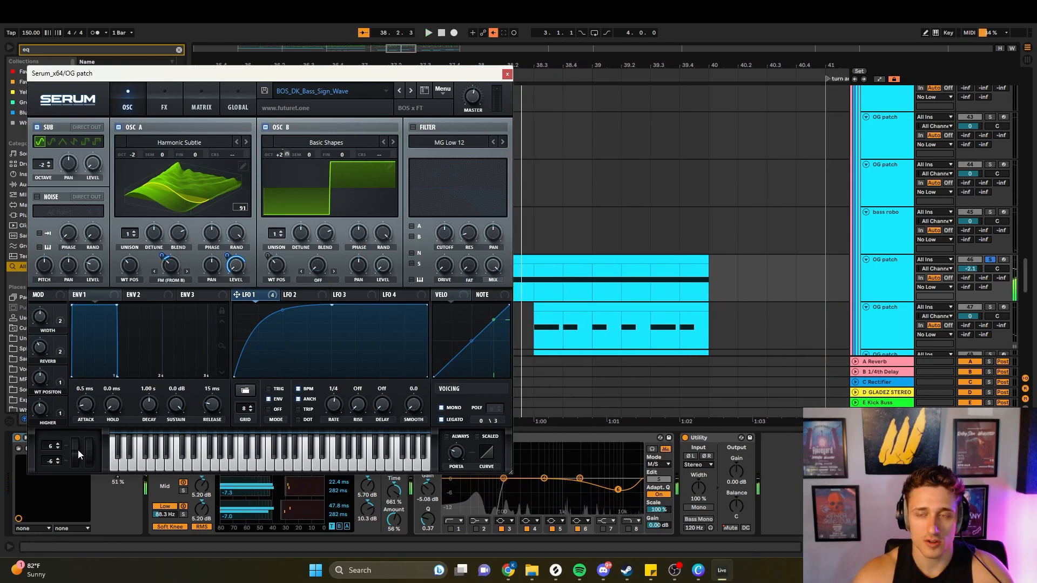
click(507, 74)
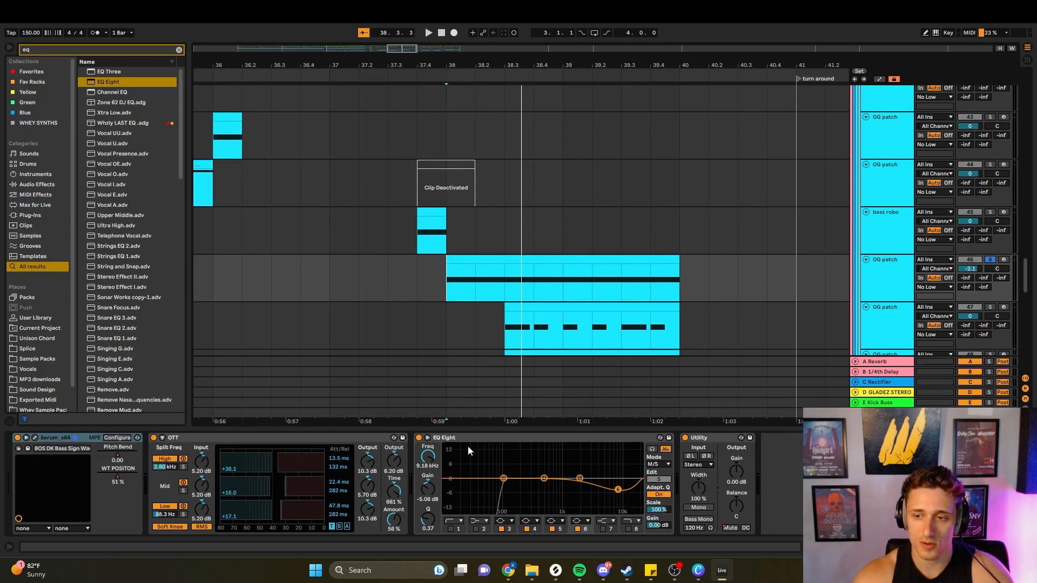
- Solo the OG patch clip at bar 38.3, open its BOS_DK_Bass_Stadium preset in Serum and play it
click(492, 319)
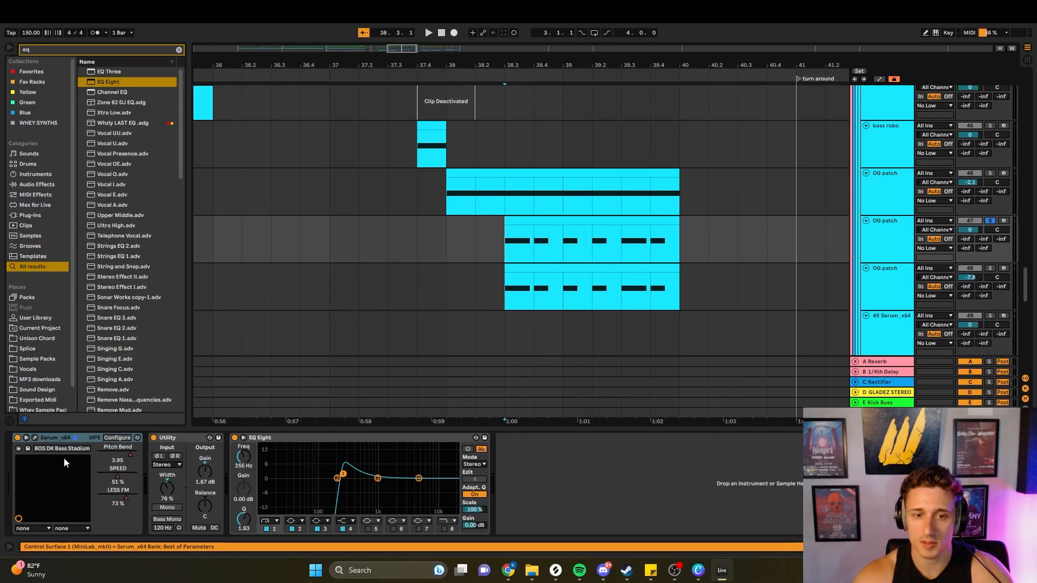
key(minus)
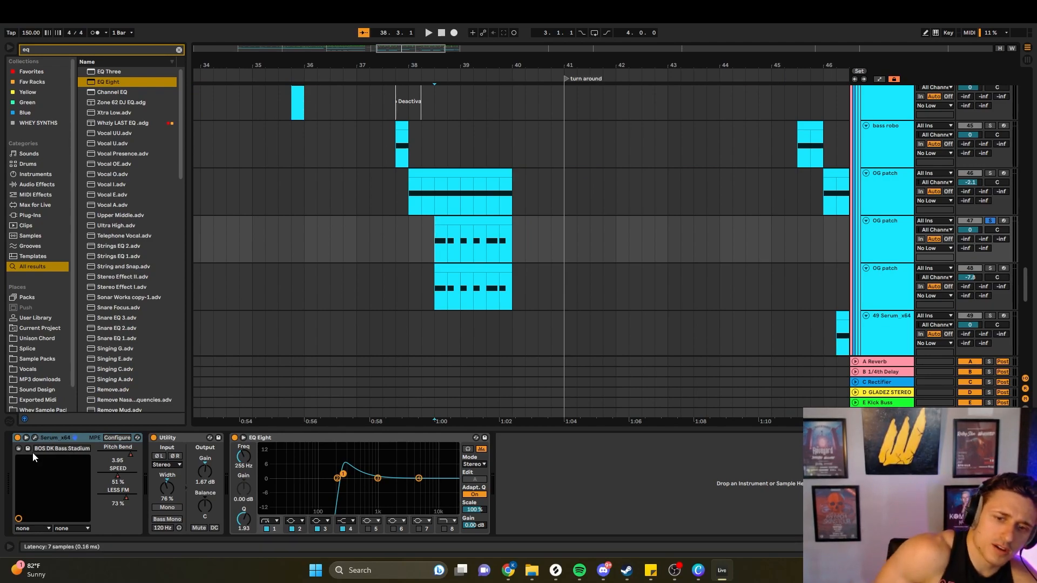
click(34, 438)
key(space)
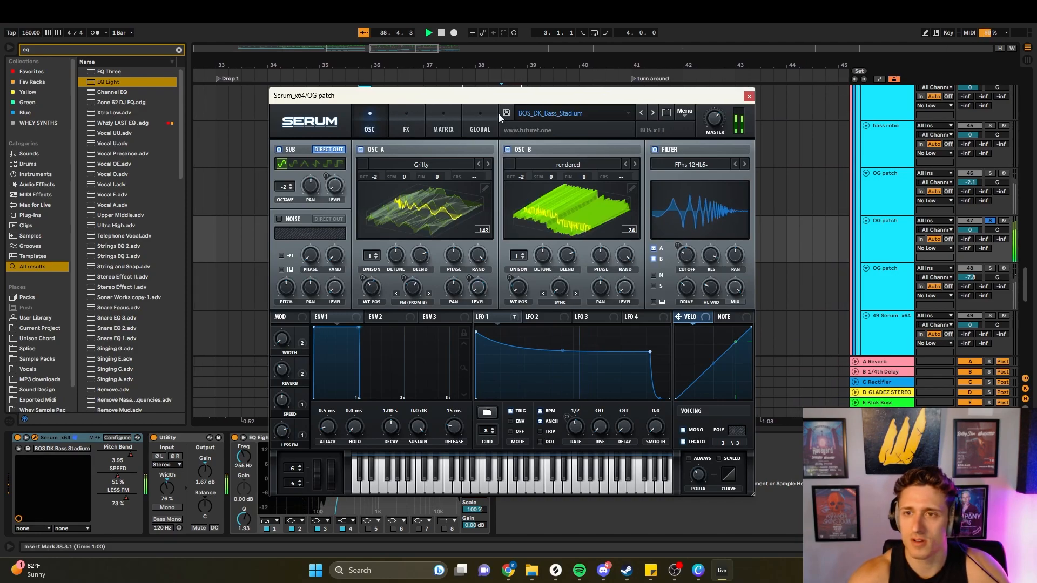
drag(534, 98, 311, 85)
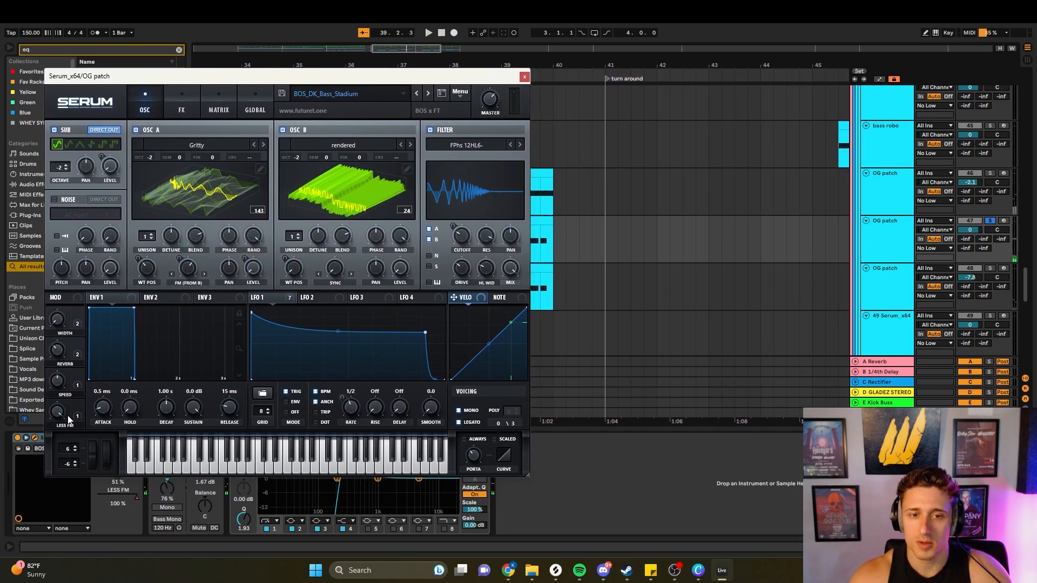
- Inspect the LESS FM automation of the Bass Stadium clip during playback from bar 38.3
key(a)
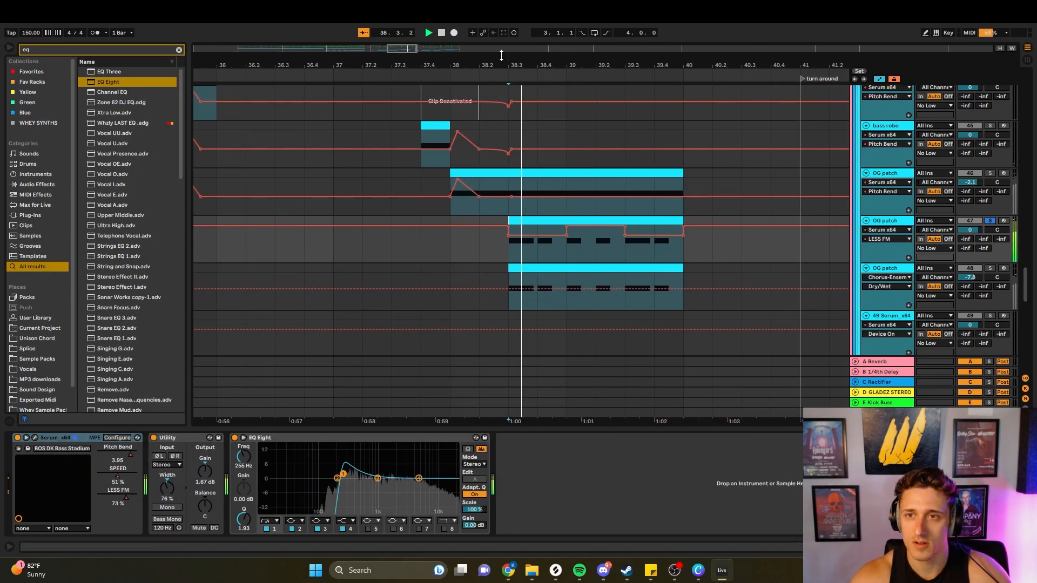
key(space)
click(418, 308)
key(a)
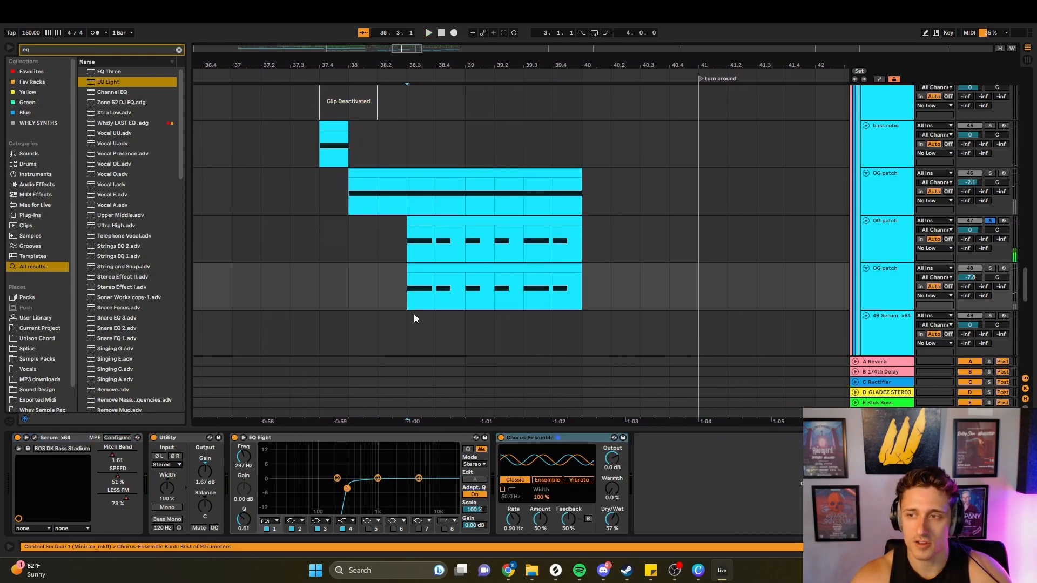
- Play the OG patch layer with Chorus-Ensemble from bar 38.3, first soloed and then together with the other layers
key(space)
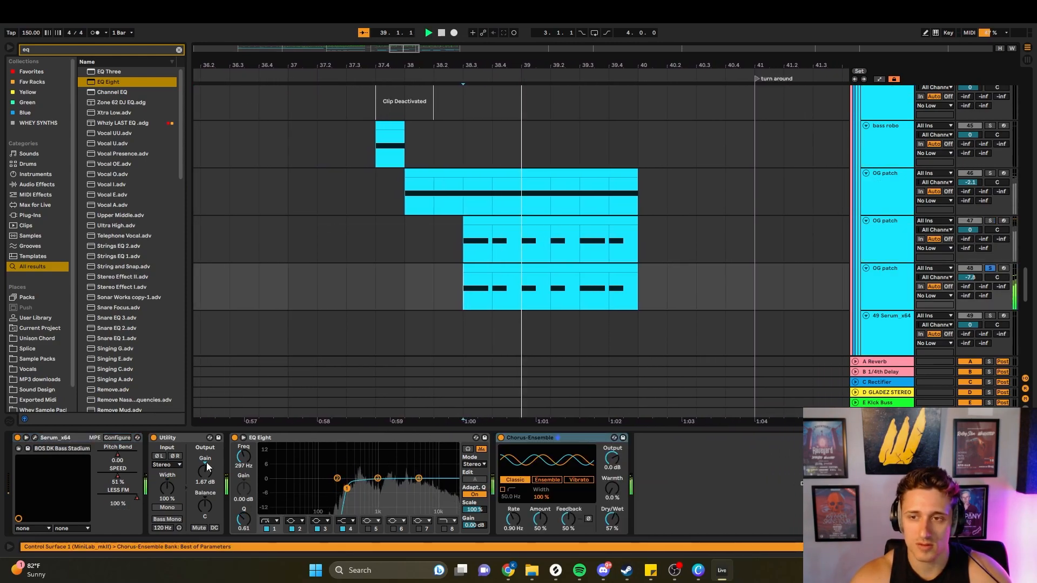
scroll(384, 270, down, 2)
key(space)
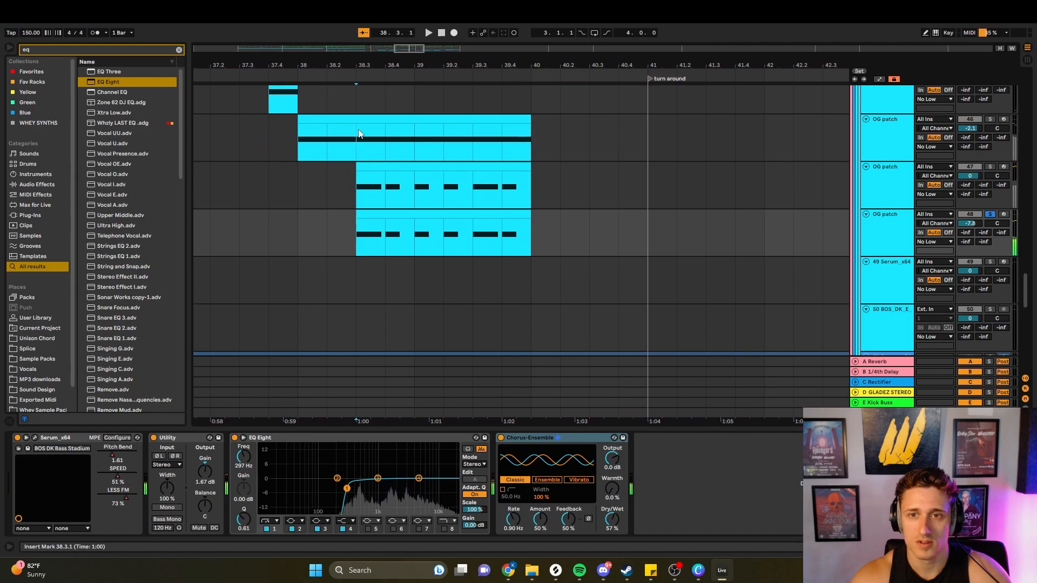
click(360, 138)
key(space)
scroll(411, 270, down, 3)
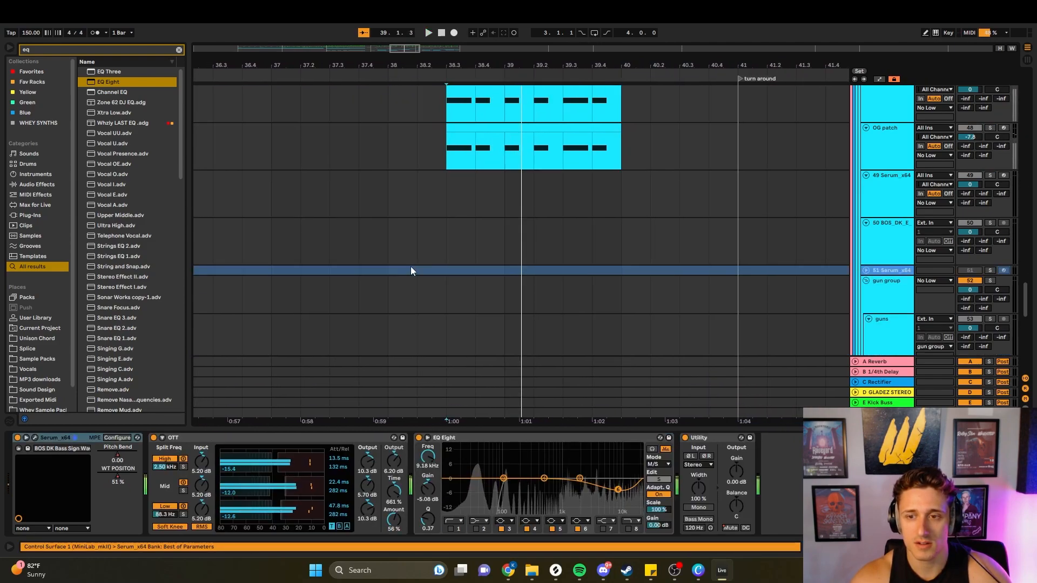
key(space)
- Find the Whey Sub track in the sub group and play the drop from bar 37.3
scroll(432, 268, down, 10)
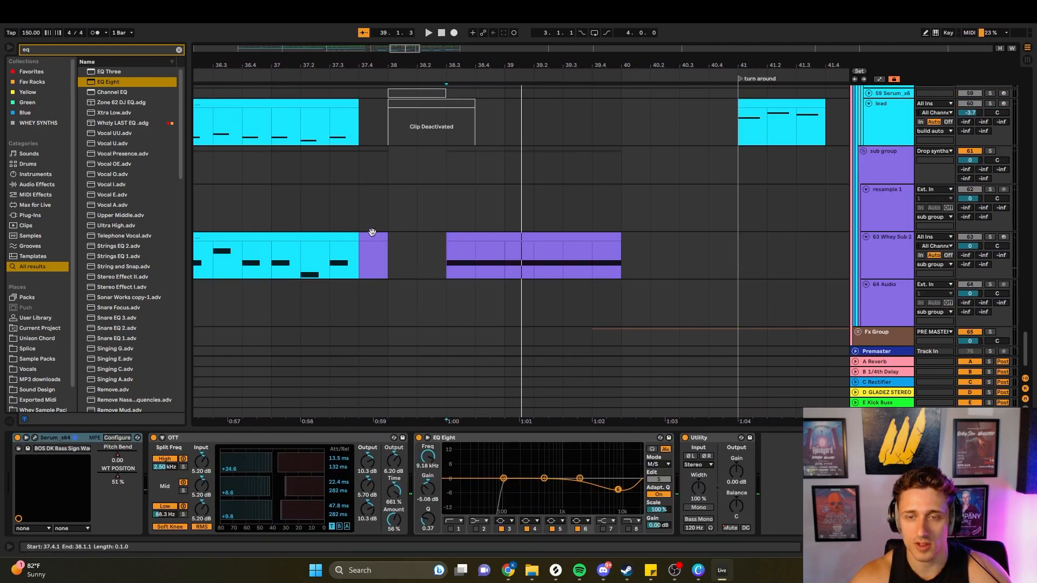
drag(379, 208, 559, 203)
scroll(449, 204, down, 3)
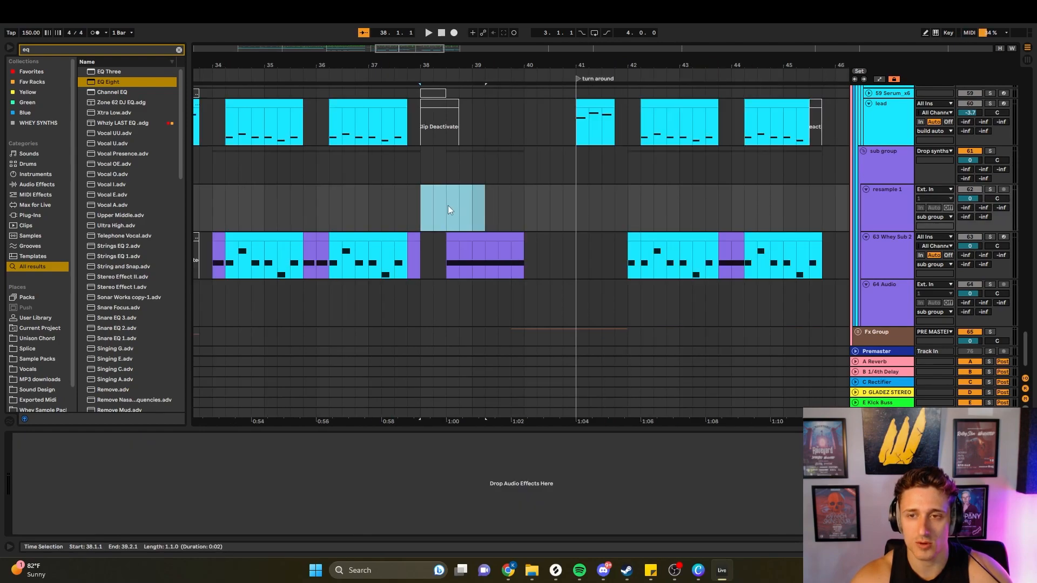
click(400, 202)
key(space)
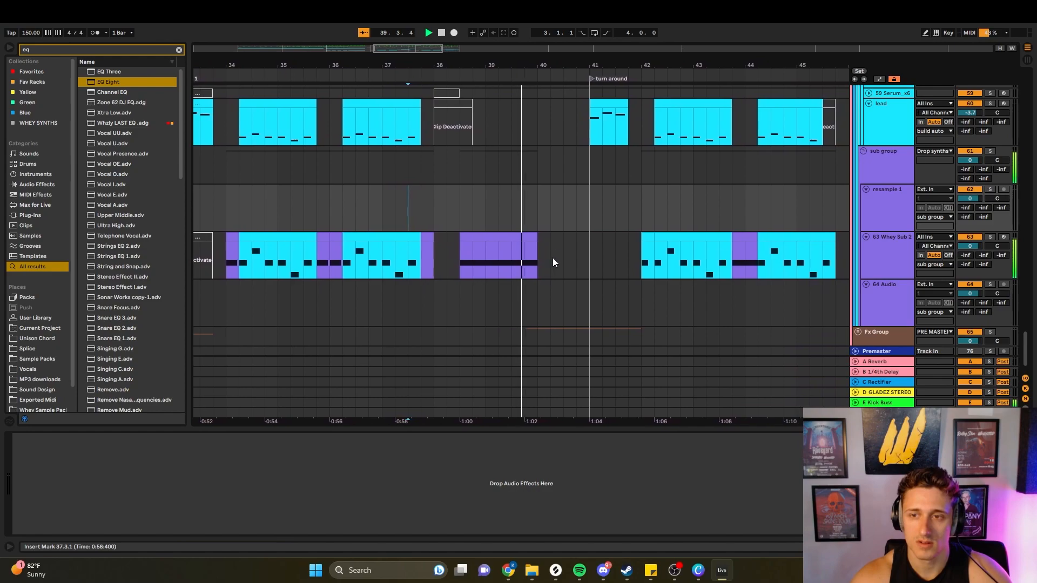
scroll(553, 254, up, 4)
scroll(553, 248, up, 5)
key(space)
- Locate the BOS_DK_E_150_Bass_Loop_Kirkman clip at bar 40, reveal its sample in the browser and play it soloed
drag(1025, 299, 1015, 236)
scroll(1012, 235, down, 1)
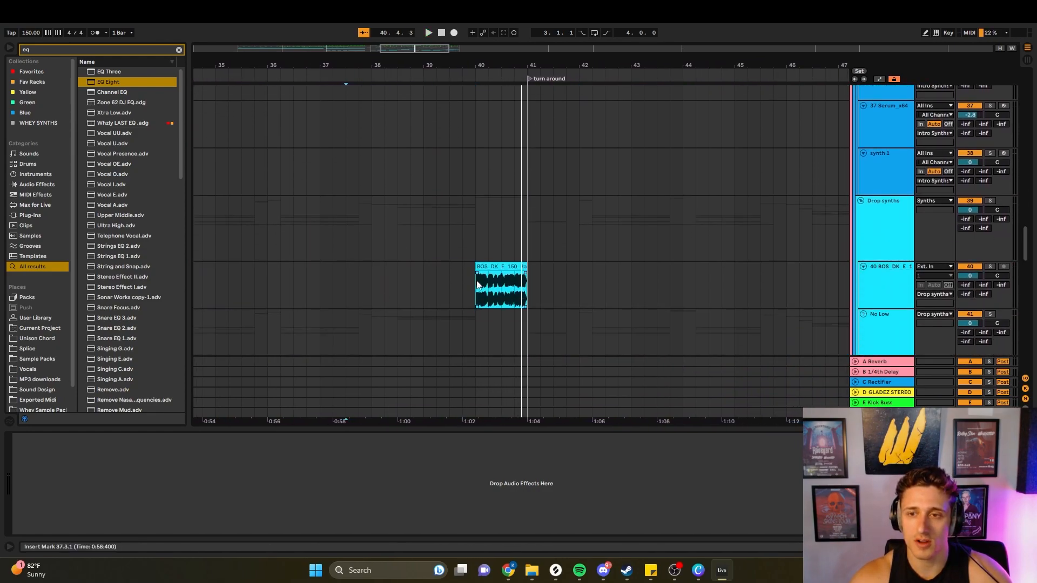
scroll(476, 281, up, 2)
double_click(507, 265)
click(54, 401)
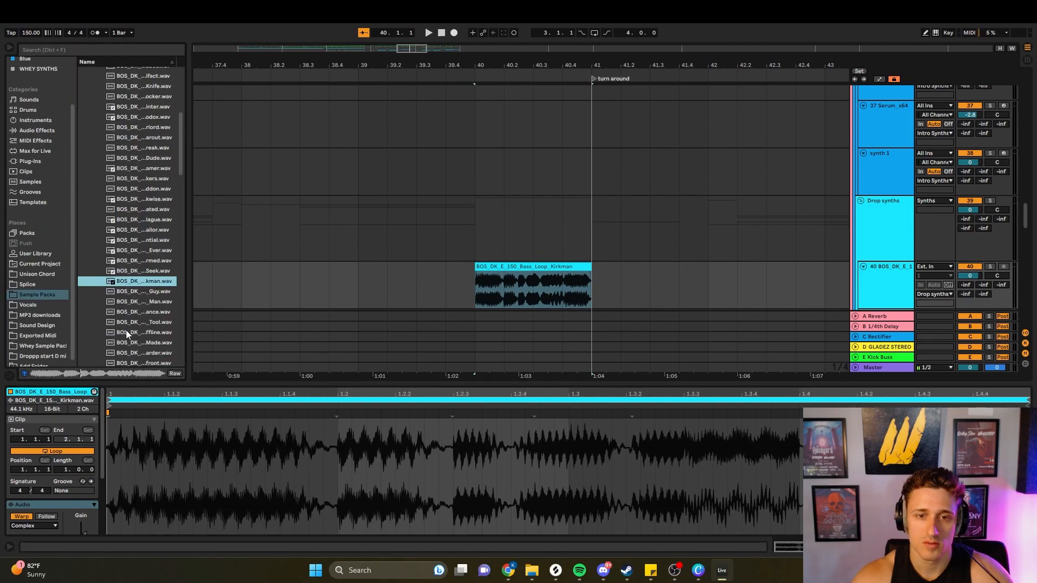
click(482, 311)
key(space)
key(space)
- In the Futuretone pack's Audio Folder, collapse Bass - Loops and expand the folder below it
scroll(157, 302, up, 7)
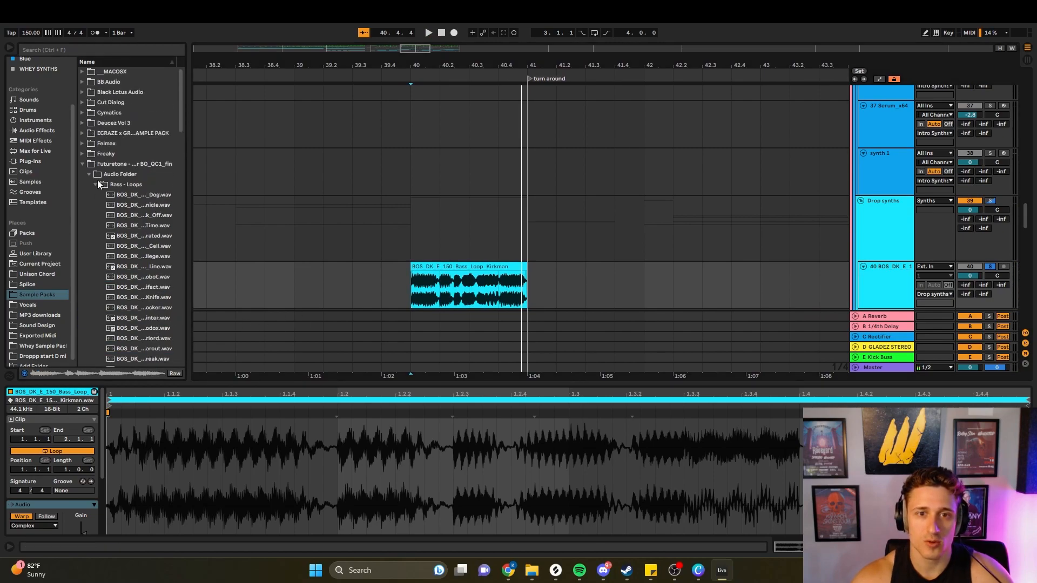
click(96, 183)
click(95, 194)
- Preview a series of BOS_DK samples down through the expanded pack folder
click(139, 269)
scroll(139, 275, down, 1)
click(138, 277)
scroll(138, 280, down, 3)
click(139, 284)
scroll(138, 286, down, 3)
click(139, 286)
click(139, 347)
scroll(139, 347, down, 3)
click(139, 347)
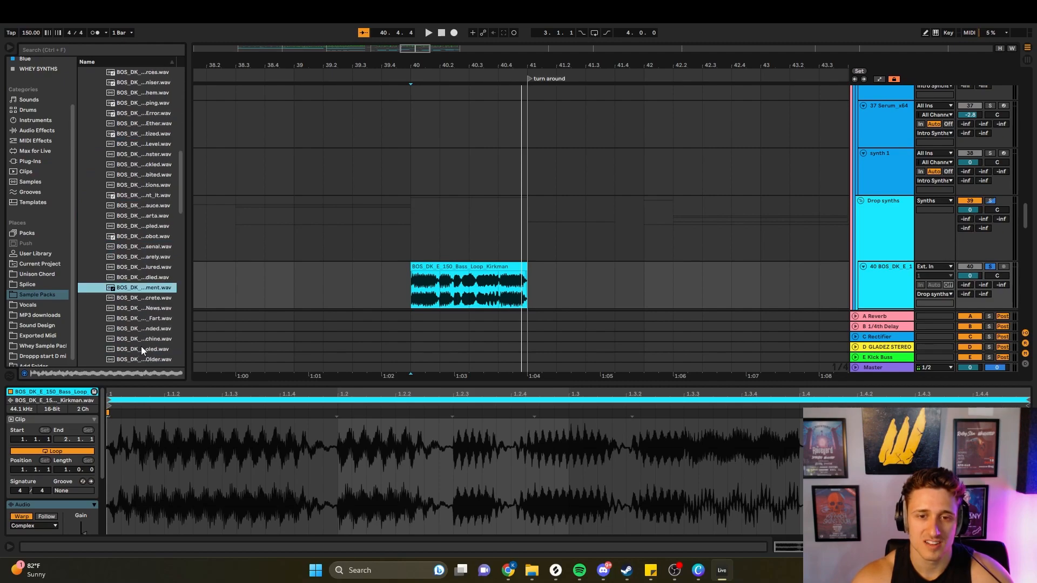
click(141, 349)
scroll(142, 349, down, 1)
click(142, 348)
scroll(141, 349, down, 2)
click(142, 346)
click(150, 306)
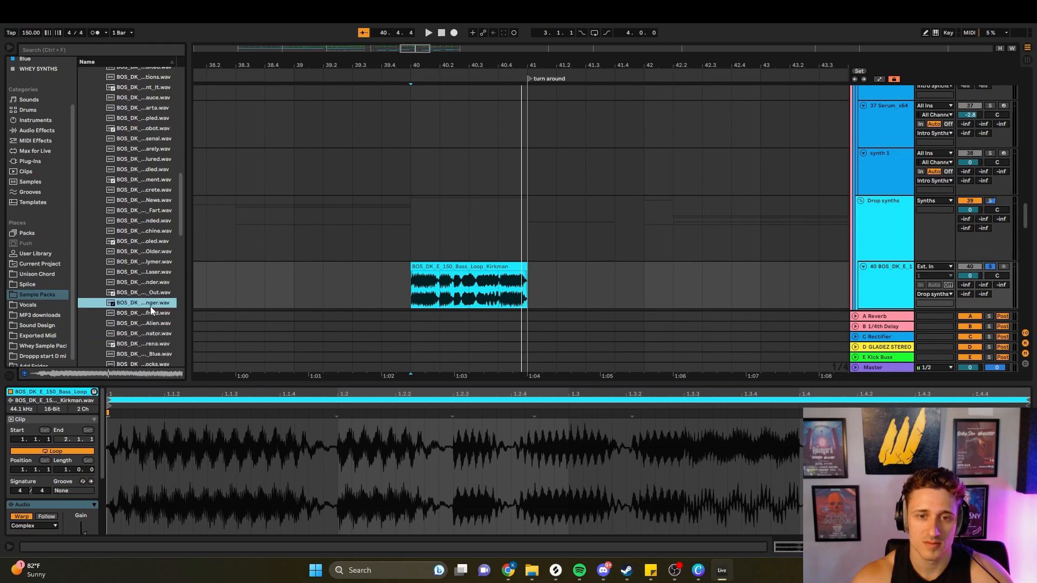
click(145, 282)
click(145, 292)
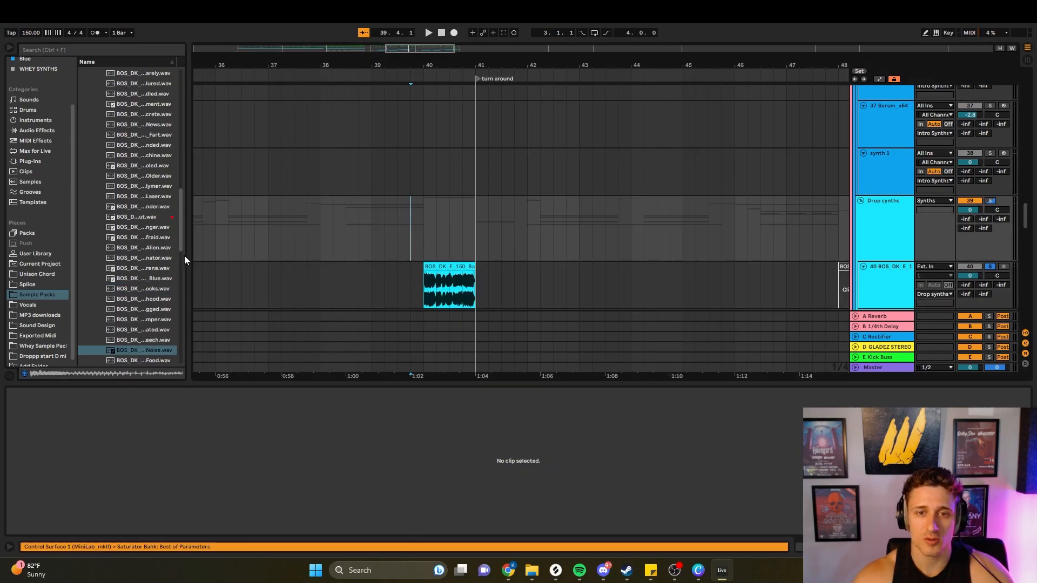
- Narrow the browser and play the soloed lead clip at the turn around marker, bar 41
drag(183, 257, 162, 265)
scroll(447, 280, down, 3)
scroll(439, 195, down, 10)
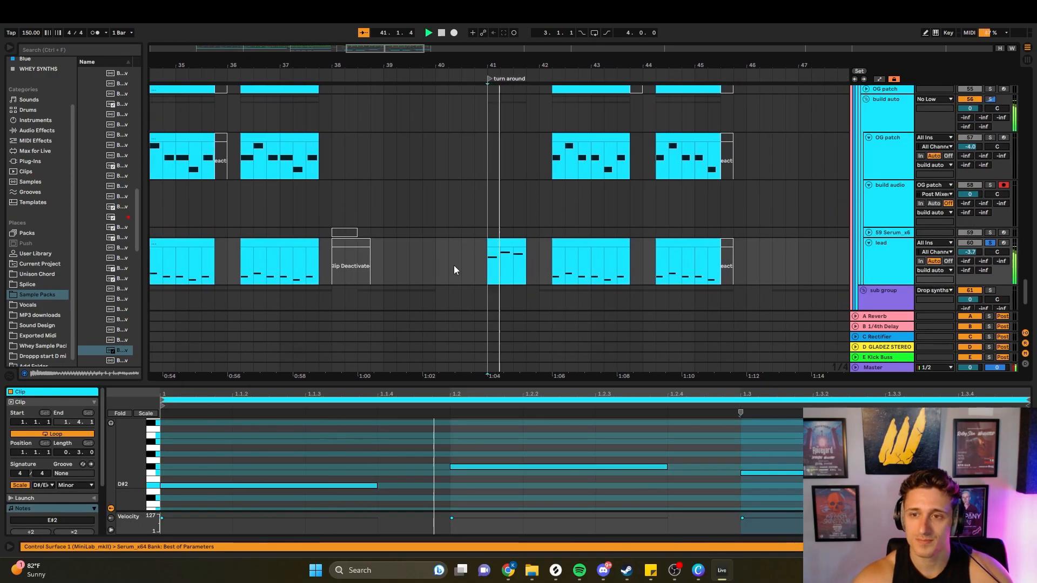
scroll(486, 260, up, 3)
key(space)
- Play the soloed build auto OG patch and lead clips together from bar 42.2
scroll(534, 263, right, 2)
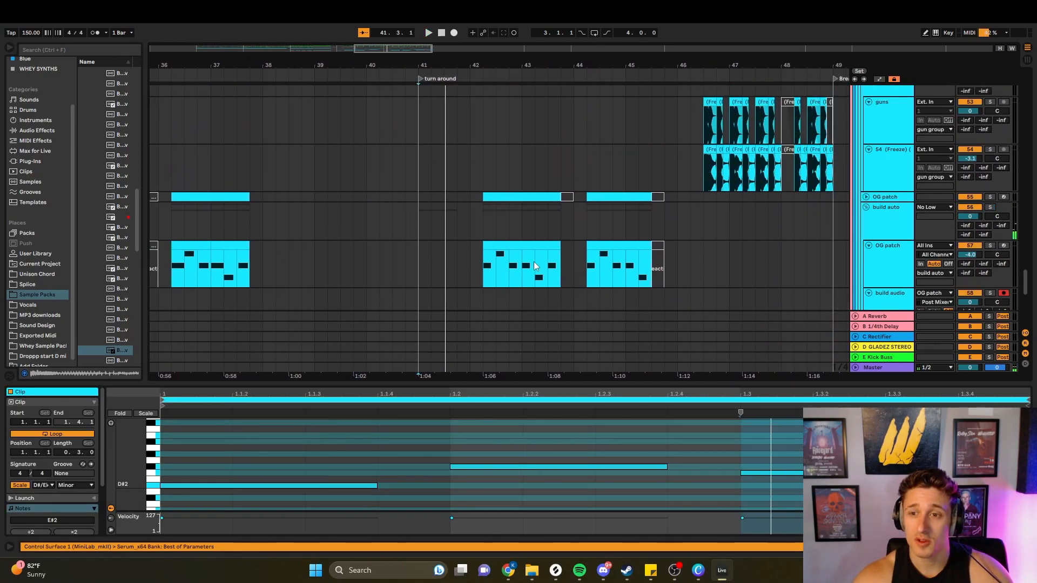
scroll(536, 266, down, 2)
scroll(578, 260, left, 3)
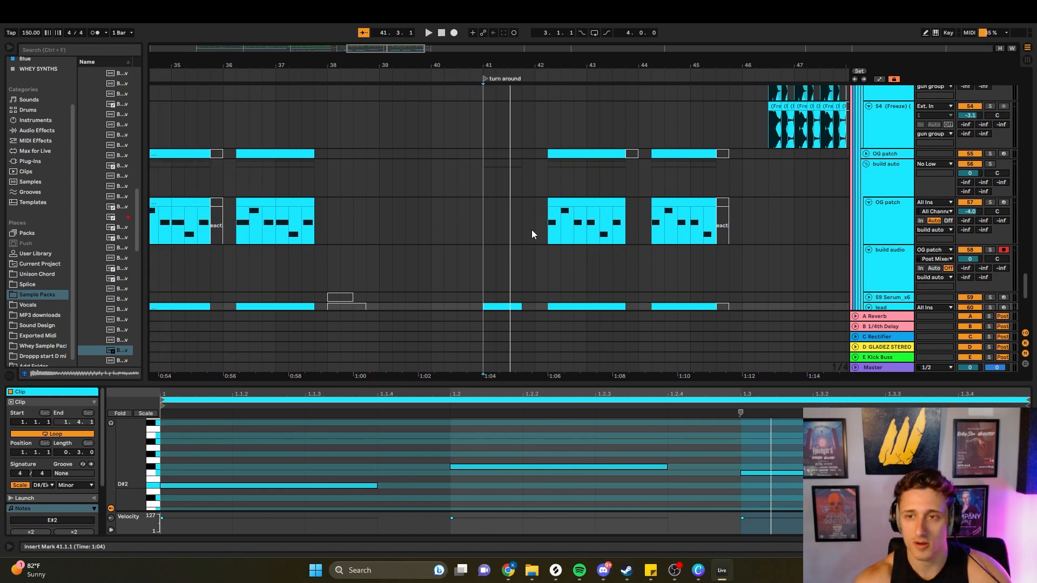
click(544, 220)
scroll(558, 277, down, 5)
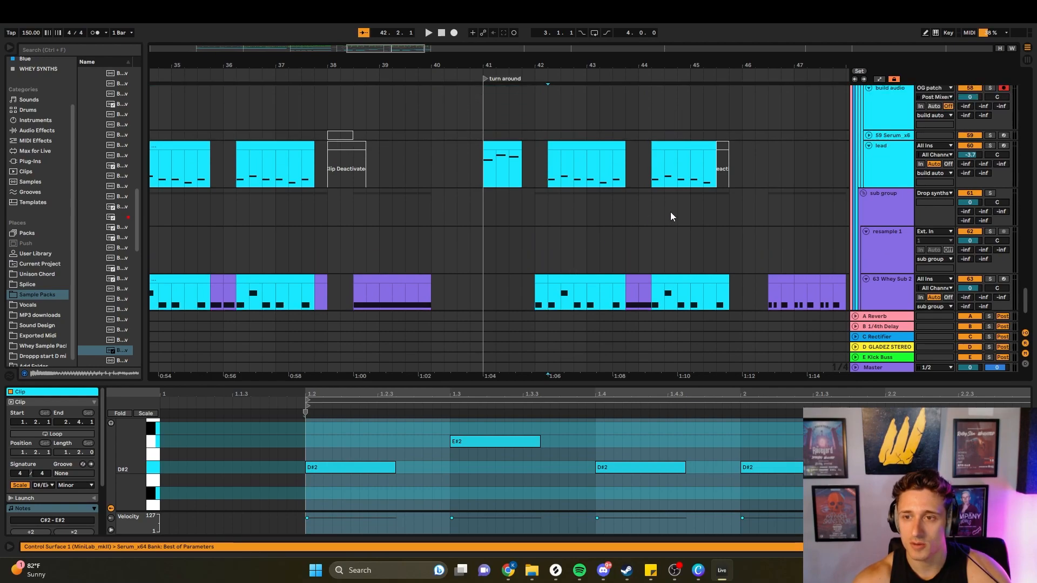
scroll(911, 198, up, 3)
click(522, 168)
click(552, 172)
key(space)
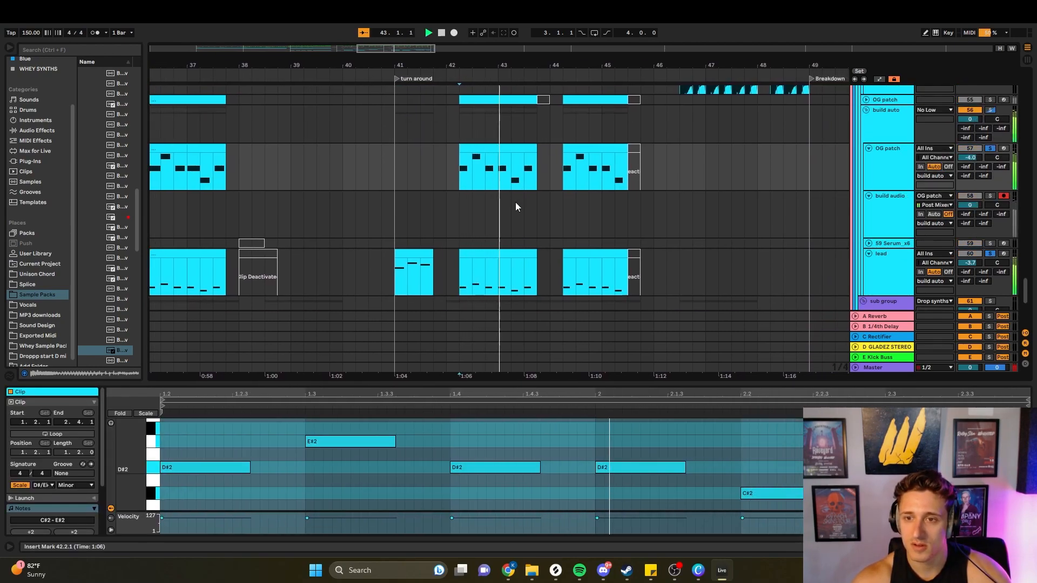
- Play the same soloed OG patch and lead parts from bar 34.2 for comparison
scroll(173, 170, left, 5)
click(174, 170)
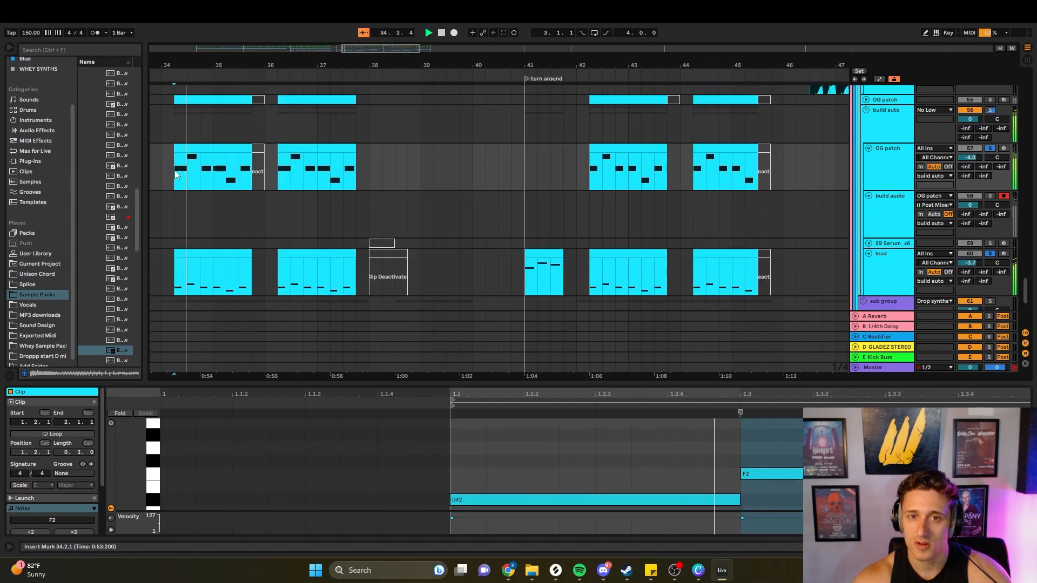
scroll(612, 268, down, 2)
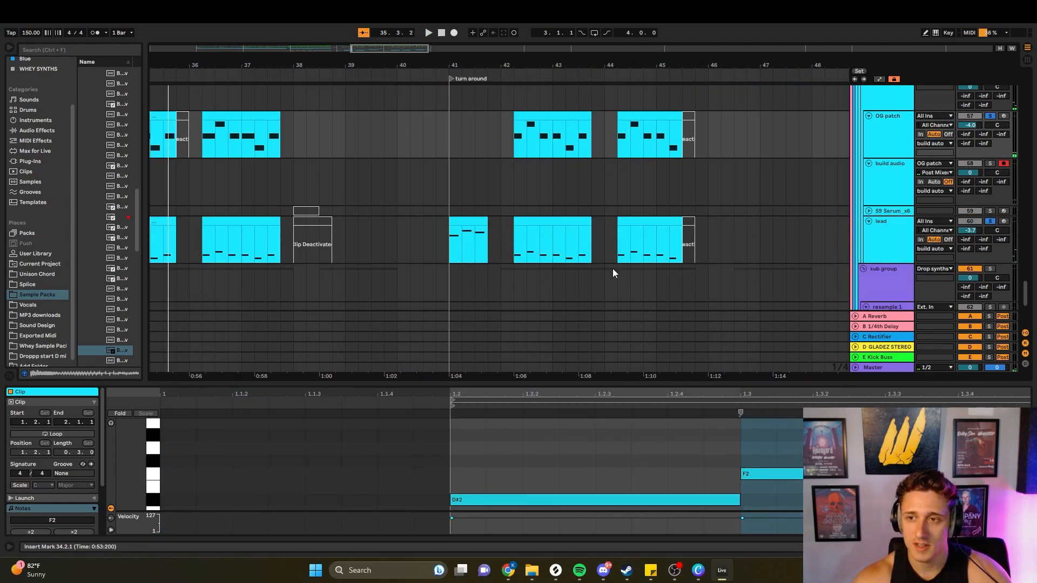
- Play the turn around with all tracks from bar 41.2 and look over the sub group and drop synths
scroll(621, 244, down, 3)
click(462, 237)
key(space)
scroll(584, 271, down, 2)
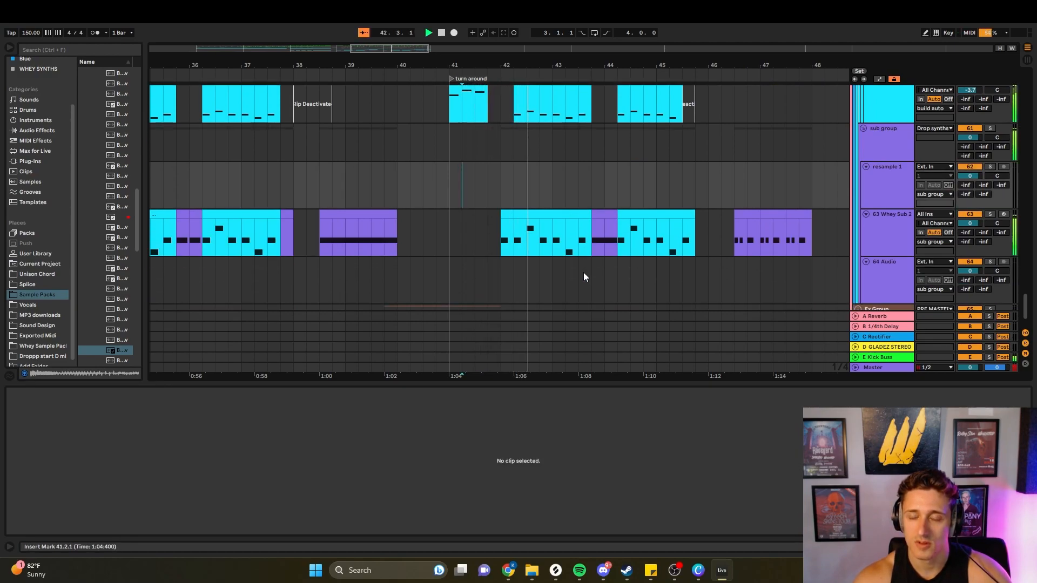
scroll(583, 272, down, 2)
scroll(569, 287, up, 4)
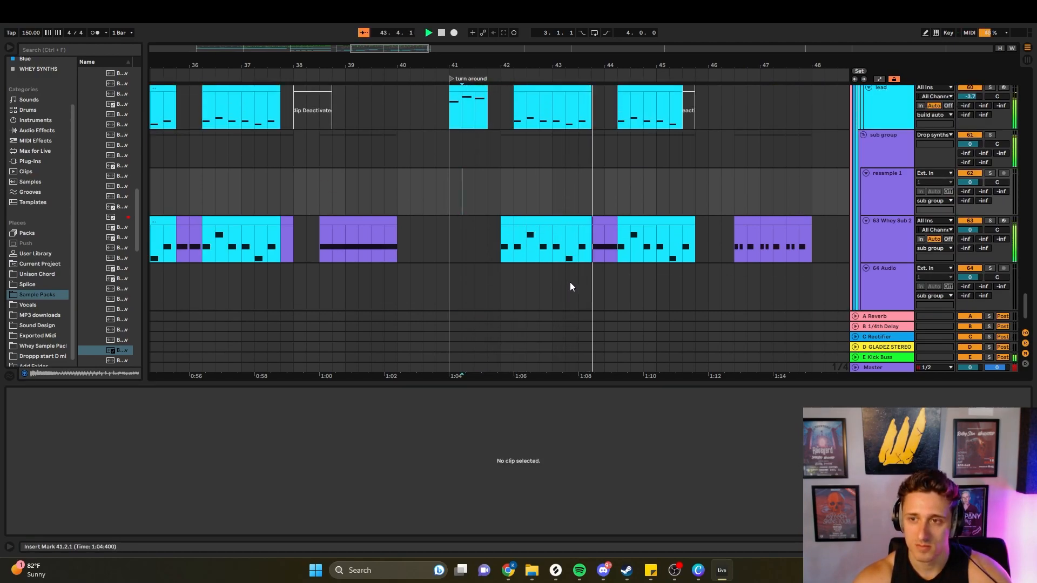
scroll(571, 282, down, 2)
scroll(573, 278, up, 10)
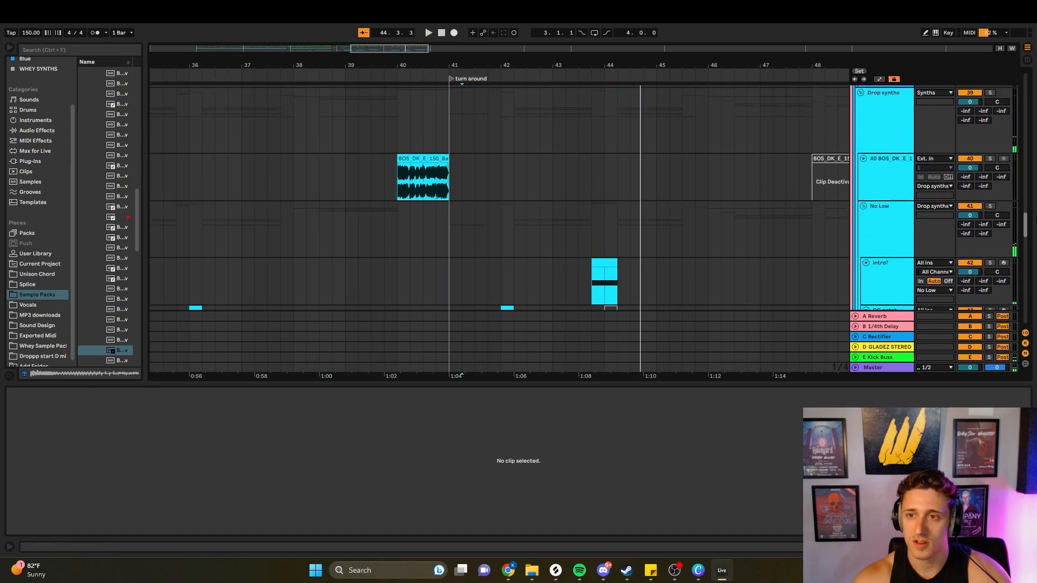
- Play the soloed intro? clip at bar 43.4 and turn off the Shifter in its device chain
scroll(724, 289, down, 3)
click(579, 242)
key(z)
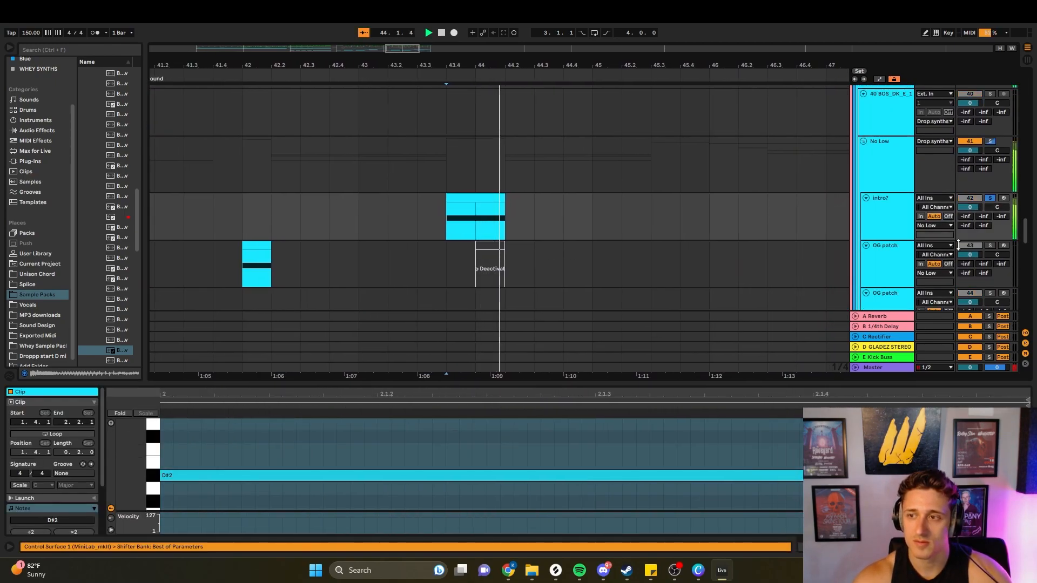
click(896, 218)
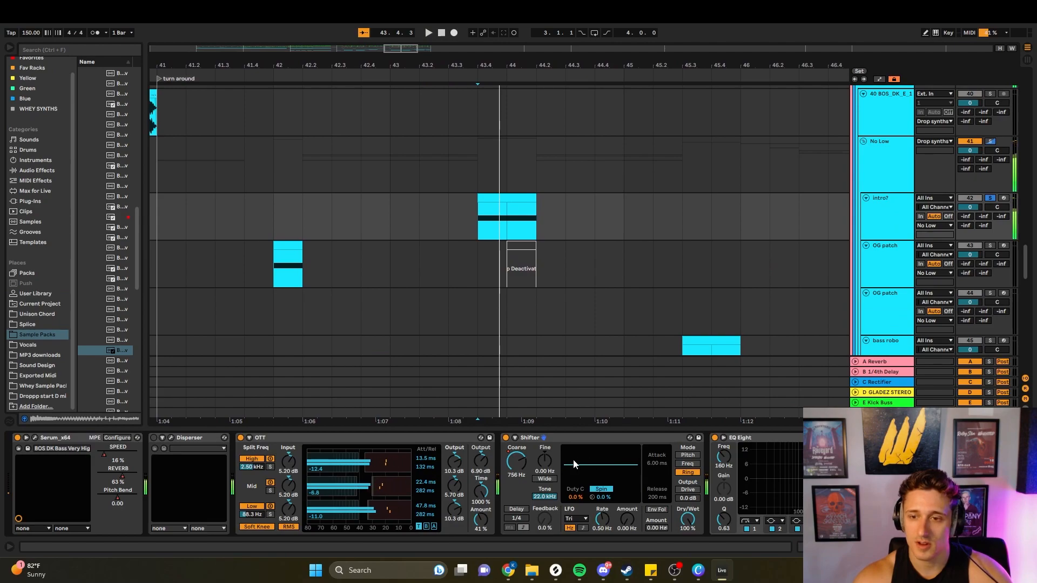
click(505, 438)
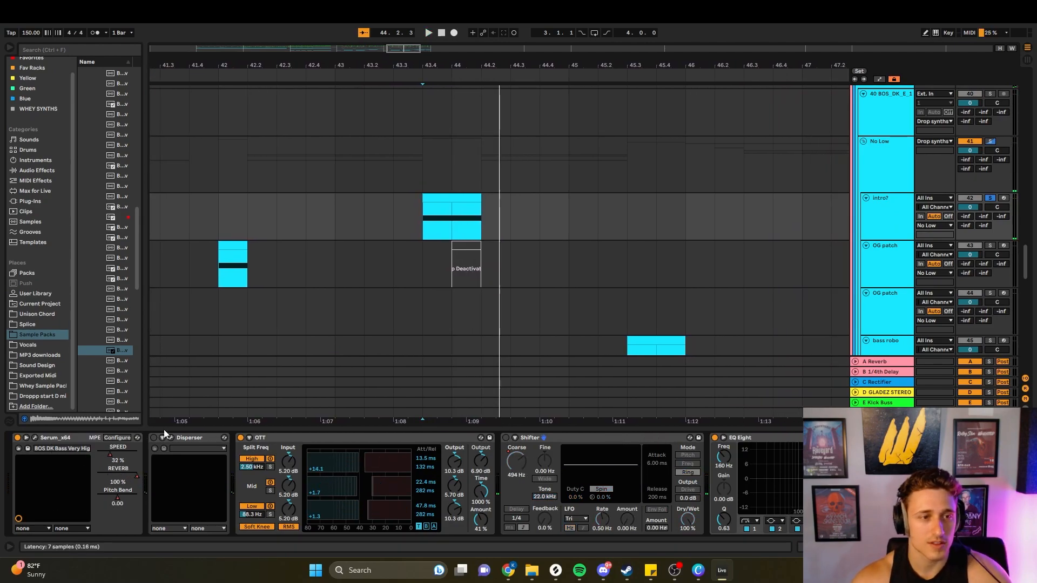
- Open the BOS_DK_Bass_Very_High preset in Serum, play its clip repeatedly from bar 43.4, and close Serum
click(35, 438)
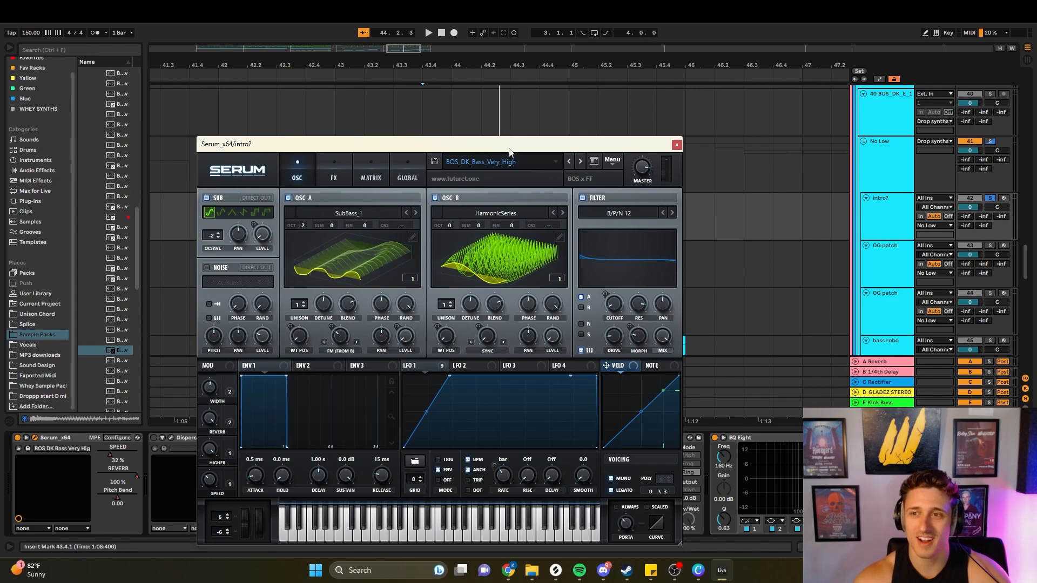
drag(542, 149, 365, 80)
key(space)
key(space)
key(space)
click(500, 75)
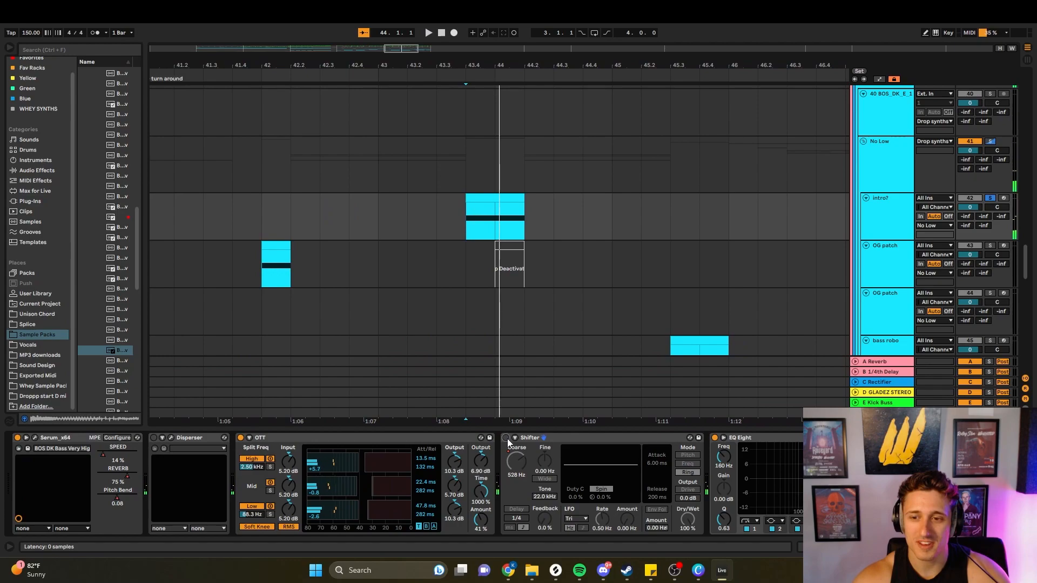
key(space)
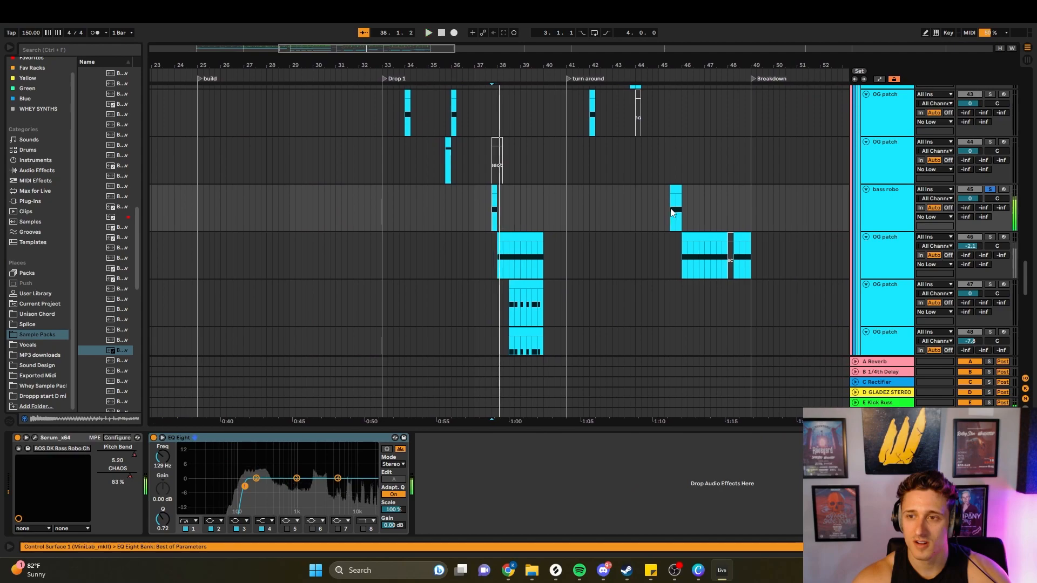
- Play the soloed bass robo clip from bar 45.3
click(670, 209)
key(space)
key(space)
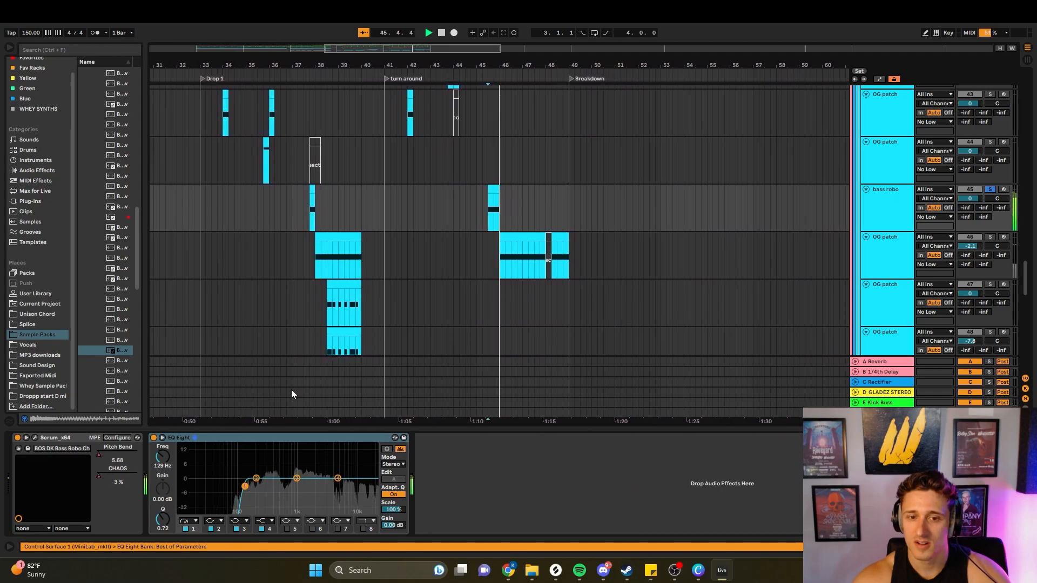
- Replay the soloed bass robo clip and stop at bar 46
key(space)
key(space)
scroll(505, 281, up, 2)
key(space)
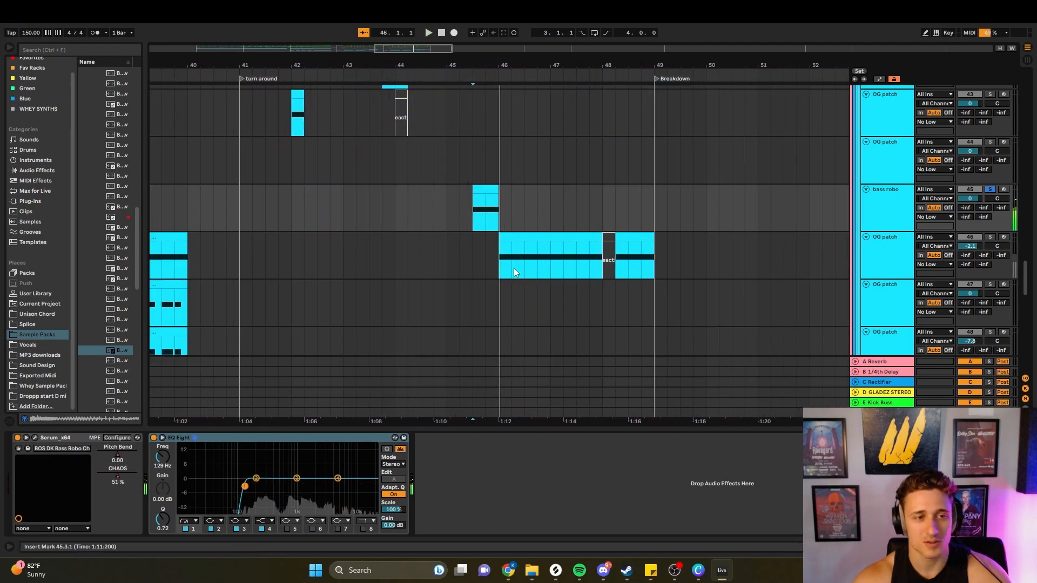
- Solo the OG patch track with the long clip before the Breakdown and play it from bar 46
click(498, 264)
key(s)
key(space)
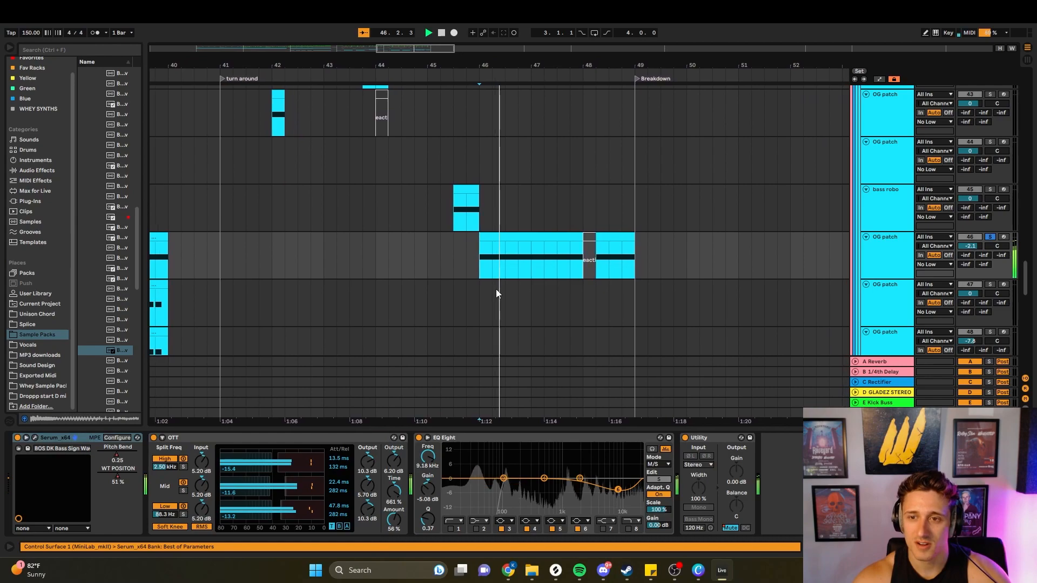
- Solo the 49 Serum_x64 track, open its BOS_DK_Bass_Zip_Coat preset, play its clip repeatedly from bar 46.2, and close Serum
scroll(495, 295, down, 5)
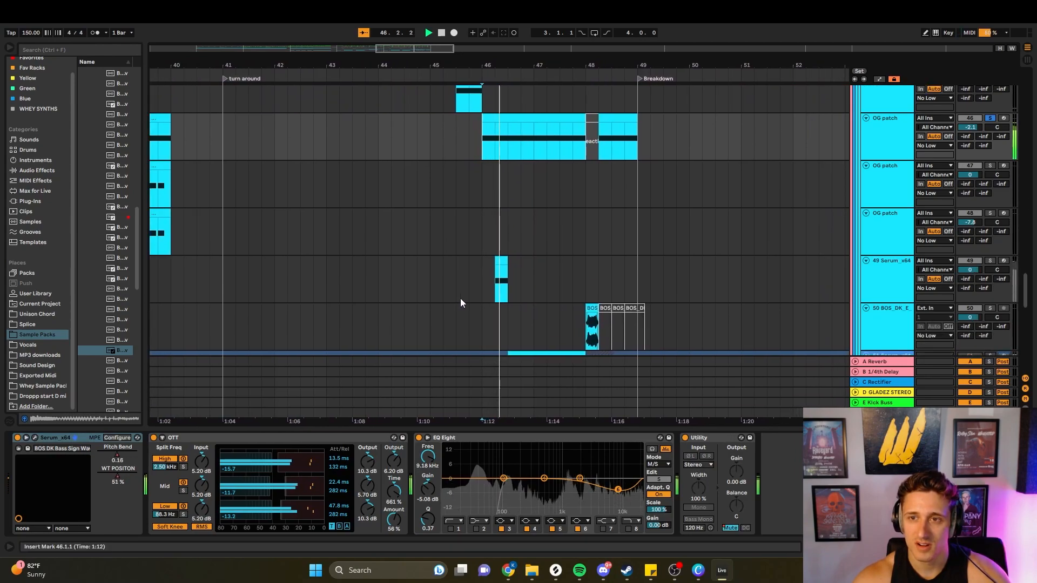
click(460, 298)
key(s)
click(35, 437)
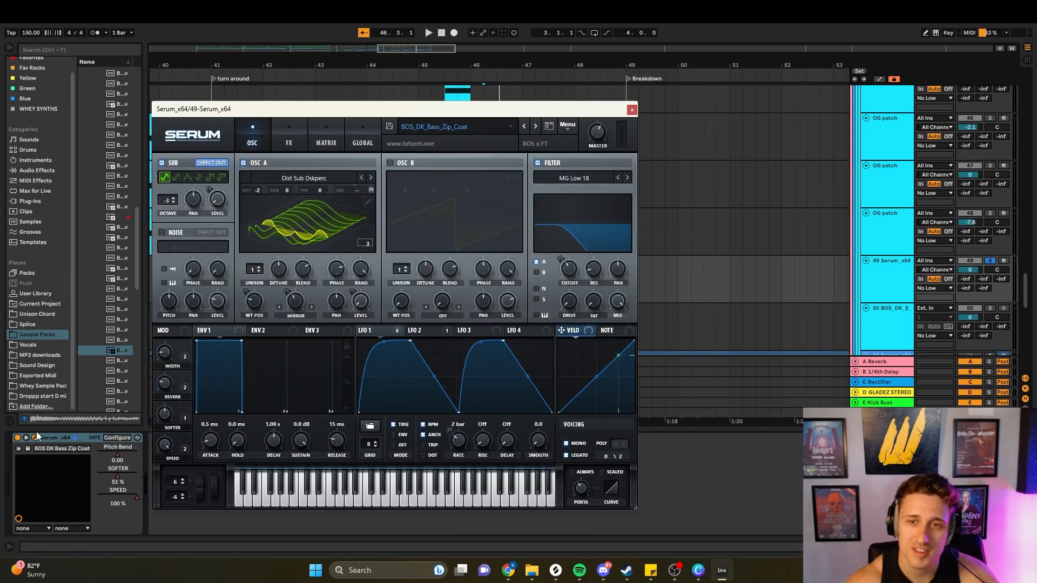
key(space)
key(space)
key(space)
key(space)
click(632, 110)
scroll(389, 160, up, 1)
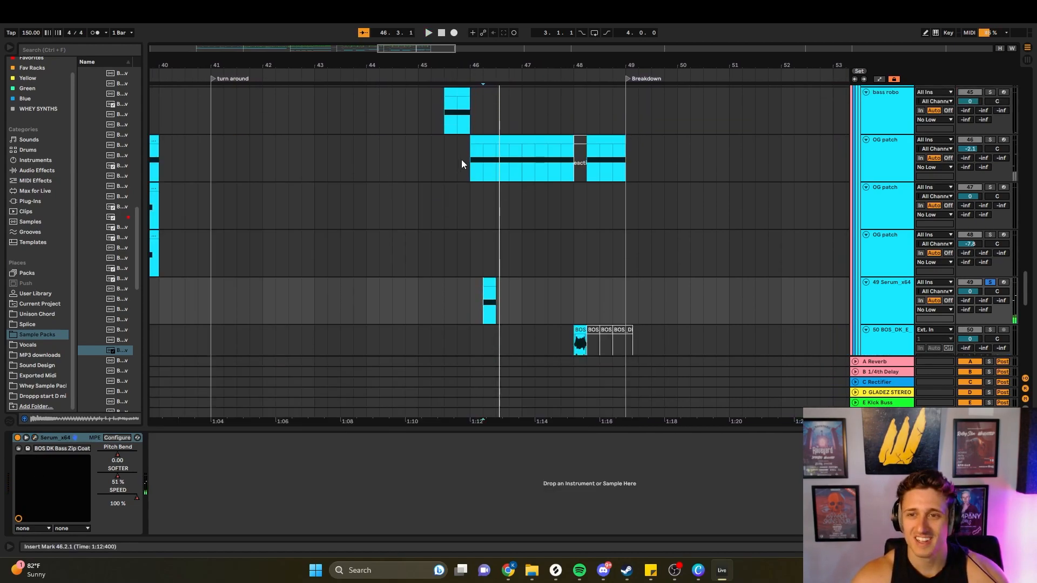
- Unfold the 51 Serum_x64 track below the BOS_DK audio track, solo it and play its clip from bar 46.3
click(463, 160)
key(s)
scroll(492, 128, down, 5)
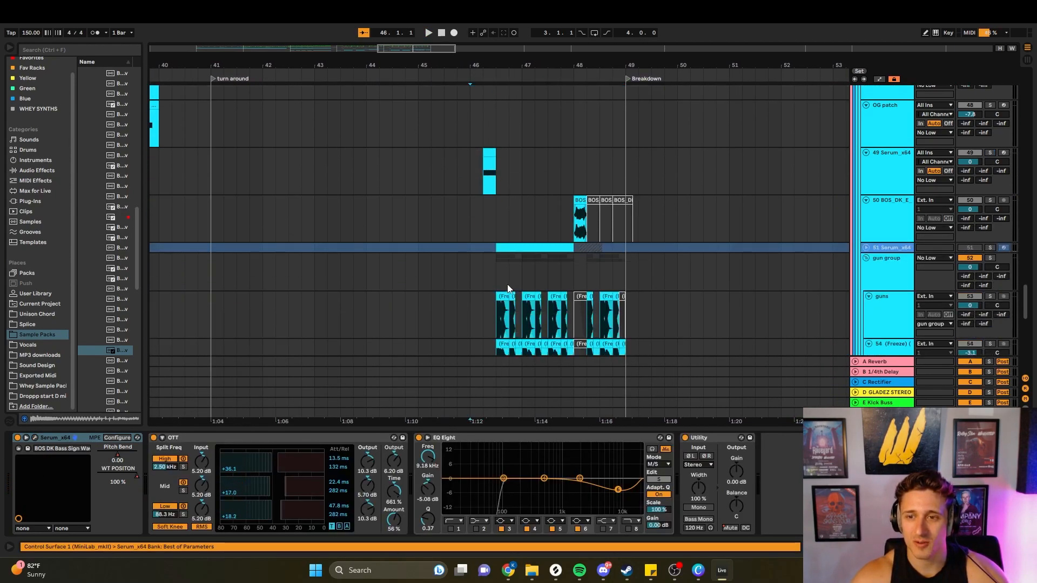
scroll(701, 198, right, 5)
click(867, 171)
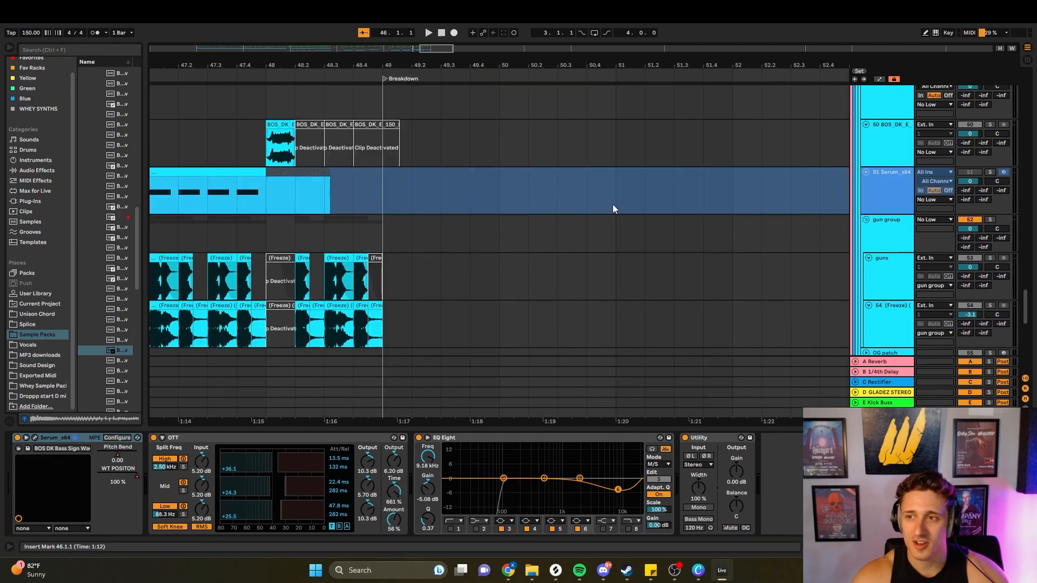
scroll(654, 201, left, 5)
click(877, 189)
right_click(877, 189)
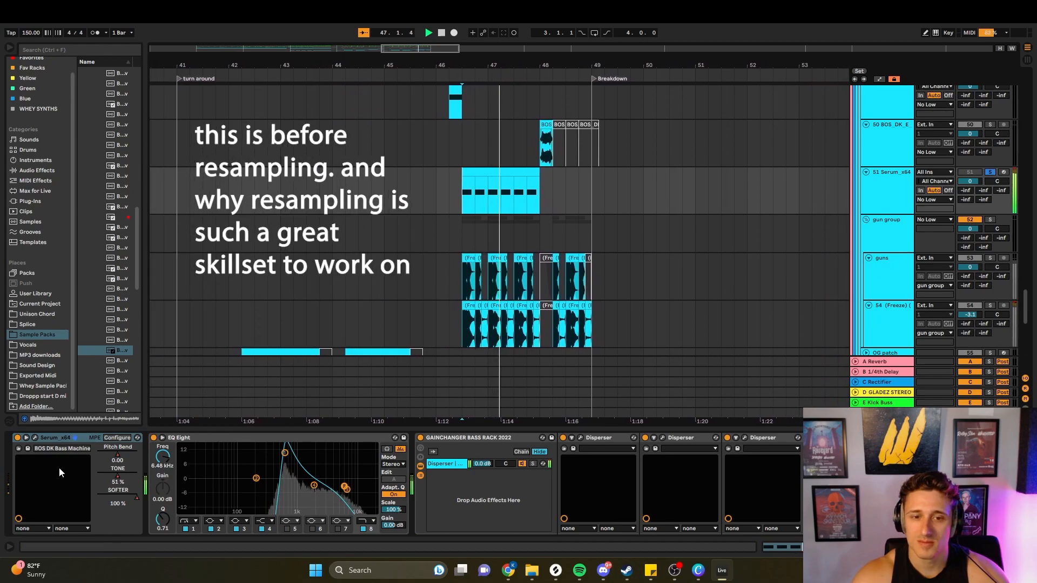
key(space)
scroll(591, 279, up, 3)
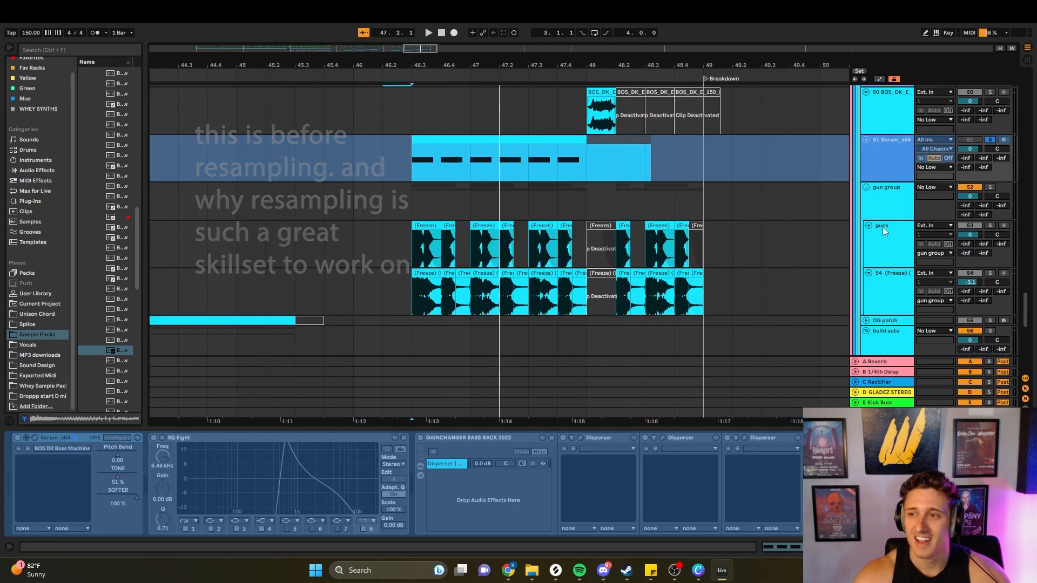
- Show the gun group and guns device chains and play the soloed guns track from bar 46.3
click(882, 227)
click(883, 198)
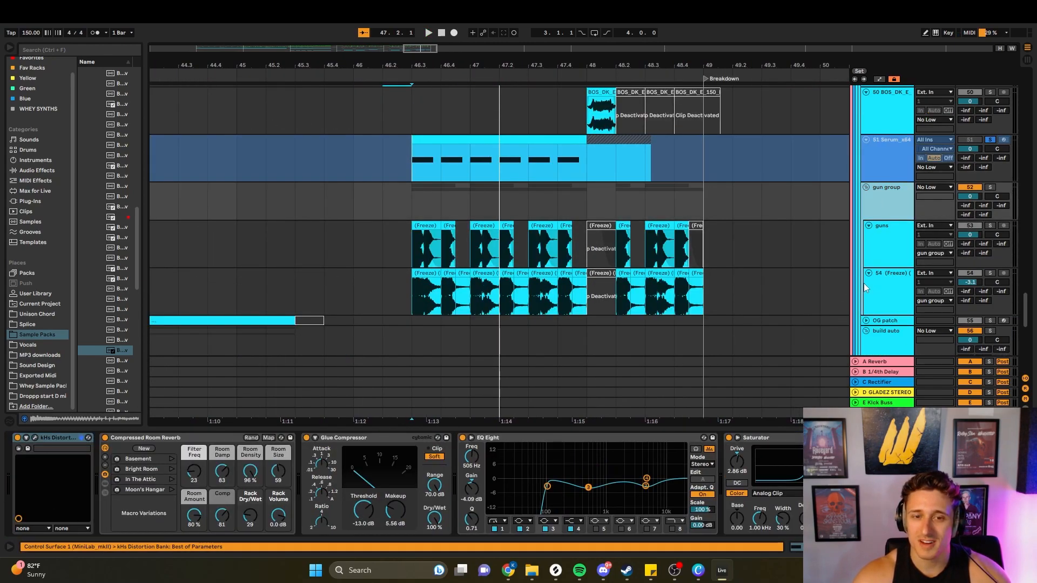
click(405, 254)
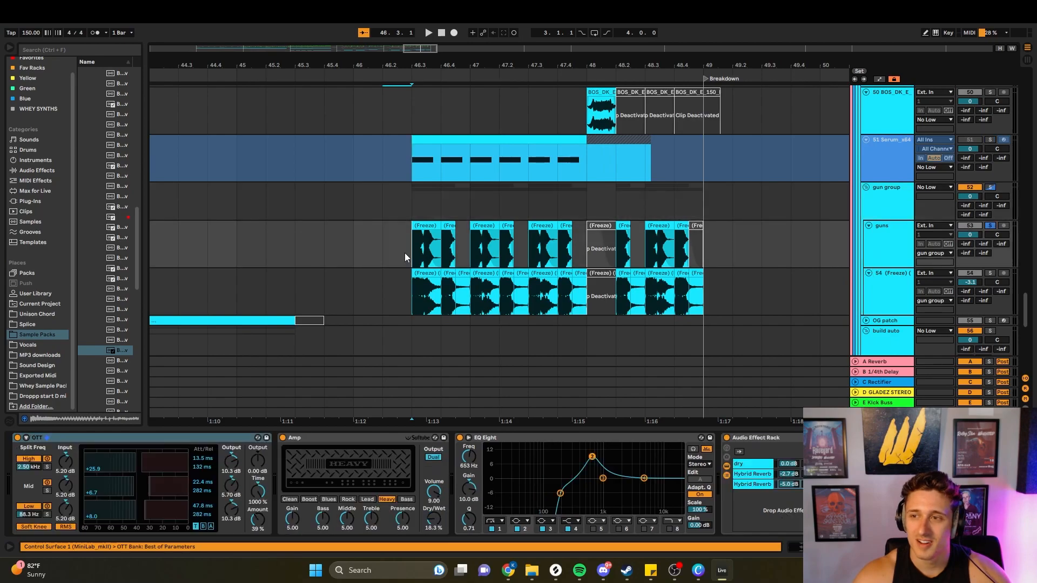
key(space)
scroll(527, 294, down, 3)
key(space)
key(space)
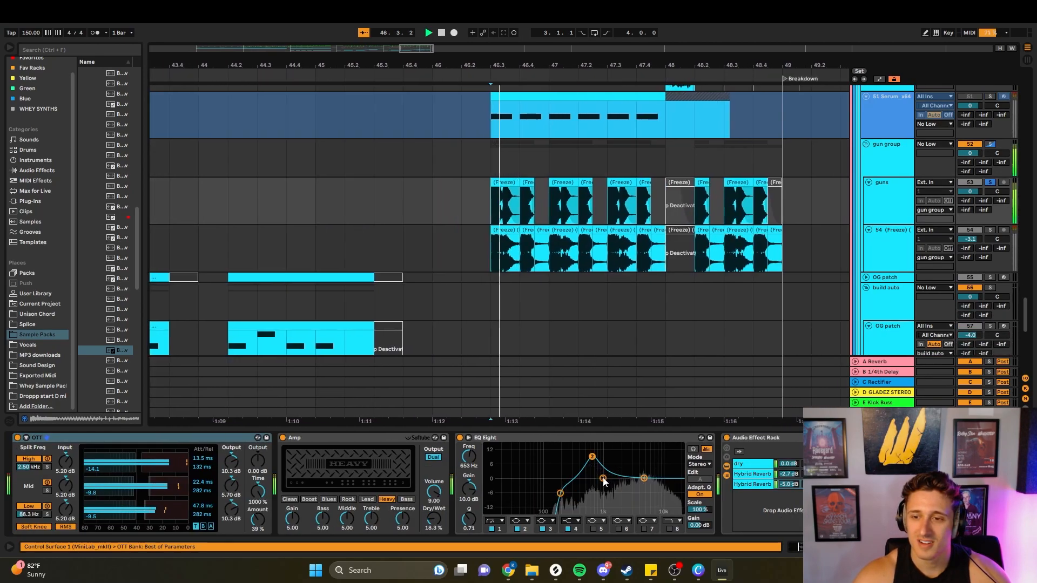
key(space)
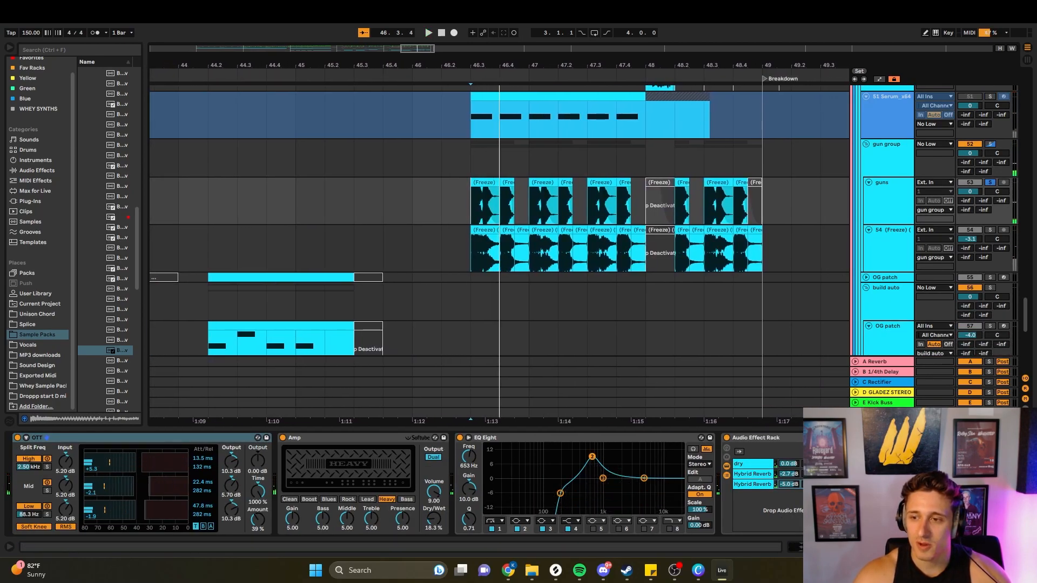
- Group the guns track's devices from OTT through Kick Tight into one Audio Effect Rack
scroll(405, 485, right, 10)
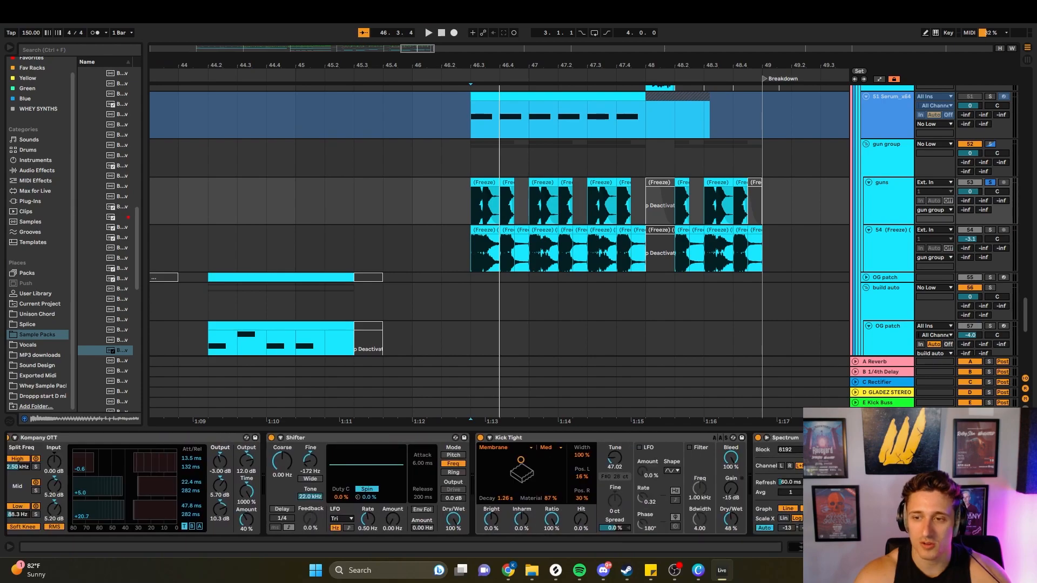
scroll(405, 484, left, 5)
click(729, 465)
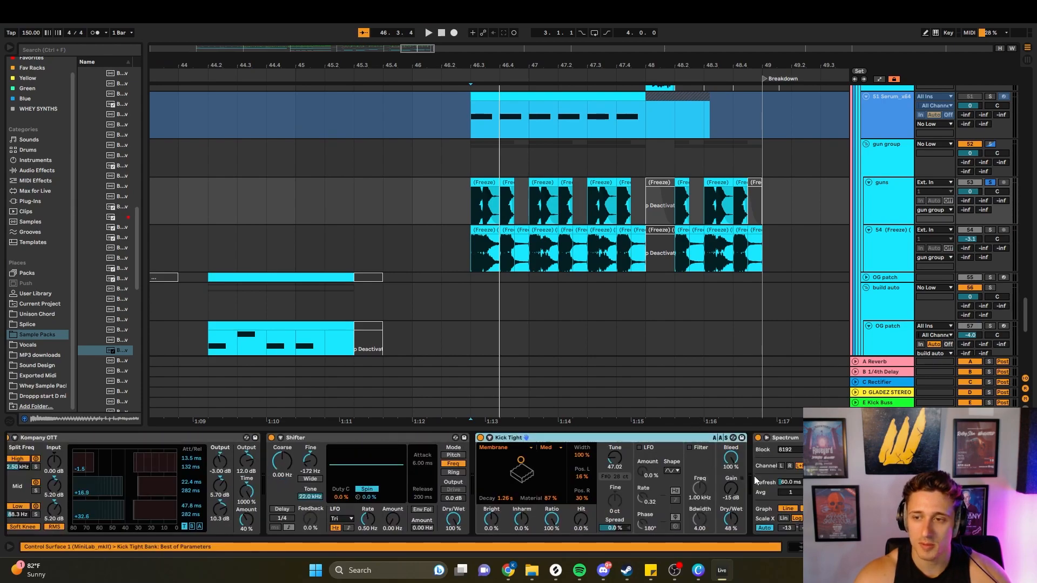
scroll(193, 455, left, 10)
click(129, 444)
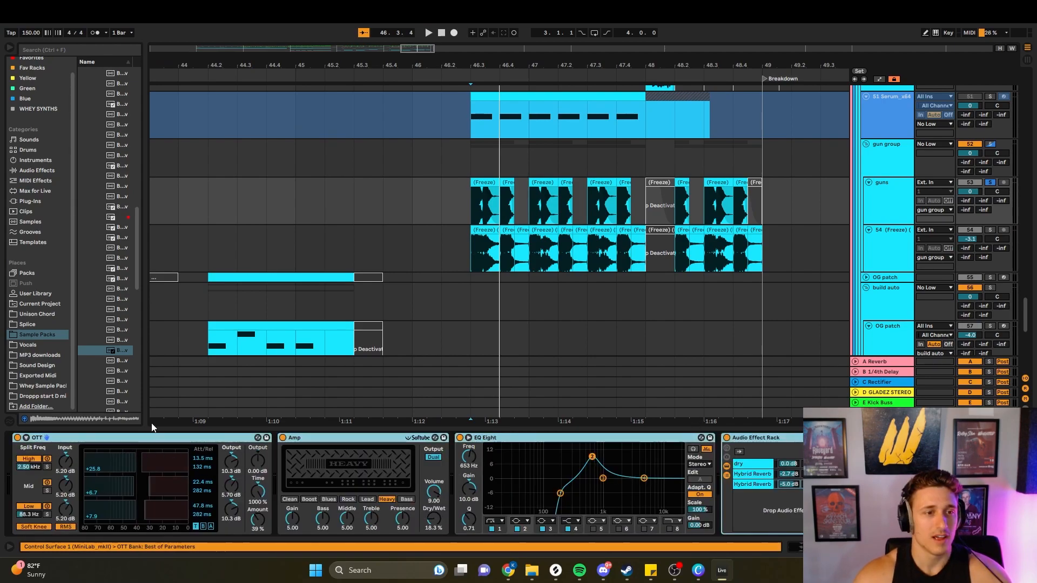
key(ctrl+g)
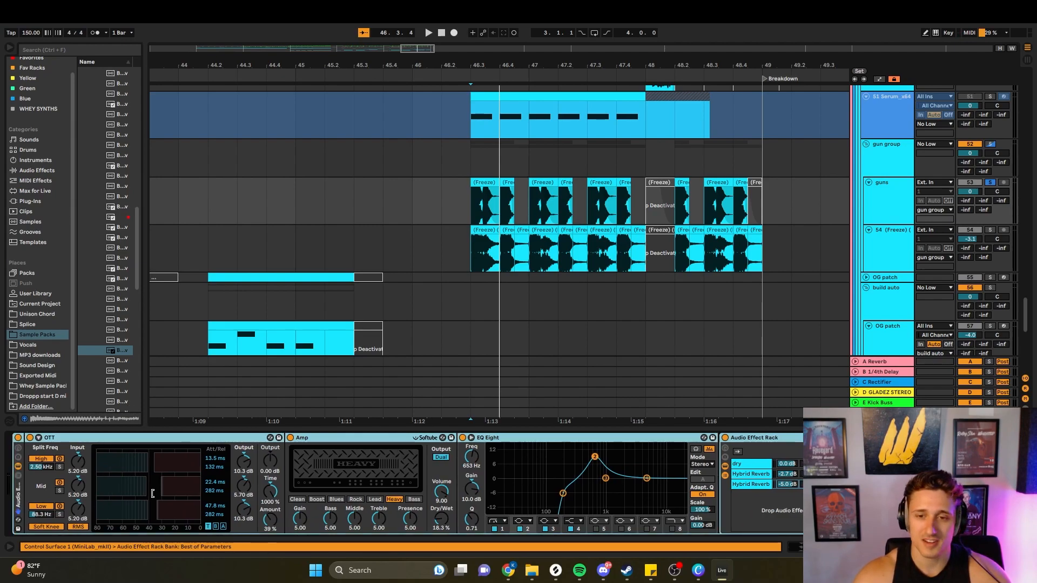
- Bypass the grouped guns devices, then re-enable OTT, Amp and EQ Eight one at a time while playing from bar 46.3
key(space)
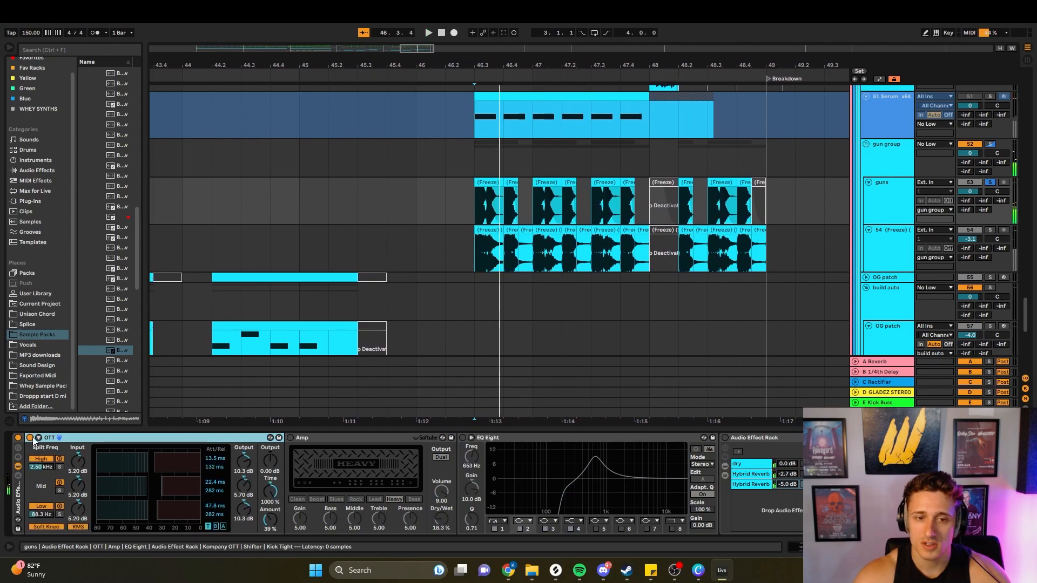
key(space)
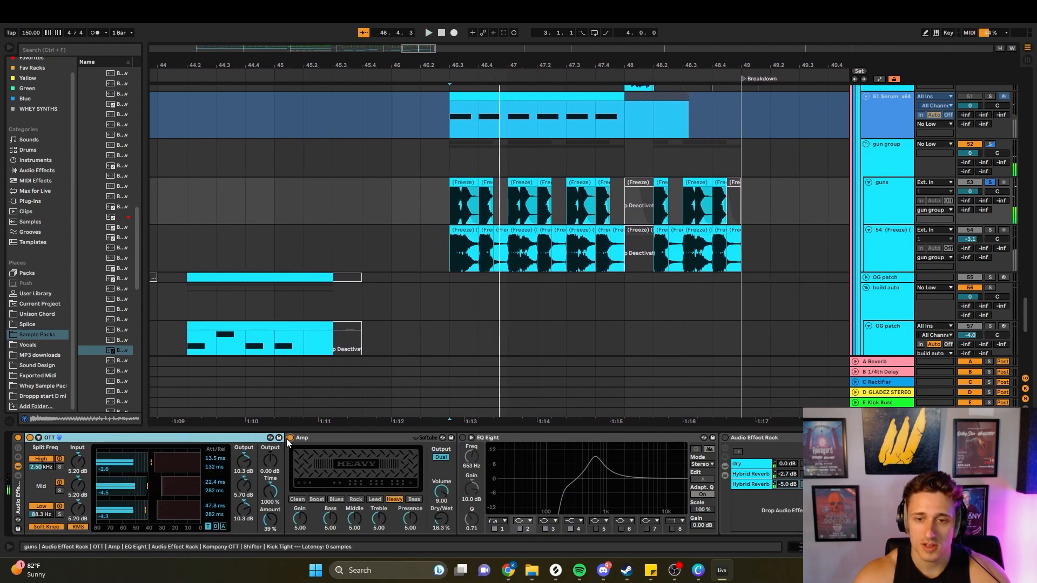
key(space)
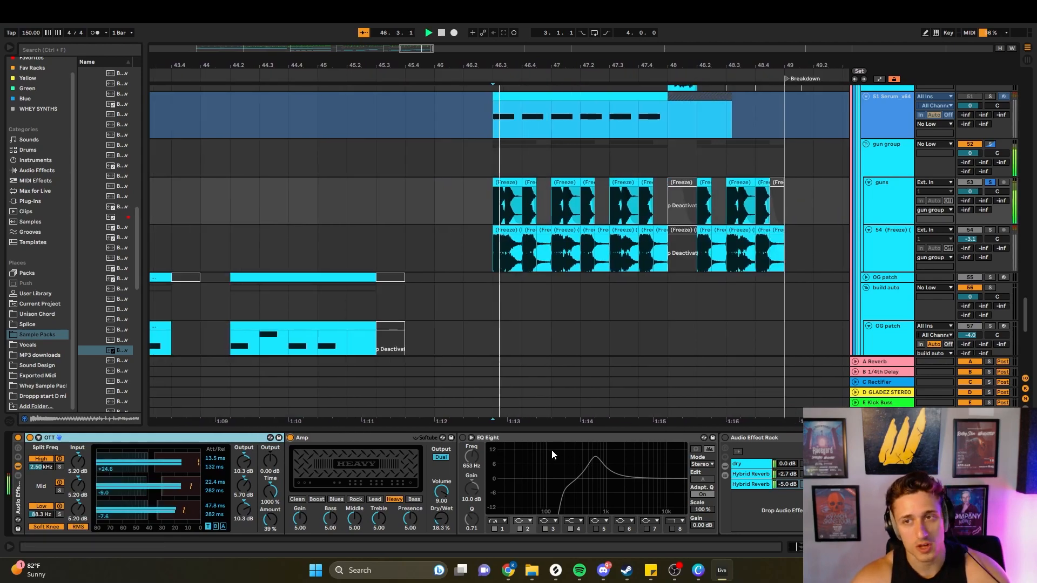
click(462, 437)
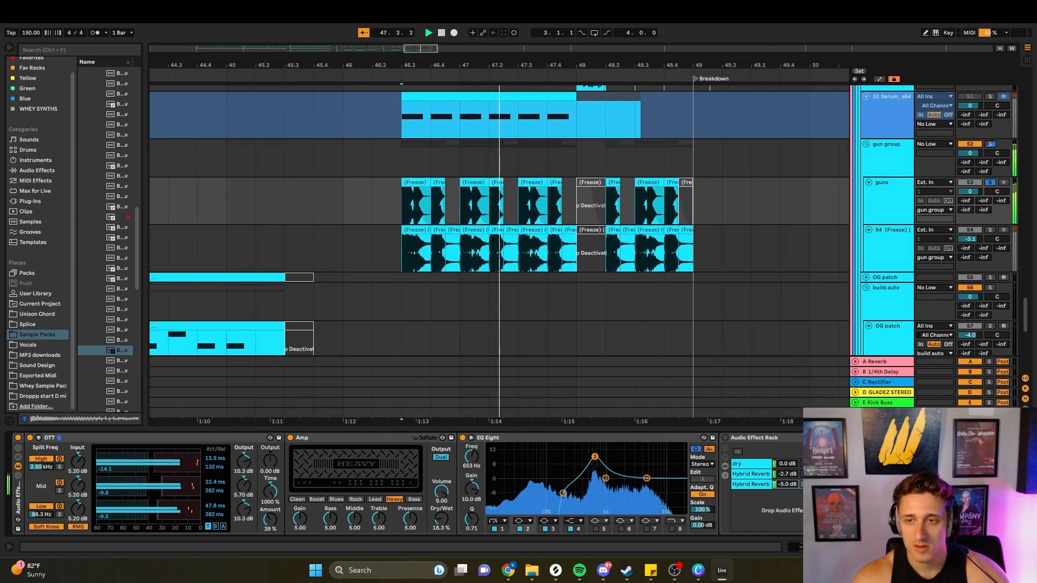
- Turn on the nested Audio Effect Rack, solo its dry chain and play the guns track from bar 46.3
scroll(685, 463, down, 5)
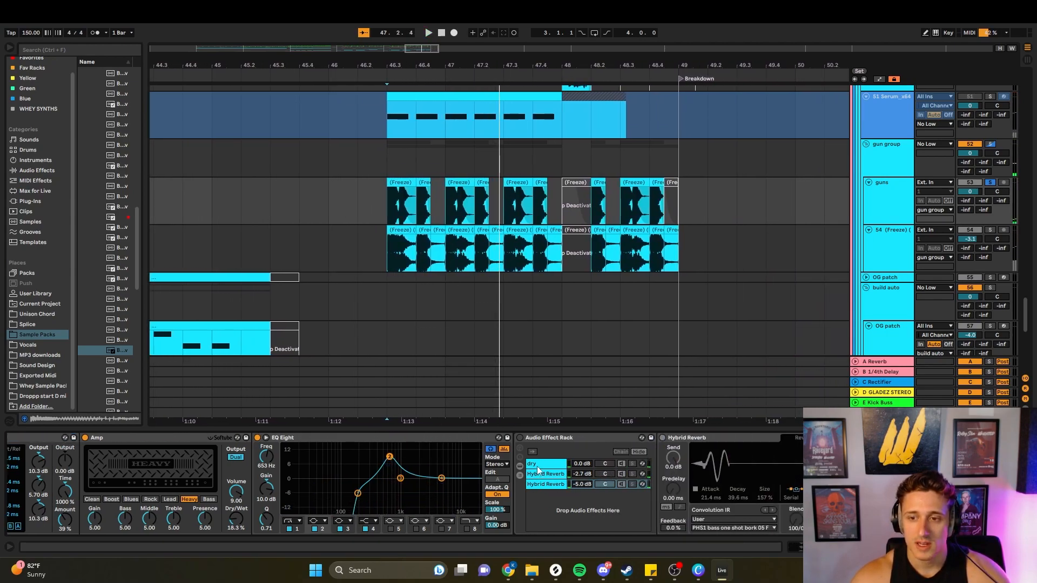
click(537, 466)
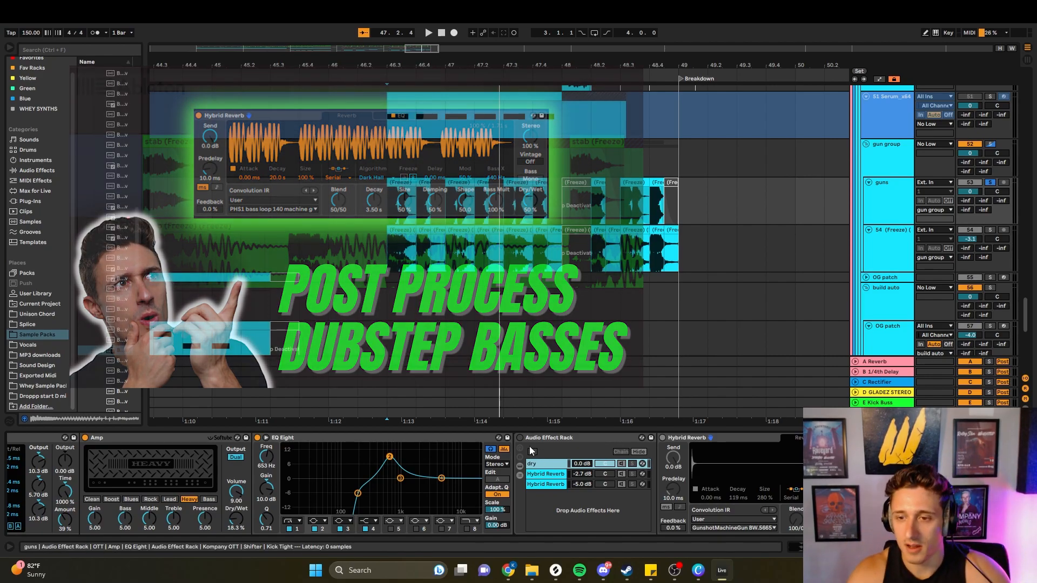
click(520, 438)
scroll(531, 468, down, 1)
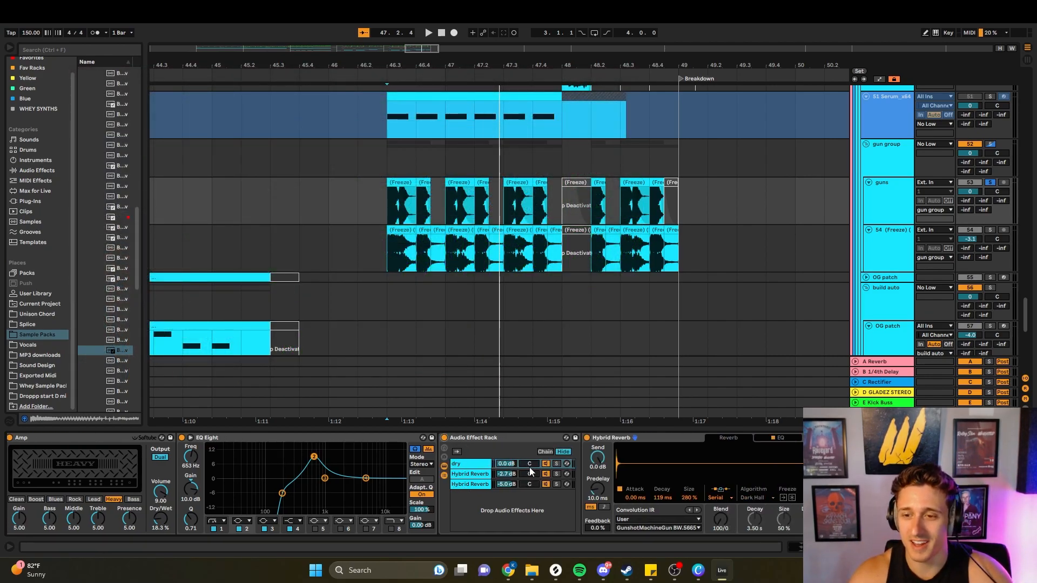
click(374, 205)
key(space)
key(space)
- Solo the Hybrid Reverb chain that uses the GunshotMachineGun impulse response and play the guns track through it
click(458, 474)
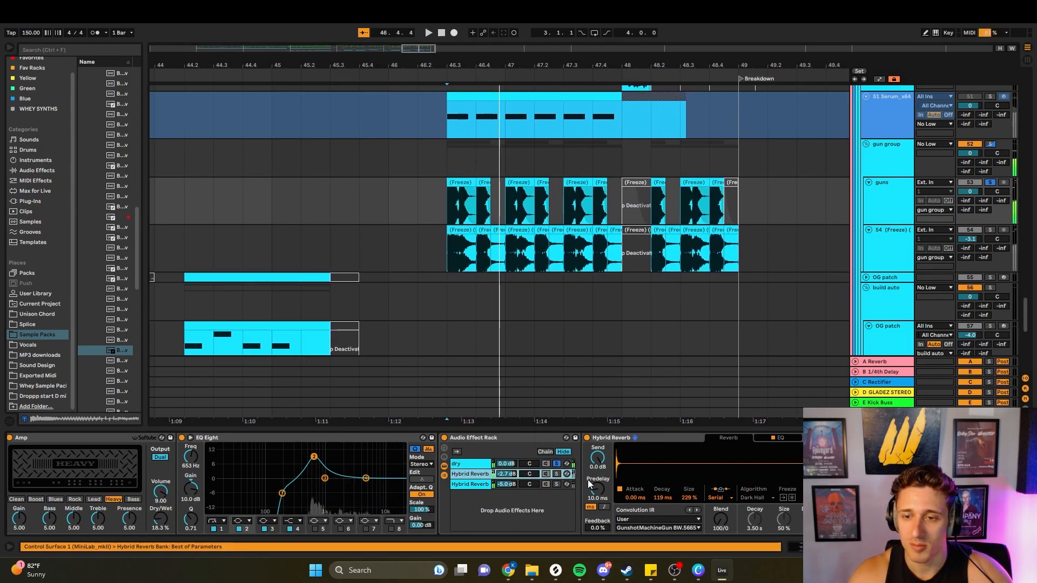
click(556, 474)
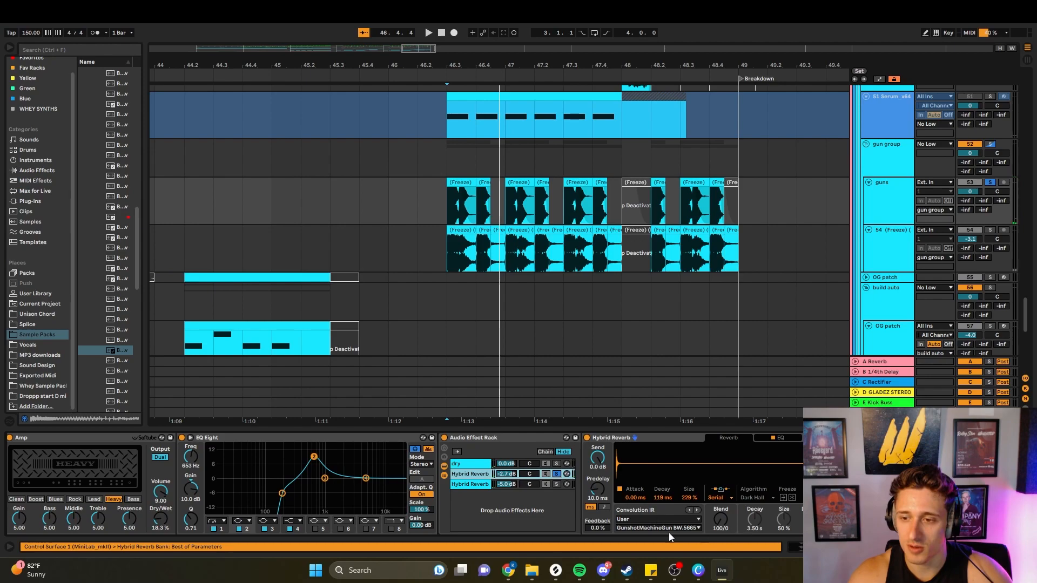
key(space)
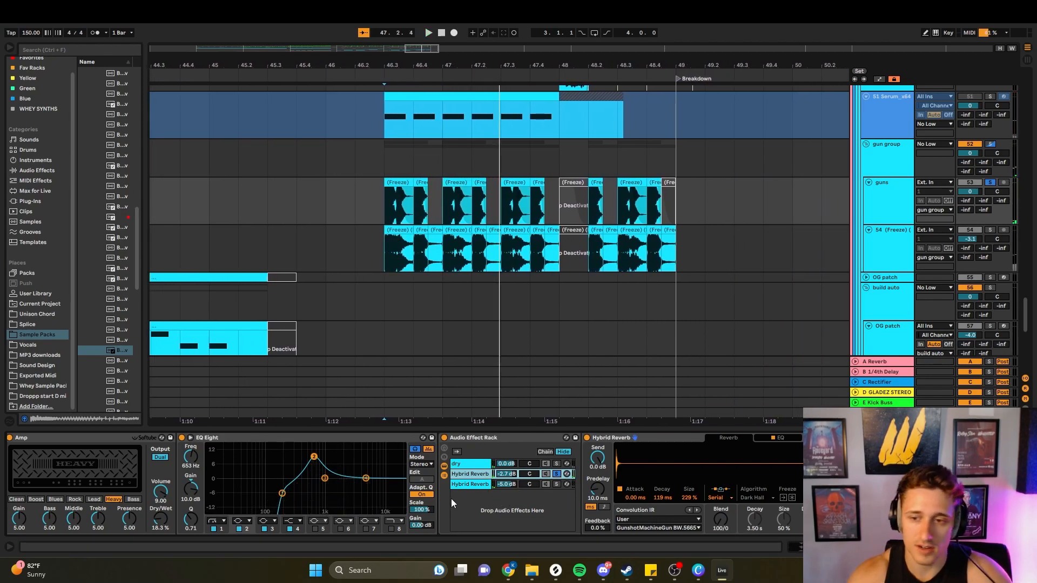
- Solo the Hybrid Reverb chain that uses the PHS1 bass one shot impulse response and play it repeatedly
click(548, 484)
click(557, 484)
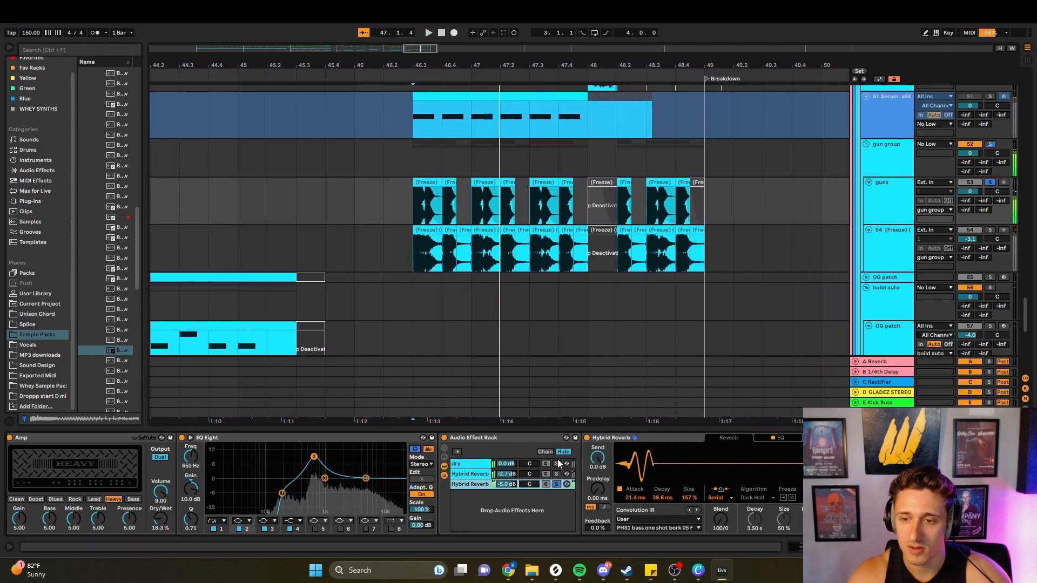
key(space)
key(space)
key(space)
key(space)
key(space)
key(space)
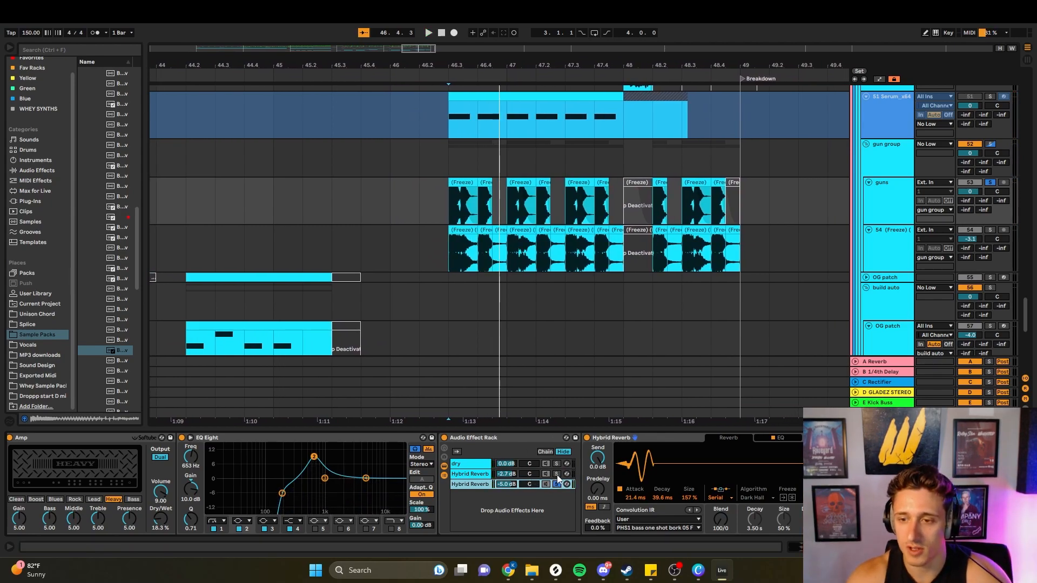
- Unsolo the last Hybrid Reverb chain and play the guns track through all three rack chains together
click(558, 485)
key(space)
scroll(659, 514, right, 5)
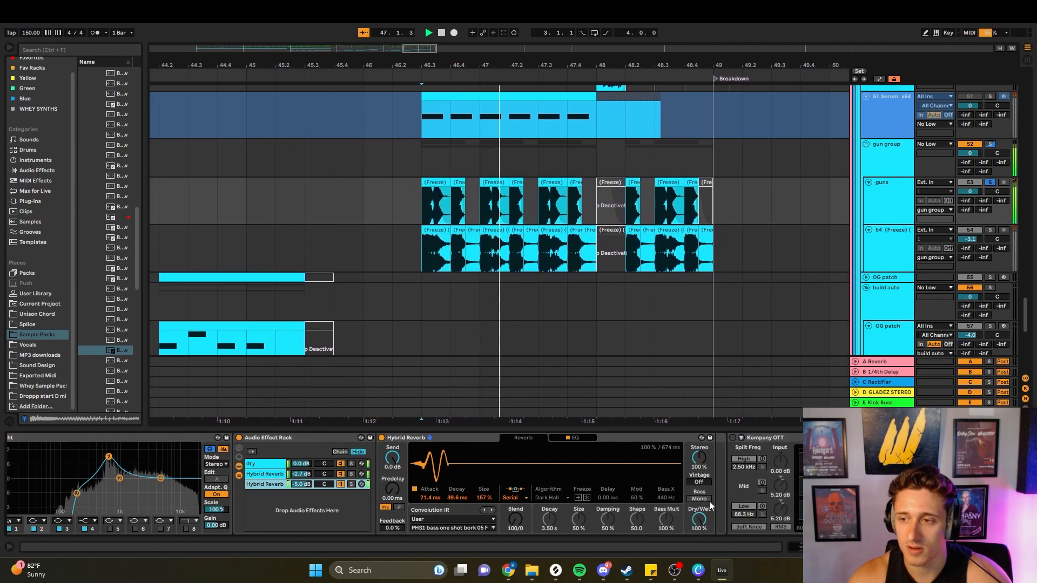
key(space)
- Turn on Kompany OTT after the reverb rack and play the guns track from bar 46.3
scroll(695, 455, right, 3)
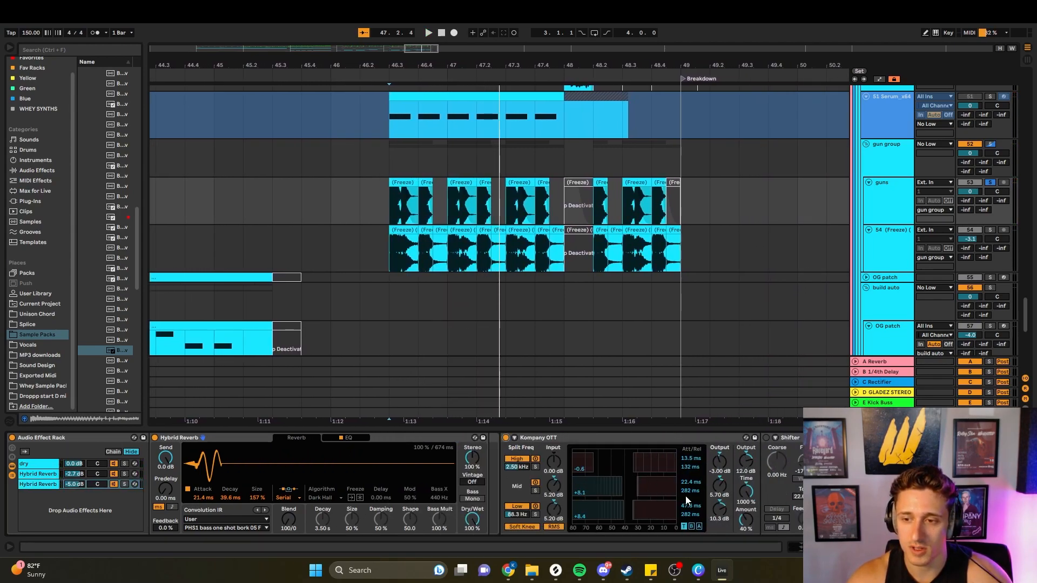
key(space)
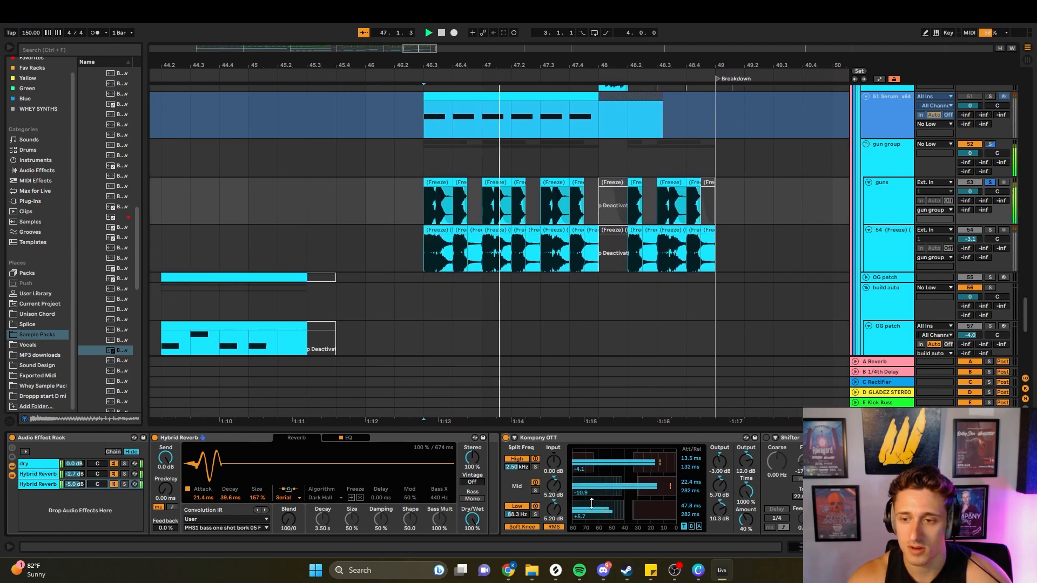
key(space)
- Turn on the Shifter and Kick Tight at the end of the guns chain while playing the track
scroll(780, 474, right, 3)
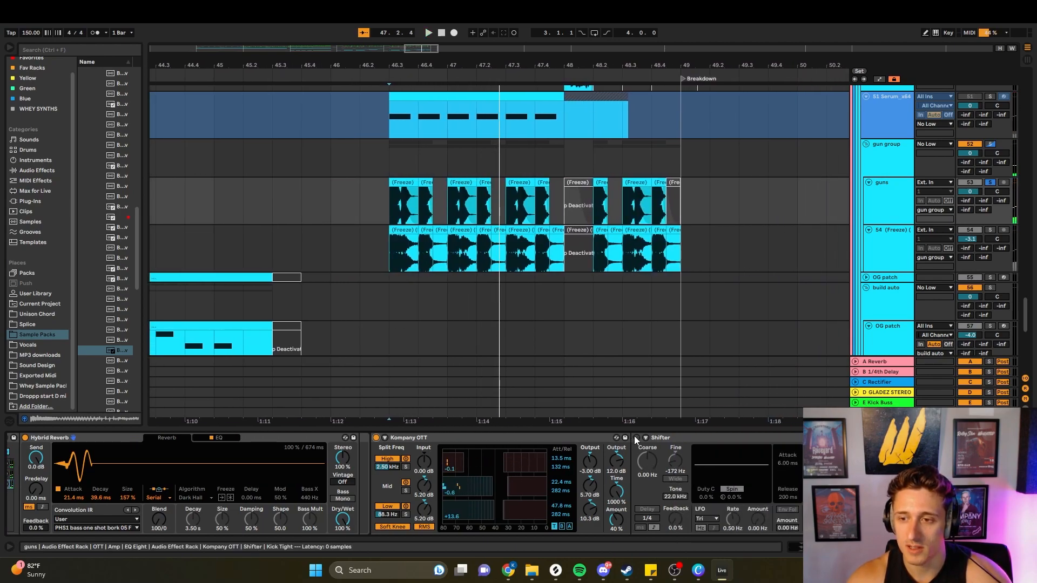
scroll(676, 457, right, 3)
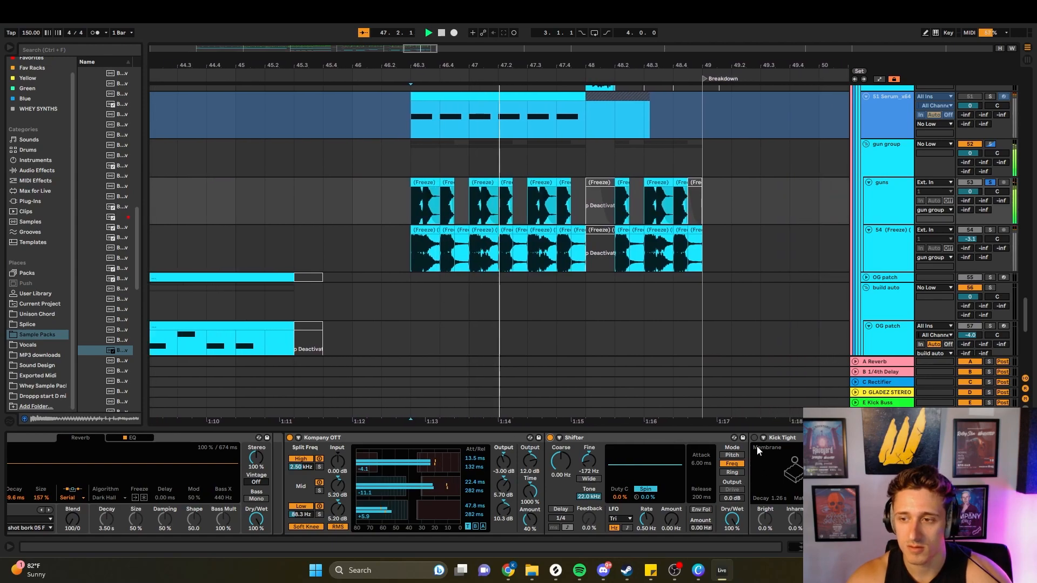
scroll(786, 511, right, 3)
key(space)
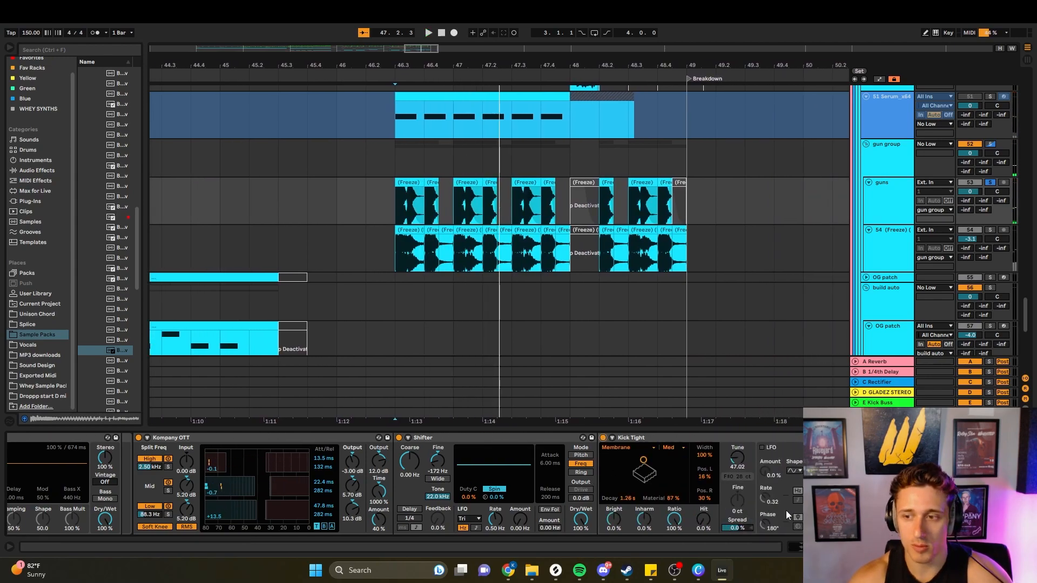
- Play the guns track through the full device chain and bring up the gun group's own effect chain
scroll(765, 478, right, 3)
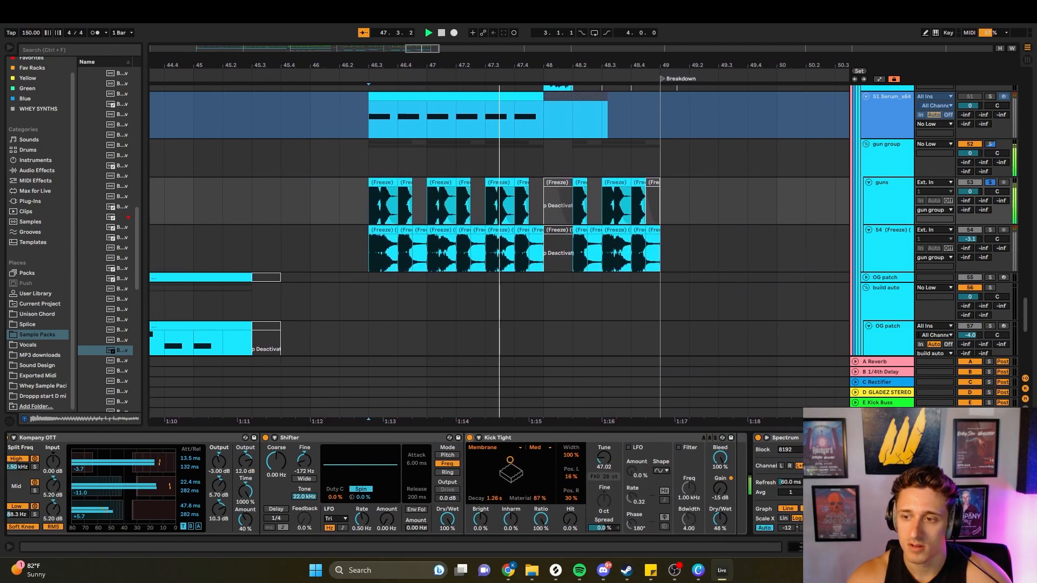
key(space)
key(space)
key(space)
click(876, 156)
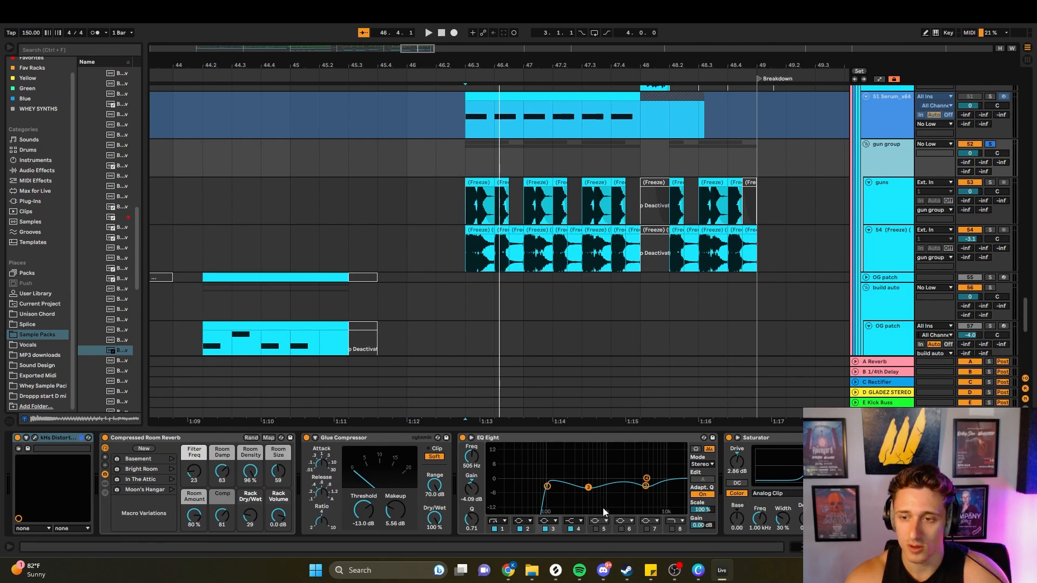
- Solo track 54 below the guns and play it while toggling its Hybrid Reverb and Shifter for comparison
click(878, 257)
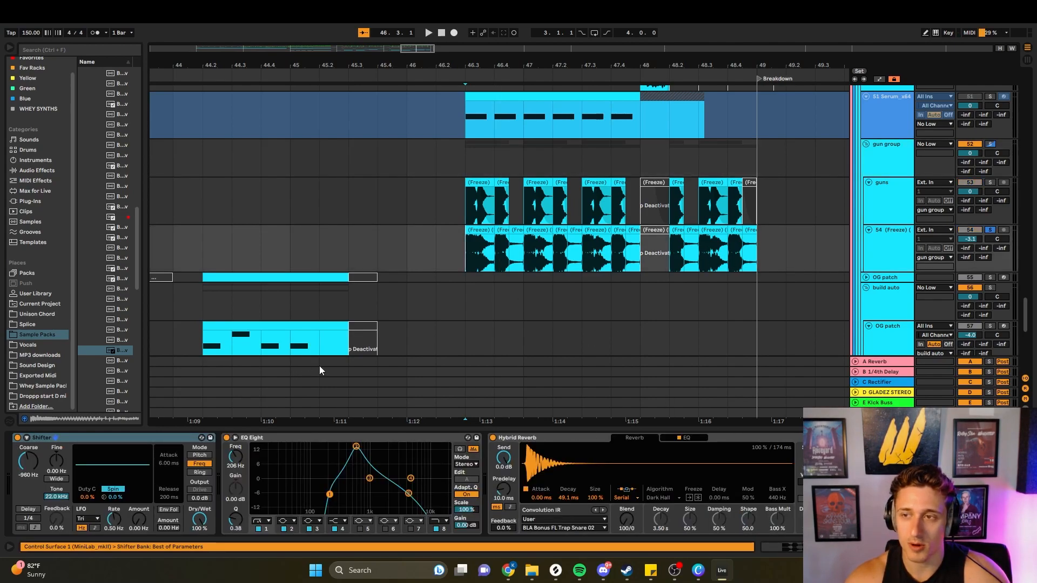
key(space)
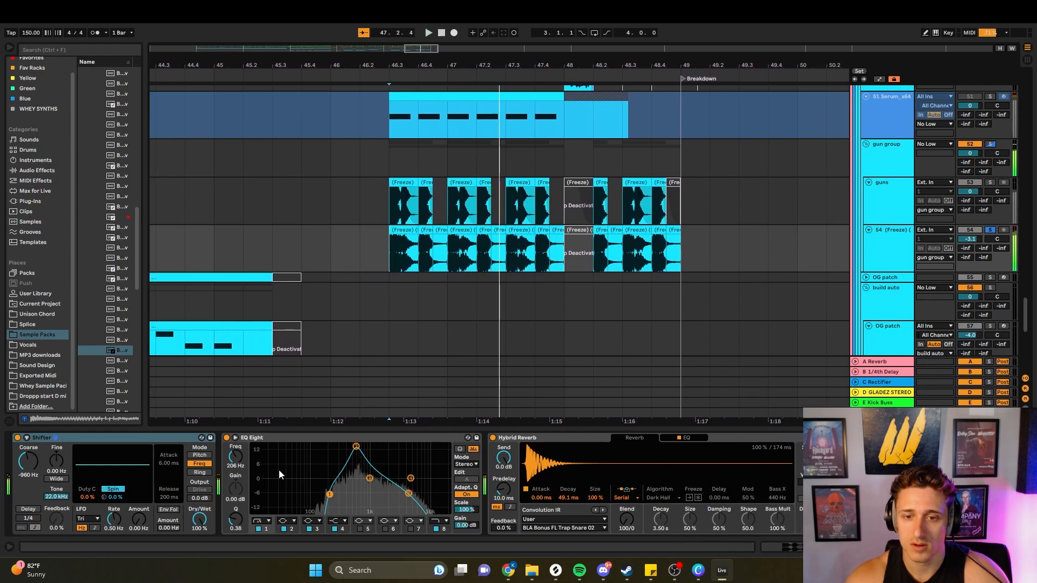
click(494, 438)
click(494, 438)
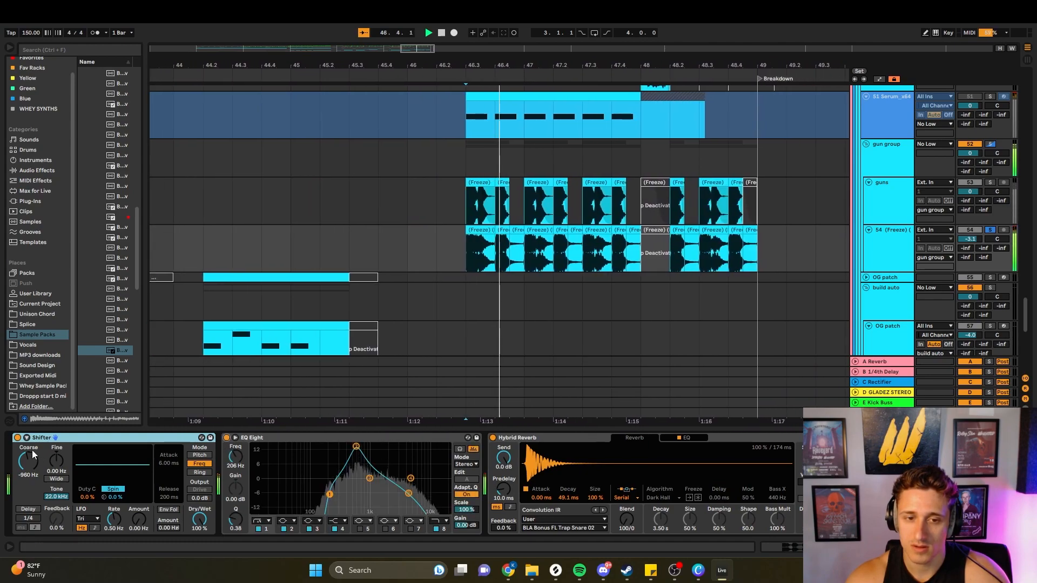
click(18, 438)
click(18, 438)
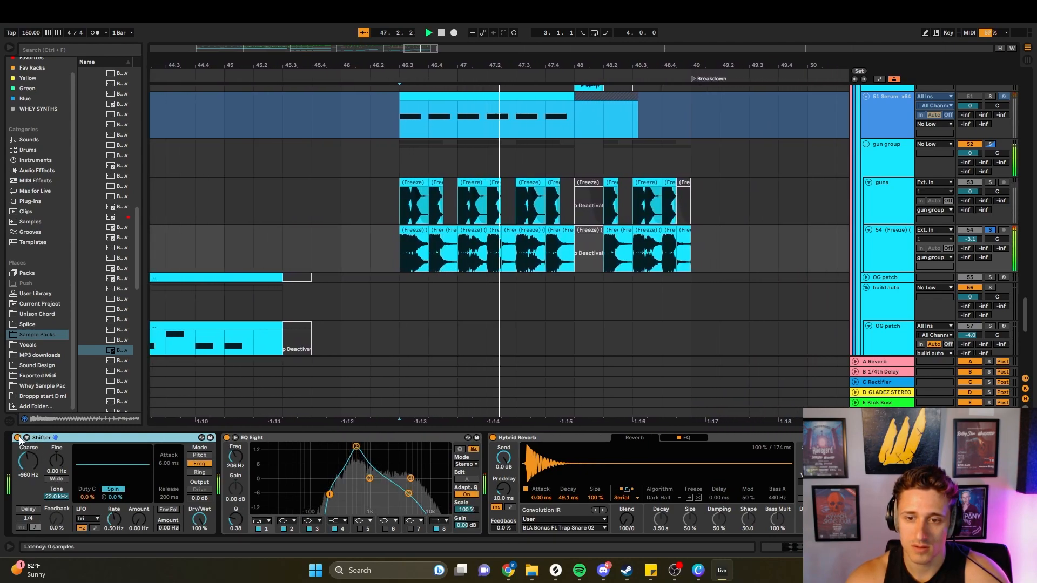
- Unsolo the gun group and play the arrangement from bar 46.3
click(990, 144)
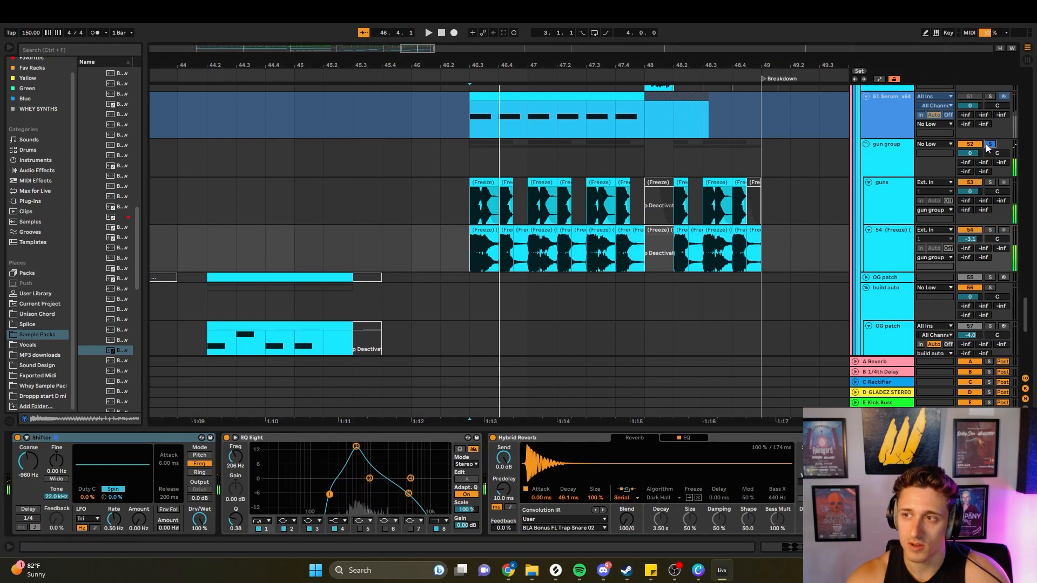
key(space)
scroll(509, 334, down, 10)
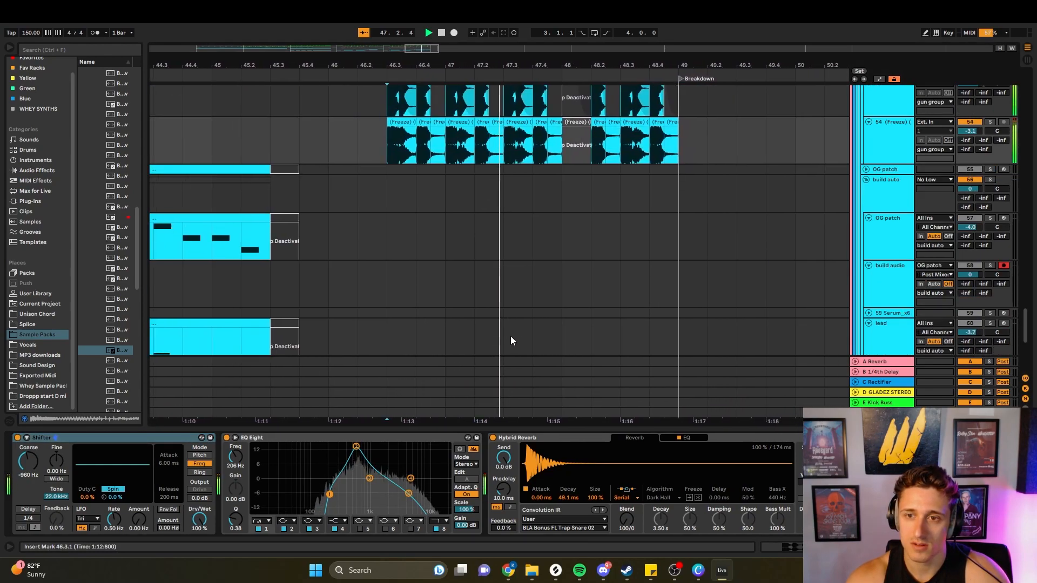
key(space)
- Solo the Whey Sub track in the sub group and play its pattern from bar 46.3
click(333, 283)
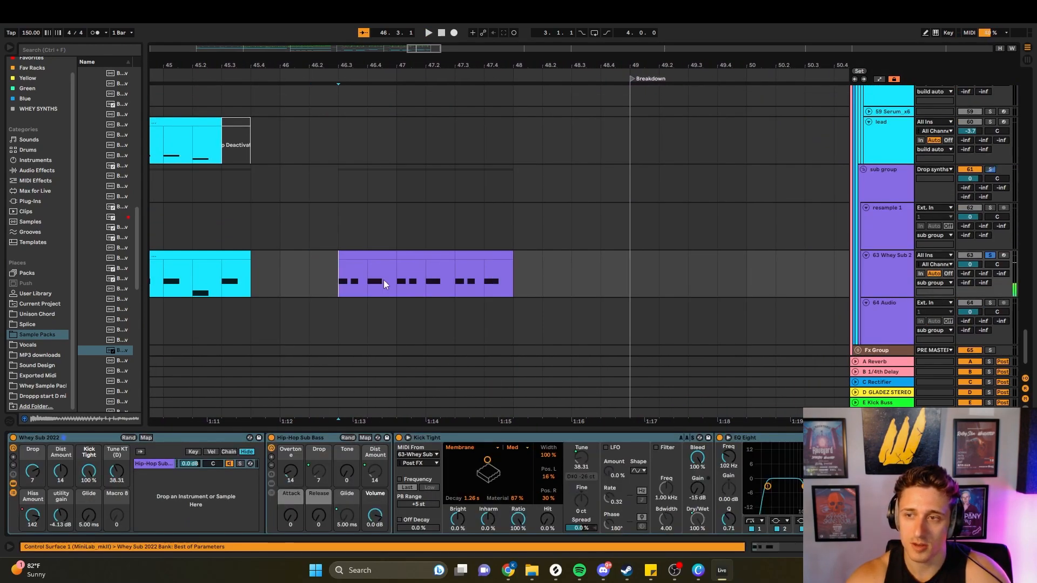
scroll(389, 286, up, 3)
key(space)
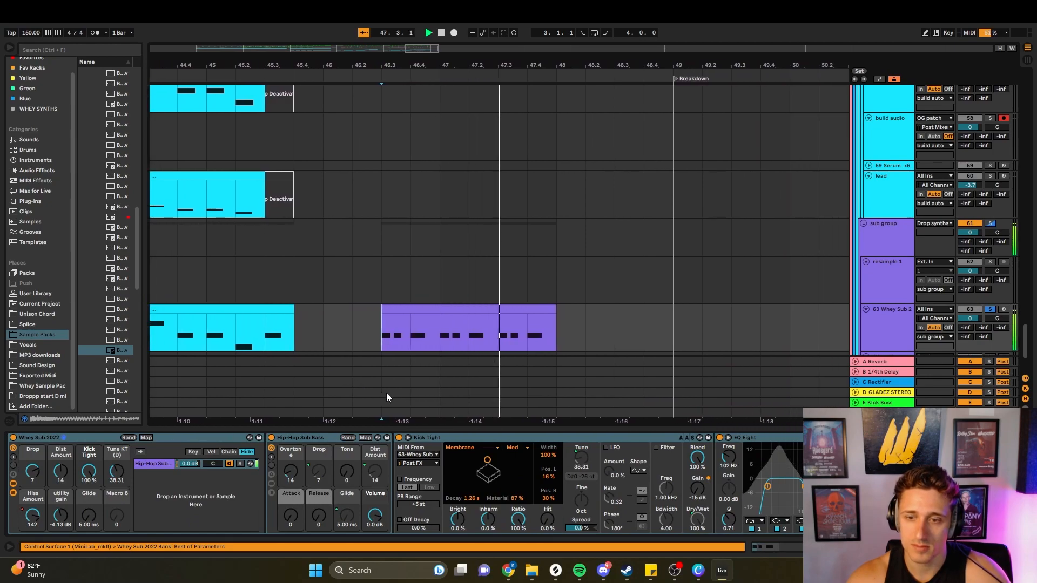
scroll(378, 378, up, 5)
scroll(372, 197, up, 3)
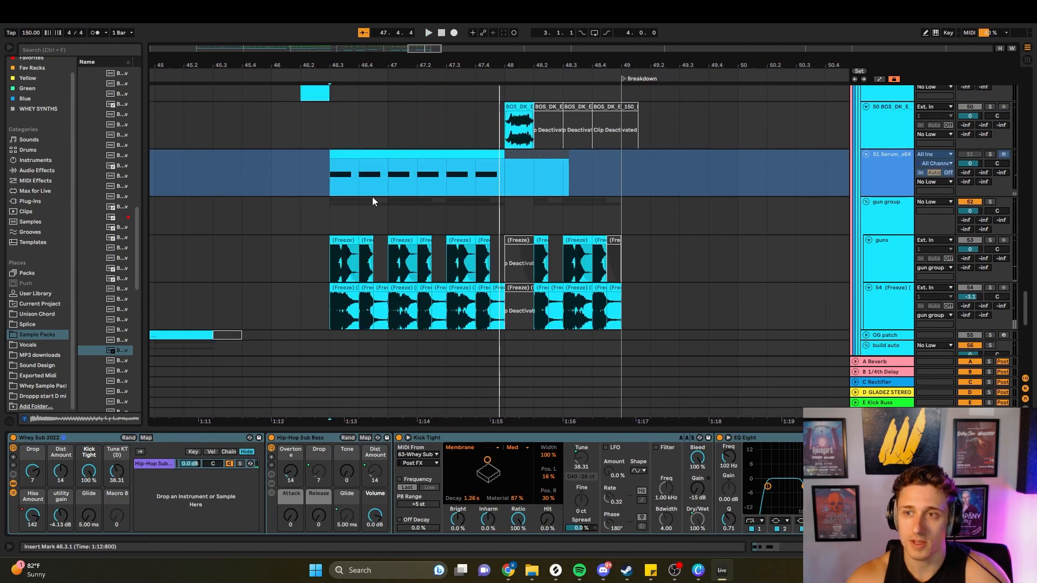
- Solo the BOS_DK_E_150_Bass_One_Shot_Error track and play its clip from bar 48
scroll(382, 194, down, 3)
scroll(439, 178, up, 4)
scroll(441, 178, up, 3)
scroll(442, 177, up, 4)
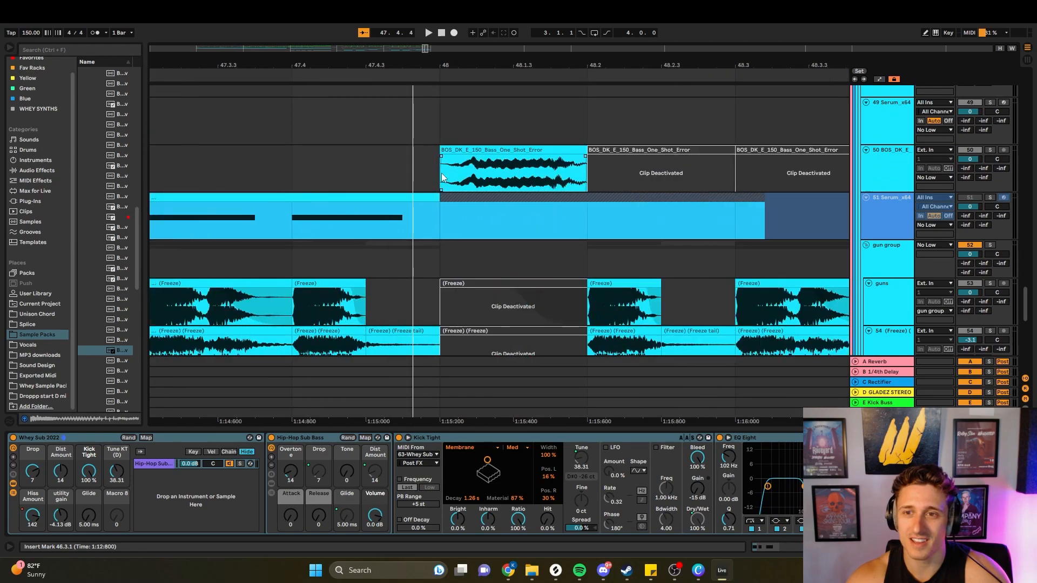
click(442, 174)
key(s)
key(space)
scroll(490, 188, down, 4)
scroll(480, 192, down, 4)
- Unsolo the Error one shot track and play the end of the turn around from bar 45.2 in the full mix
key(s)
key(space)
click(414, 180)
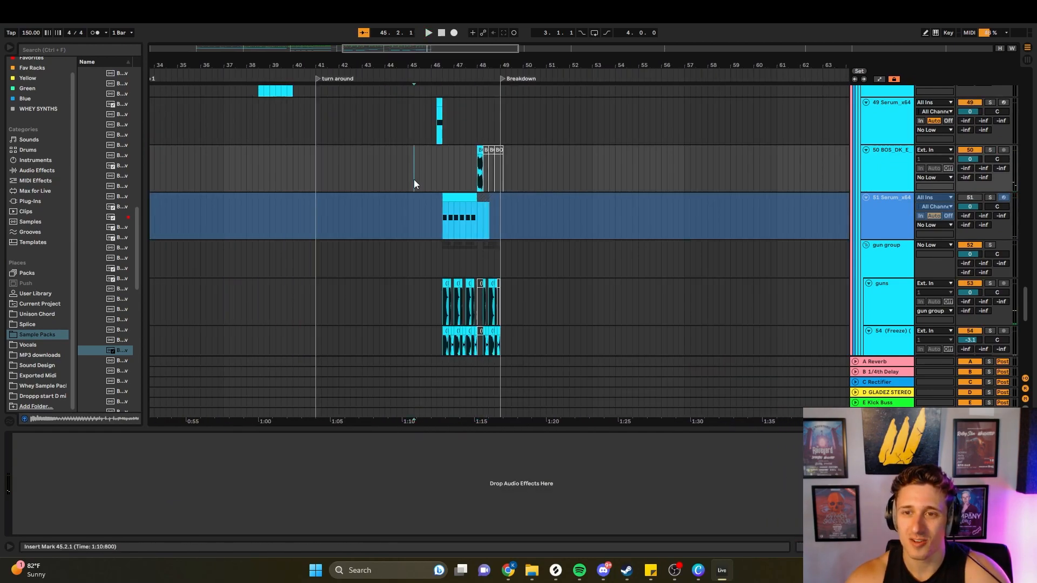
key(space)
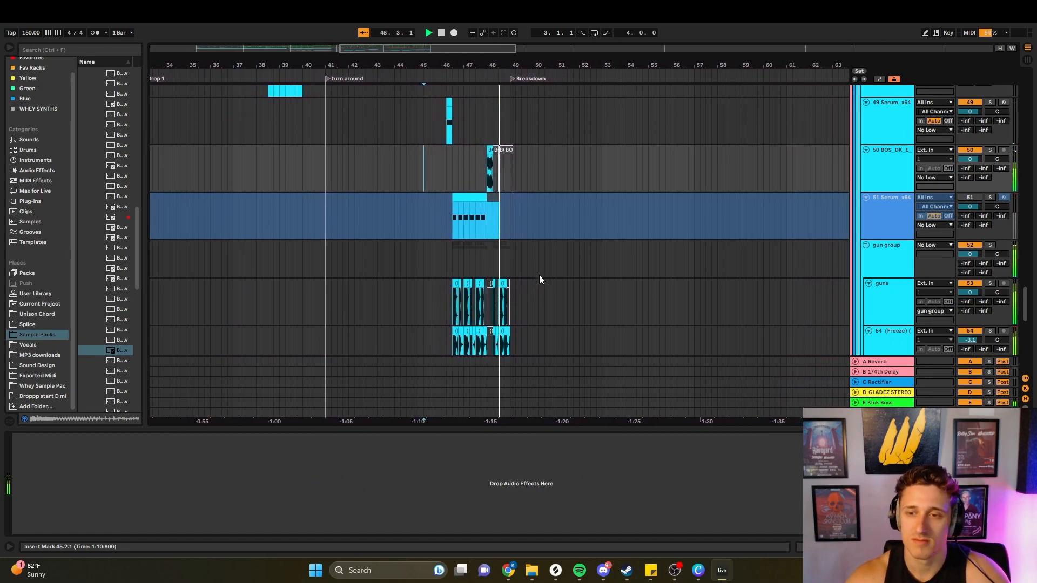
- Find the Drop synths group and bring up its effect chain with the Whey Bass Rack V1
scroll(487, 296, up, 15)
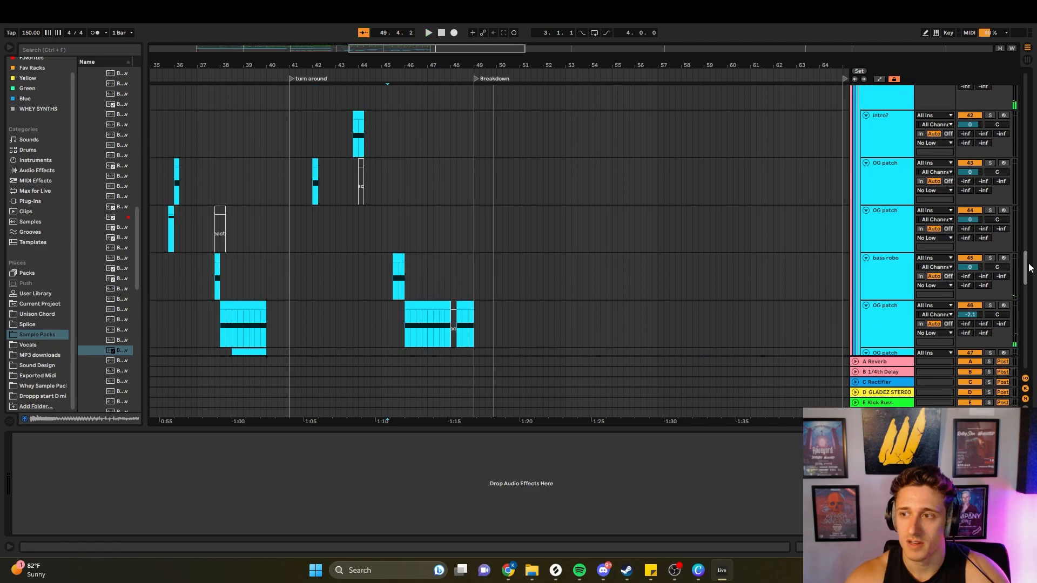
scroll(886, 216, up, 10)
scroll(886, 216, down, 6)
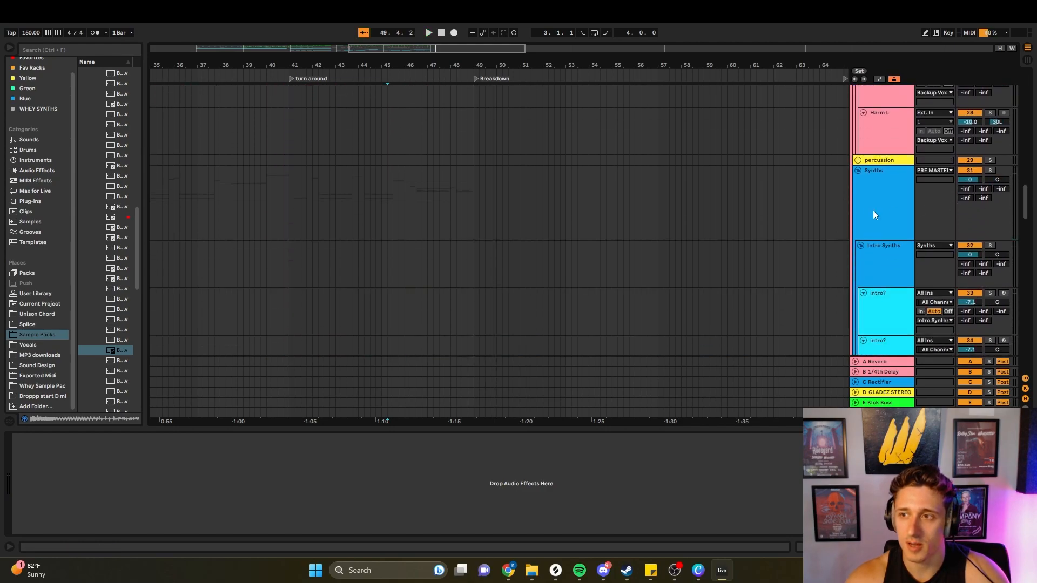
click(864, 216)
drag(1023, 203, 1022, 239)
click(907, 272)
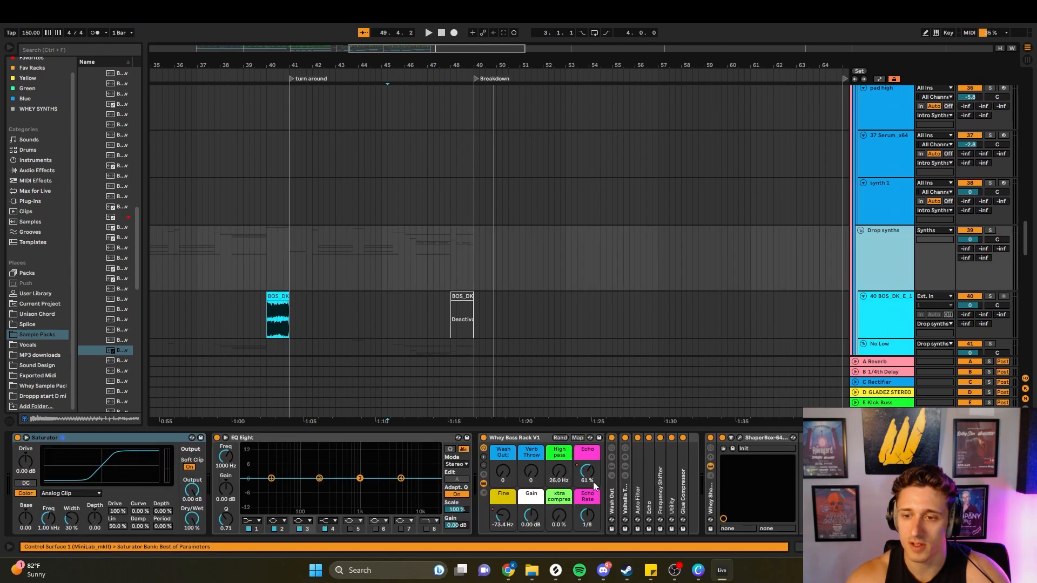
- Show the group's automation for the Whey Bass Rack's Fine macro, followed by the Wash Out! macro
key(a)
click(507, 518)
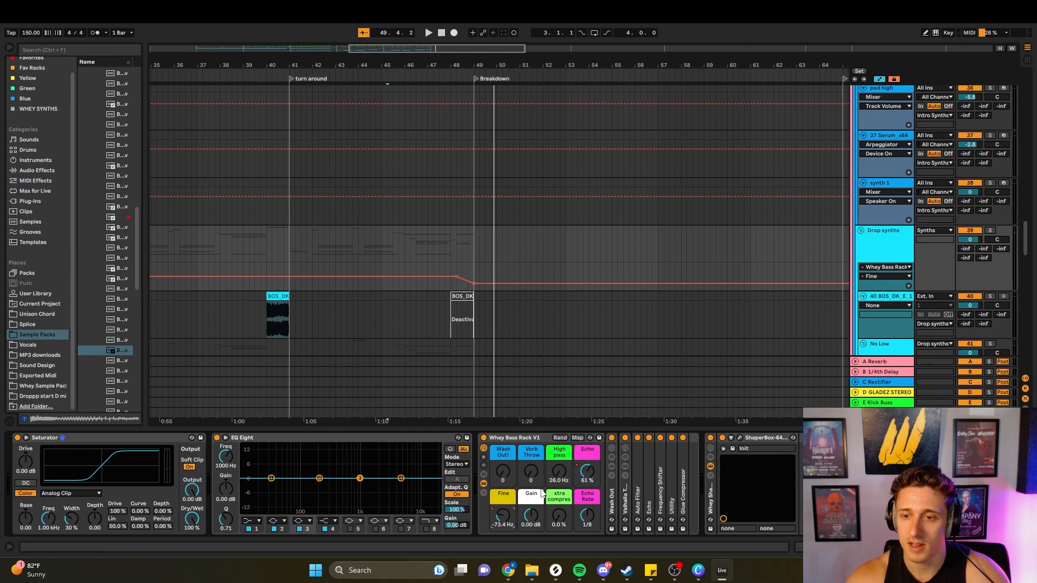
click(499, 472)
- Draw Wash Out! automation rising to about 38 at the Breakdown and dropping to zero at bar 51, and play it from bar 48.2
scroll(464, 266, up, 3)
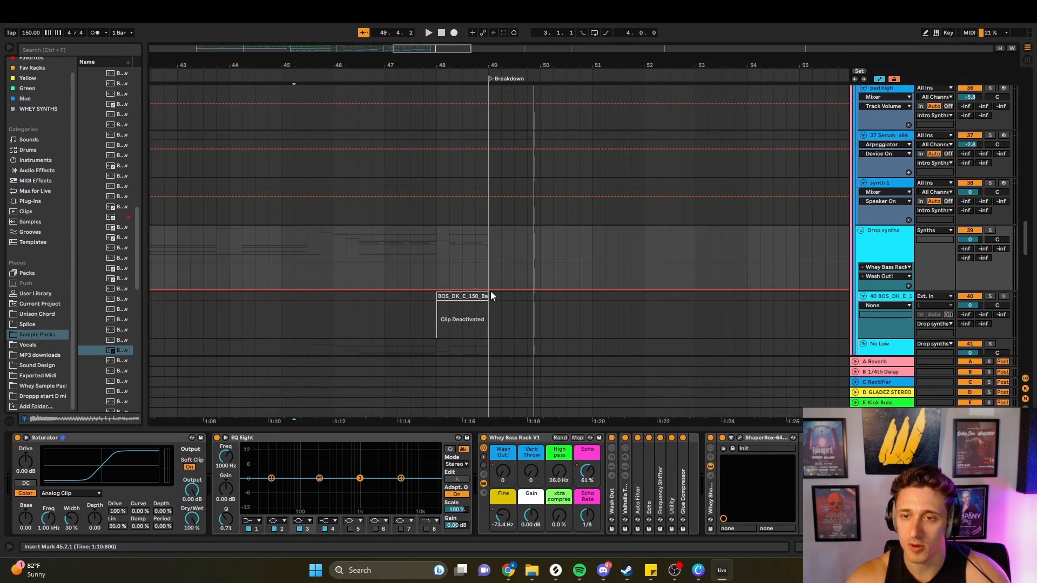
drag(489, 289, 488, 282)
click(450, 275)
click(591, 283)
key(space)
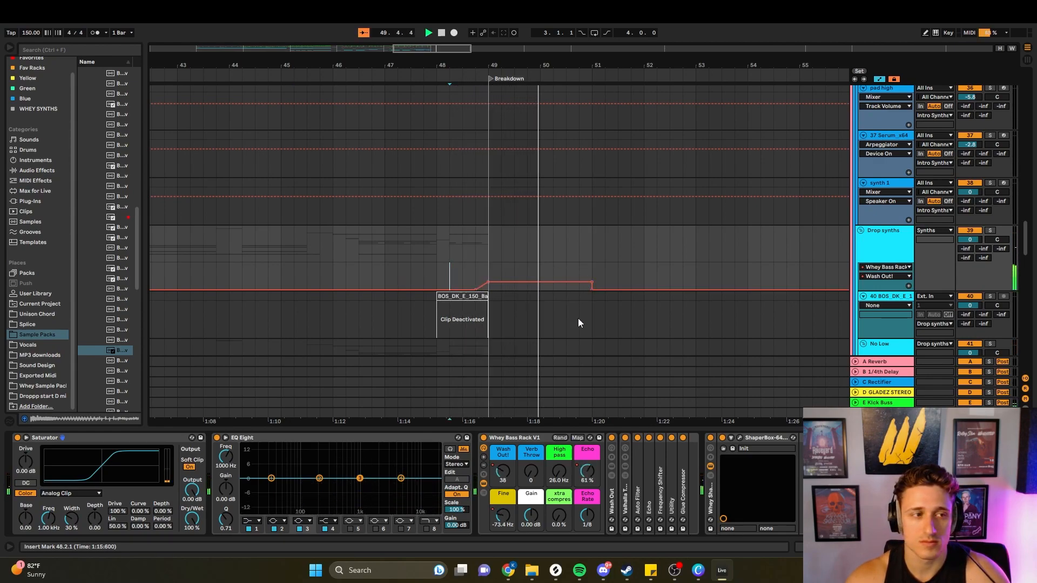
ctrl+scroll(578, 319, down, 3)
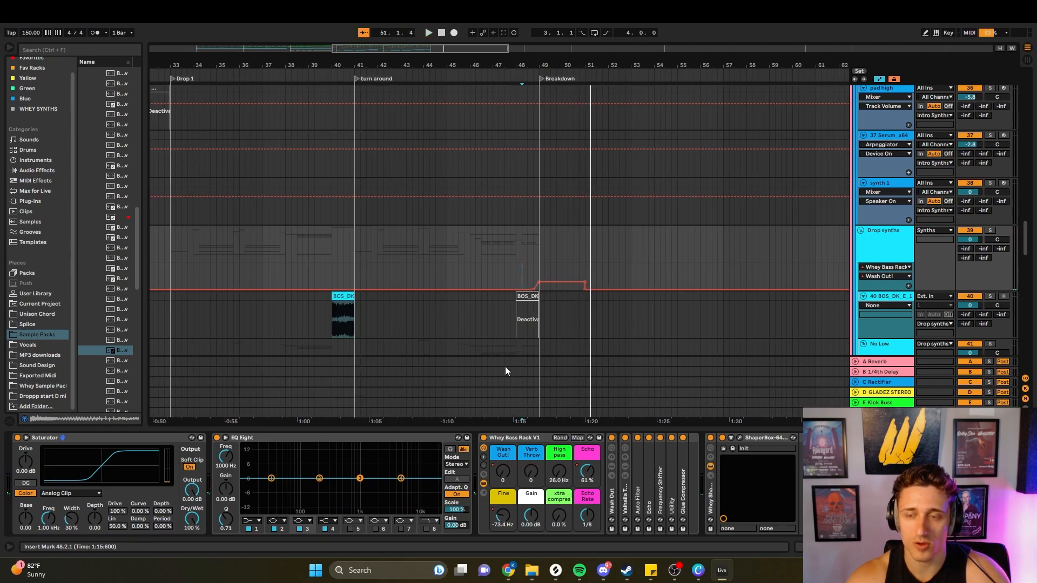
scroll(447, 319, down, 8)
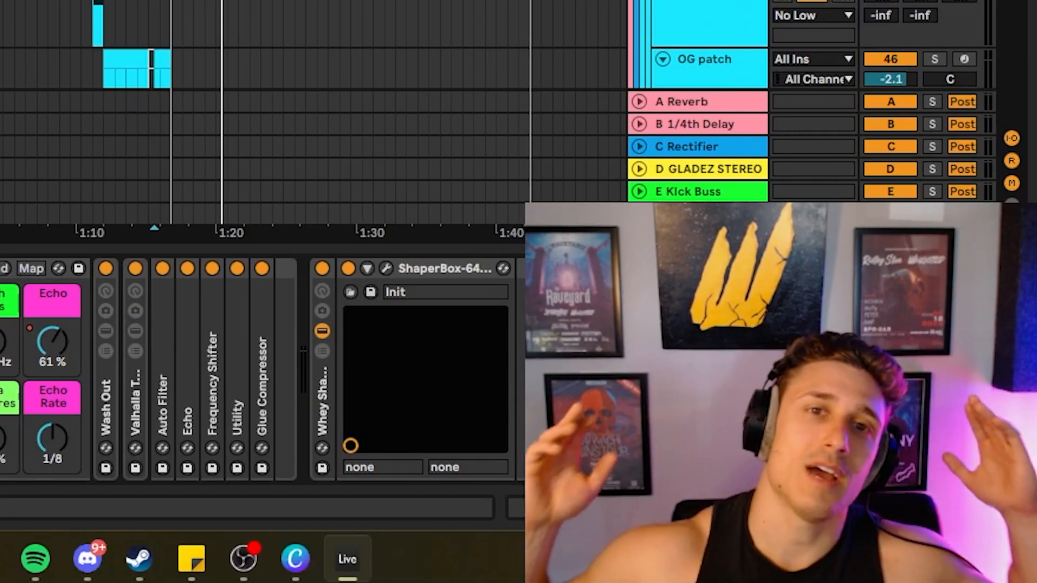